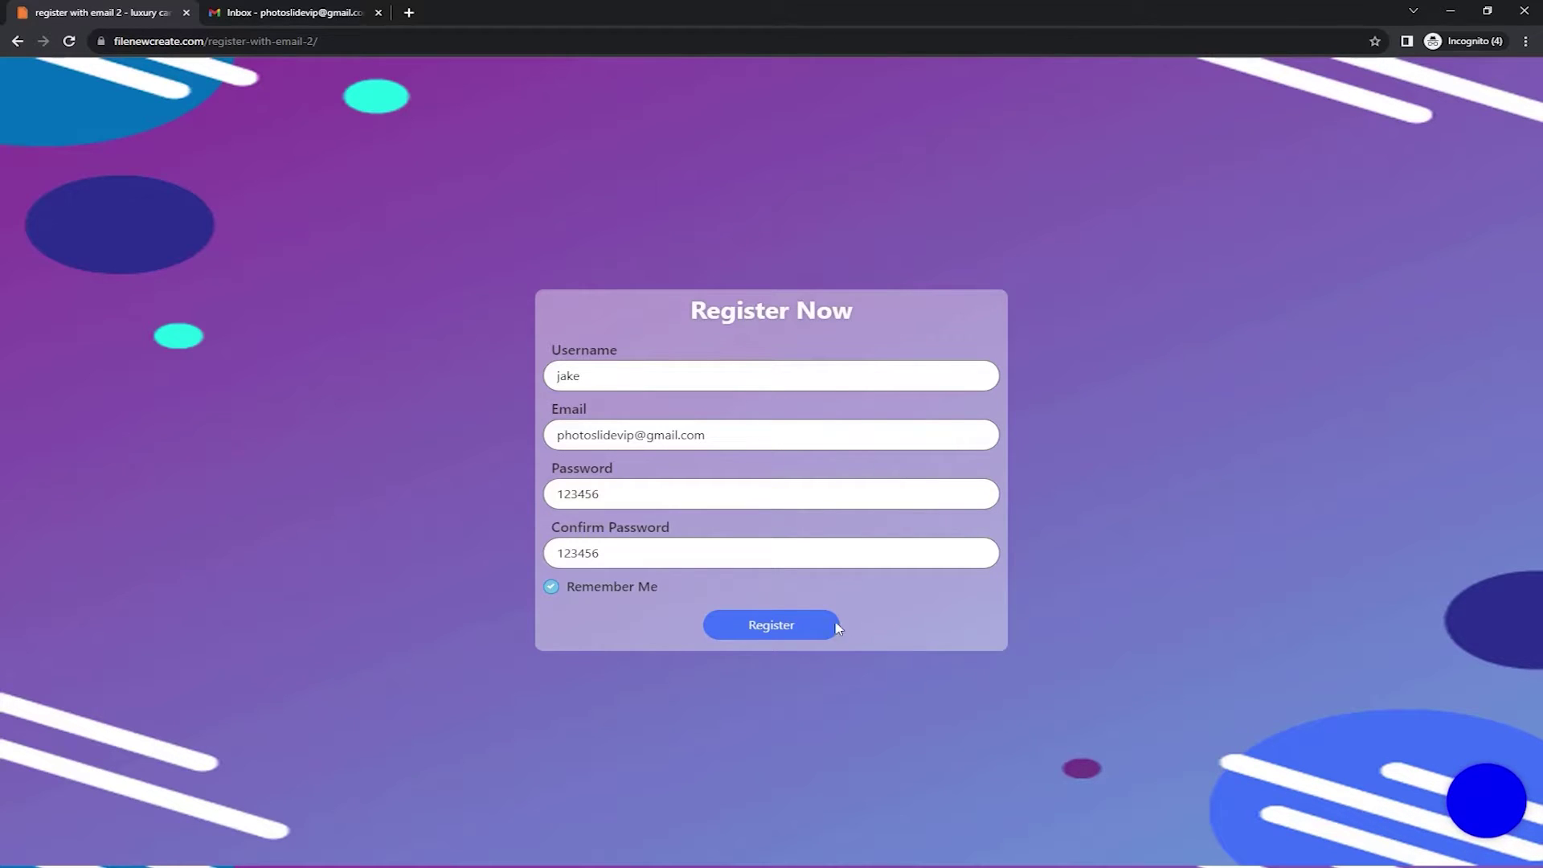
Submit the filled-in registration form and confirm the account through the link in the luxury cars confirmation email in Gmail.
{"action": "left_click", "coordinate": [811, 626]}
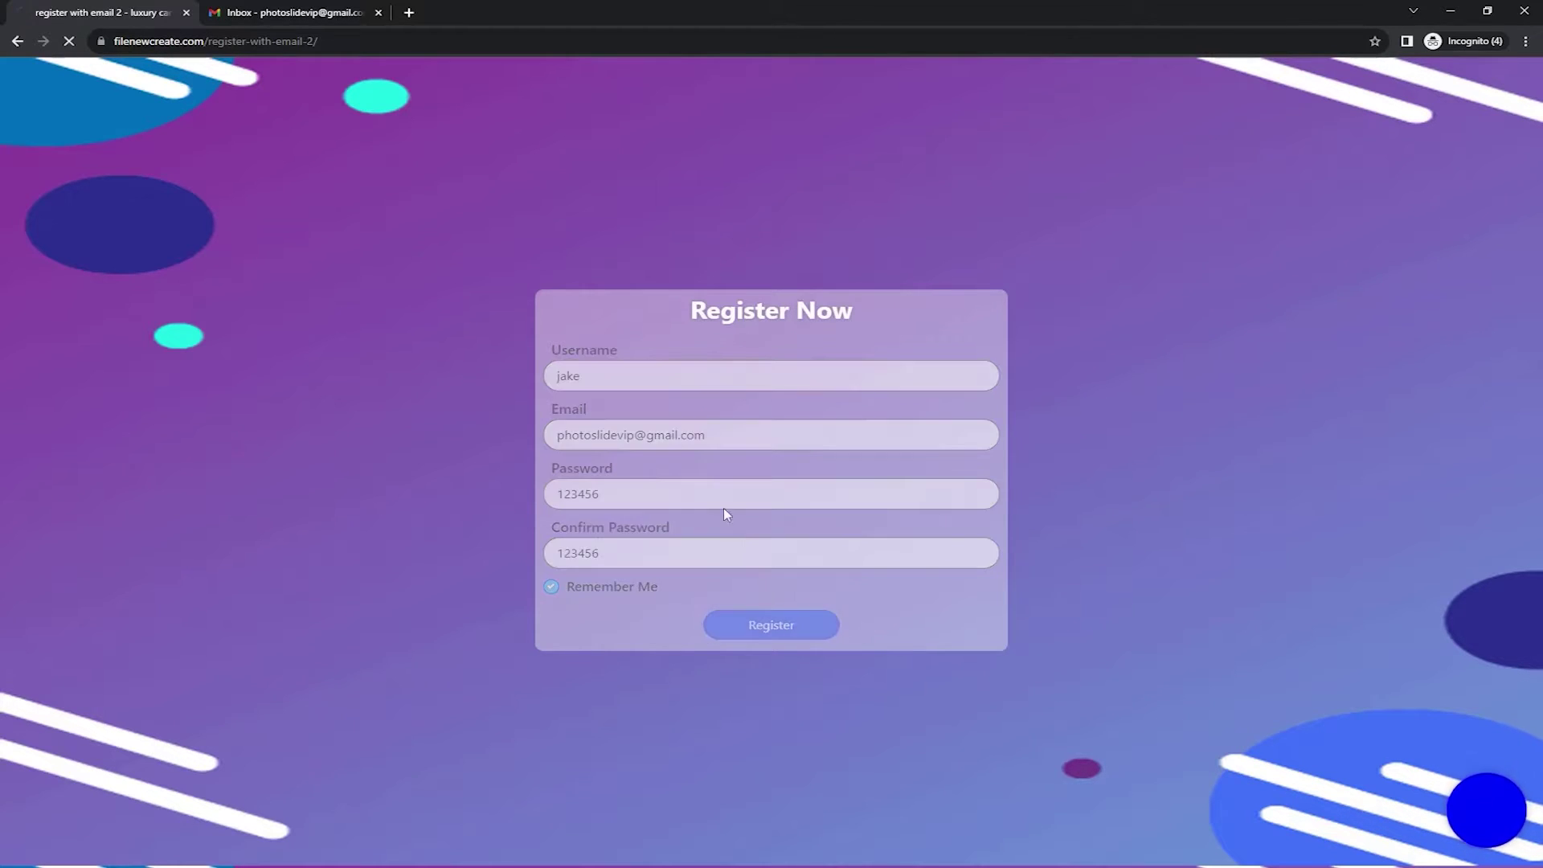
{"action": "left_click", "coordinate": [297, 18]}
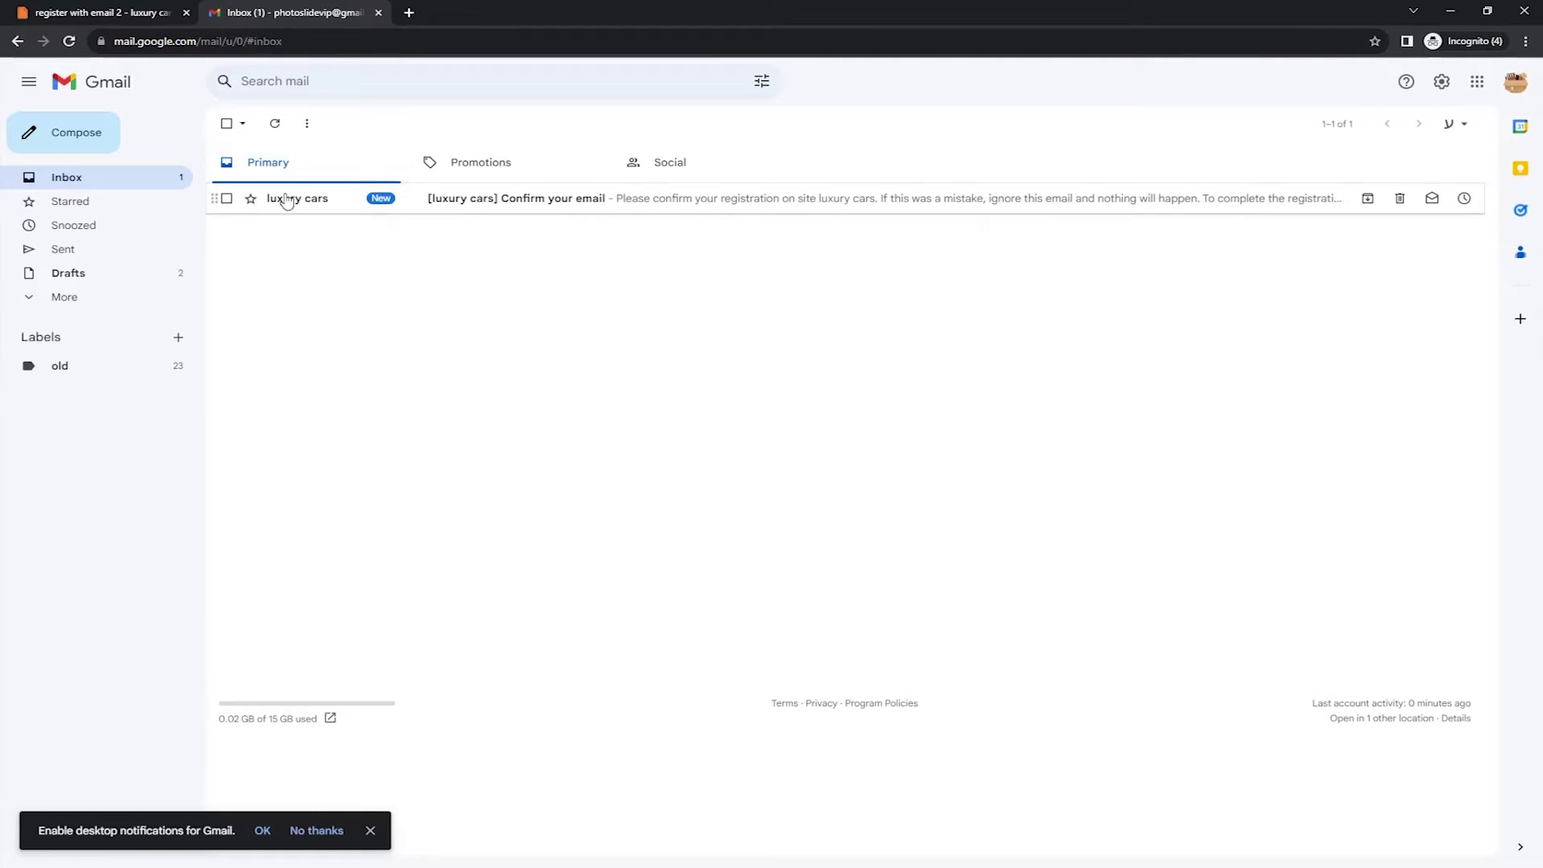
{"action": "left_click", "coordinate": [277, 196]}
{"action": "left_click", "coordinate": [576, 316]}
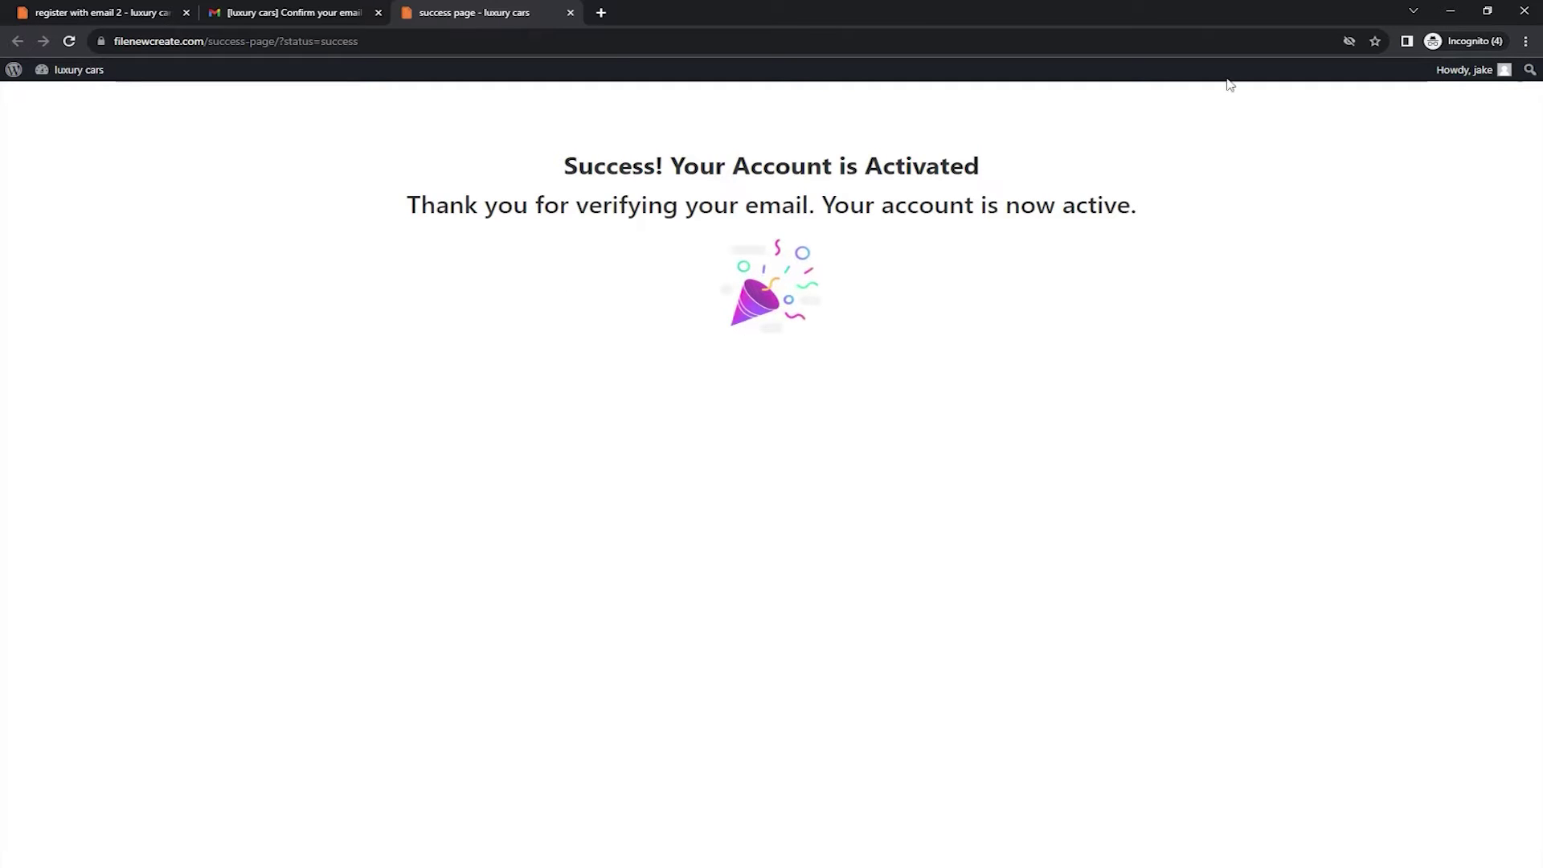
Create a new JetForm titled "Signup with Email Verification" in the WordPress admin and remove its hidden post_id field.
{"action": "left_click", "coordinate": [1450, 10]}
{"action": "mouse_move", "coordinate": [113, 530]}
{"action": "left_click", "coordinate": [169, 551]}
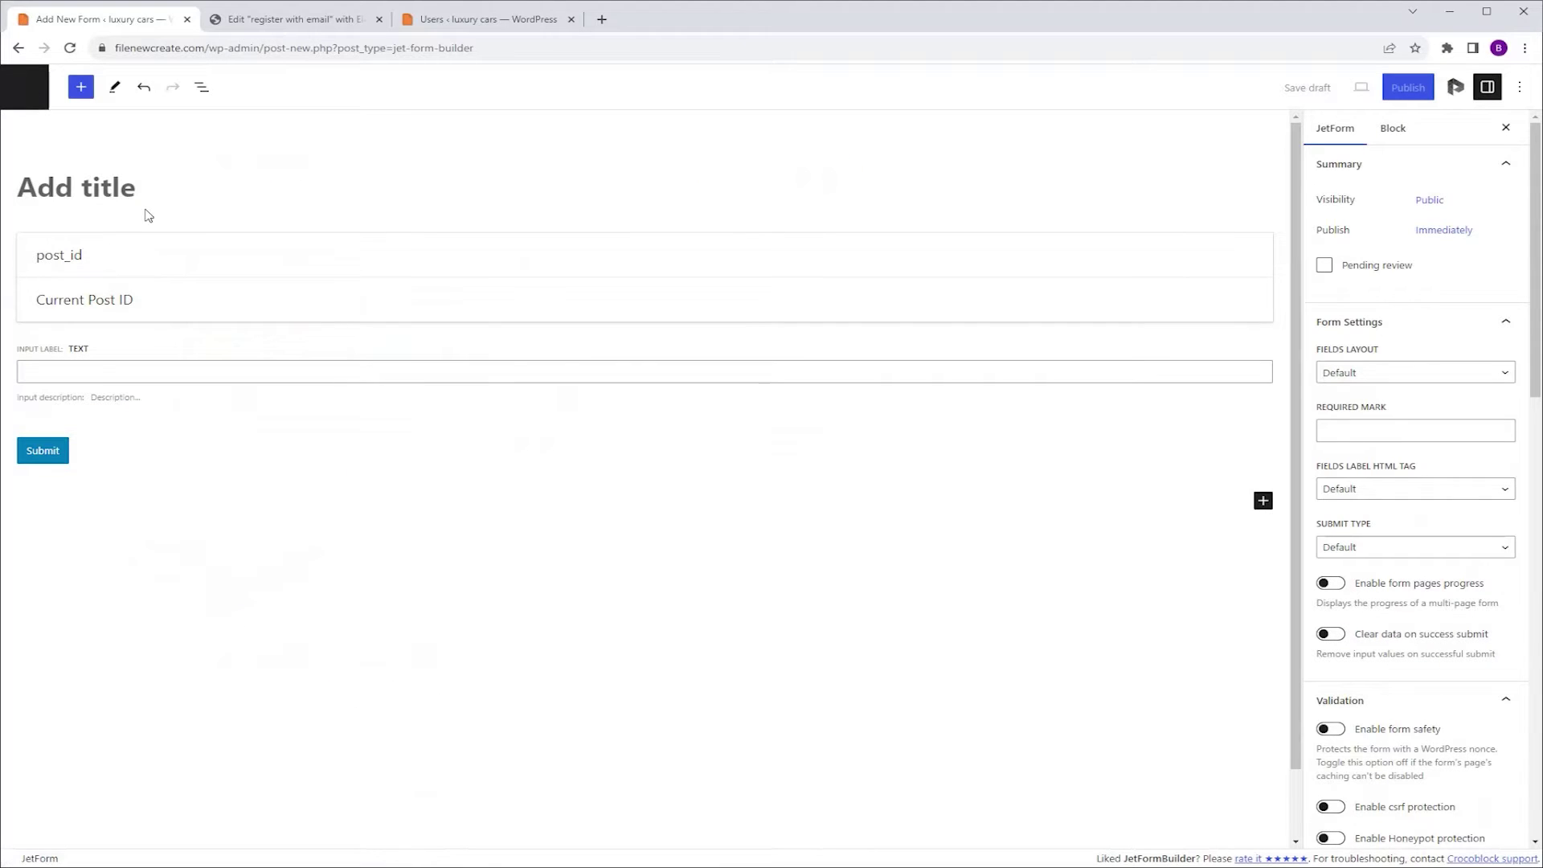
{"action": "left_click", "coordinate": [142, 191]}
{"action": "type", "text": "Signup with Email Verification"}
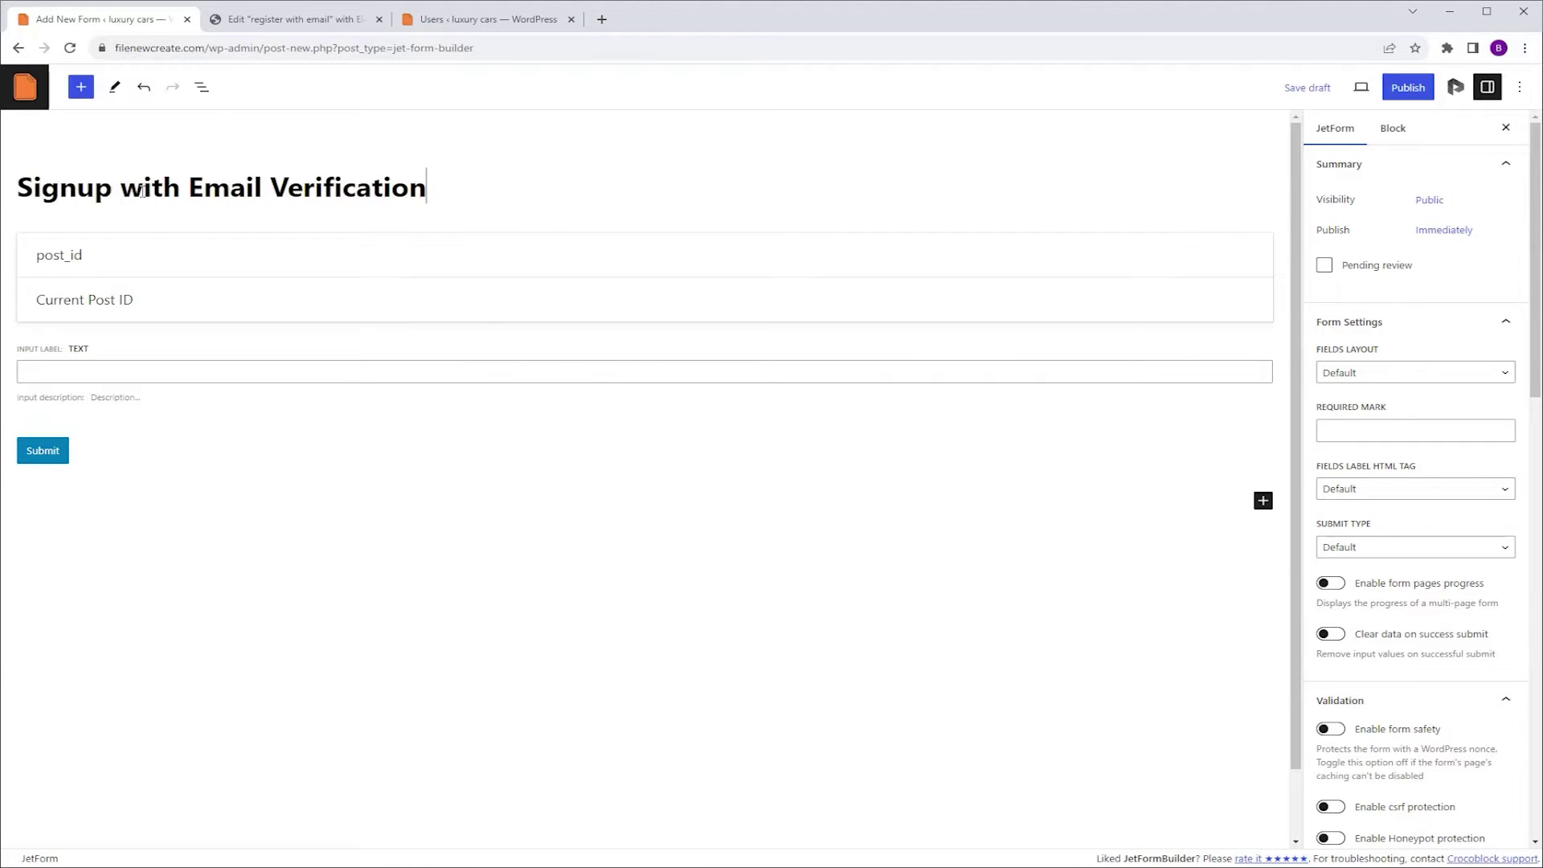
{"action": "left_click", "coordinate": [317, 312]}
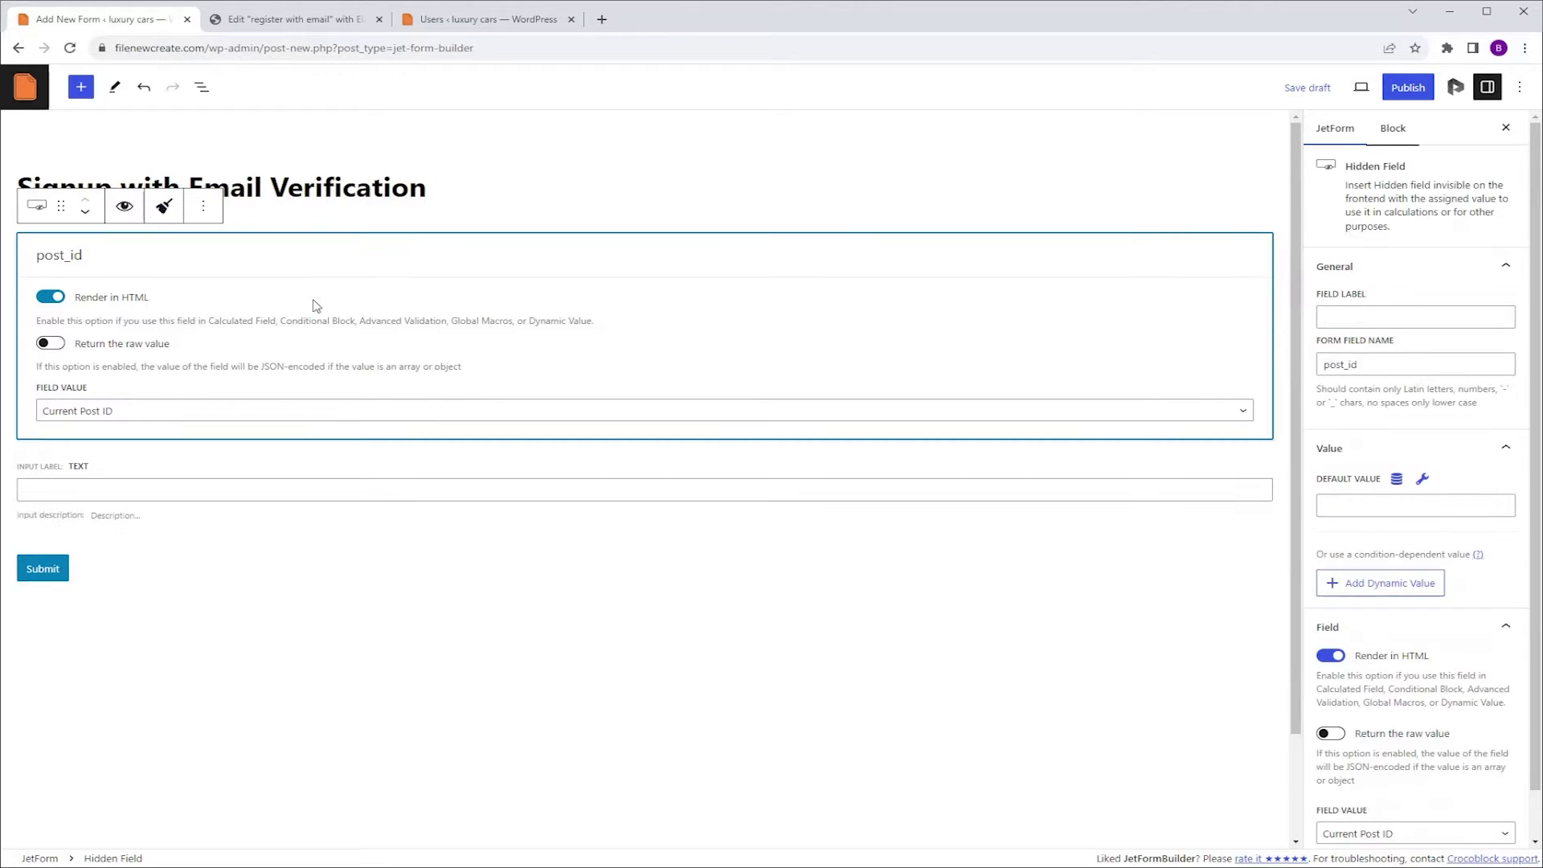
{"action": "key", "text": "Delete"}
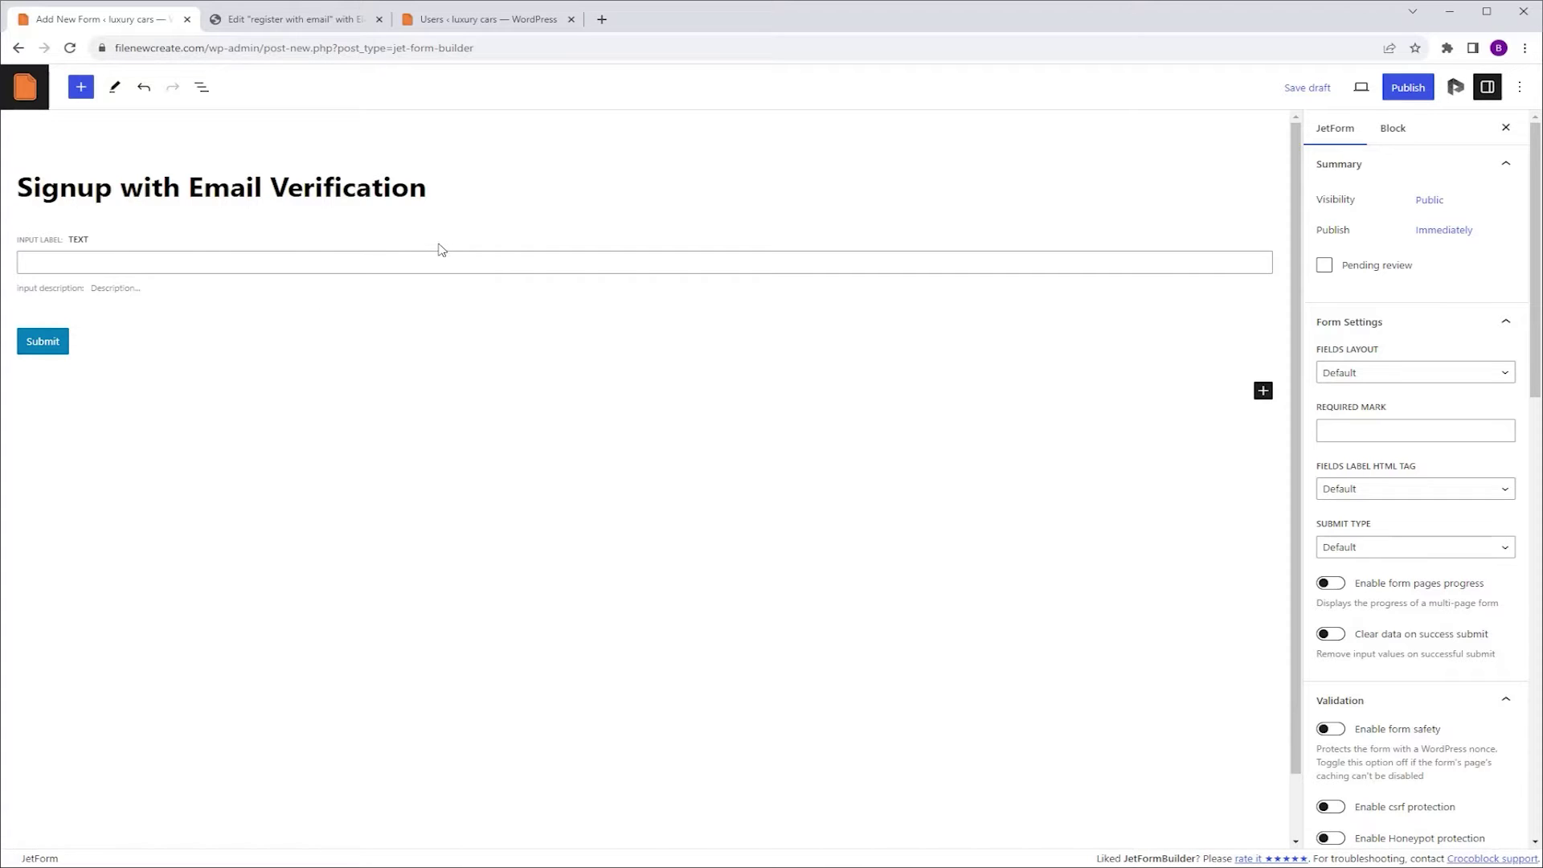
Add three more text fields and one checkbox field below the form's existing text field.
{"action": "left_click", "coordinate": [102, 246]}
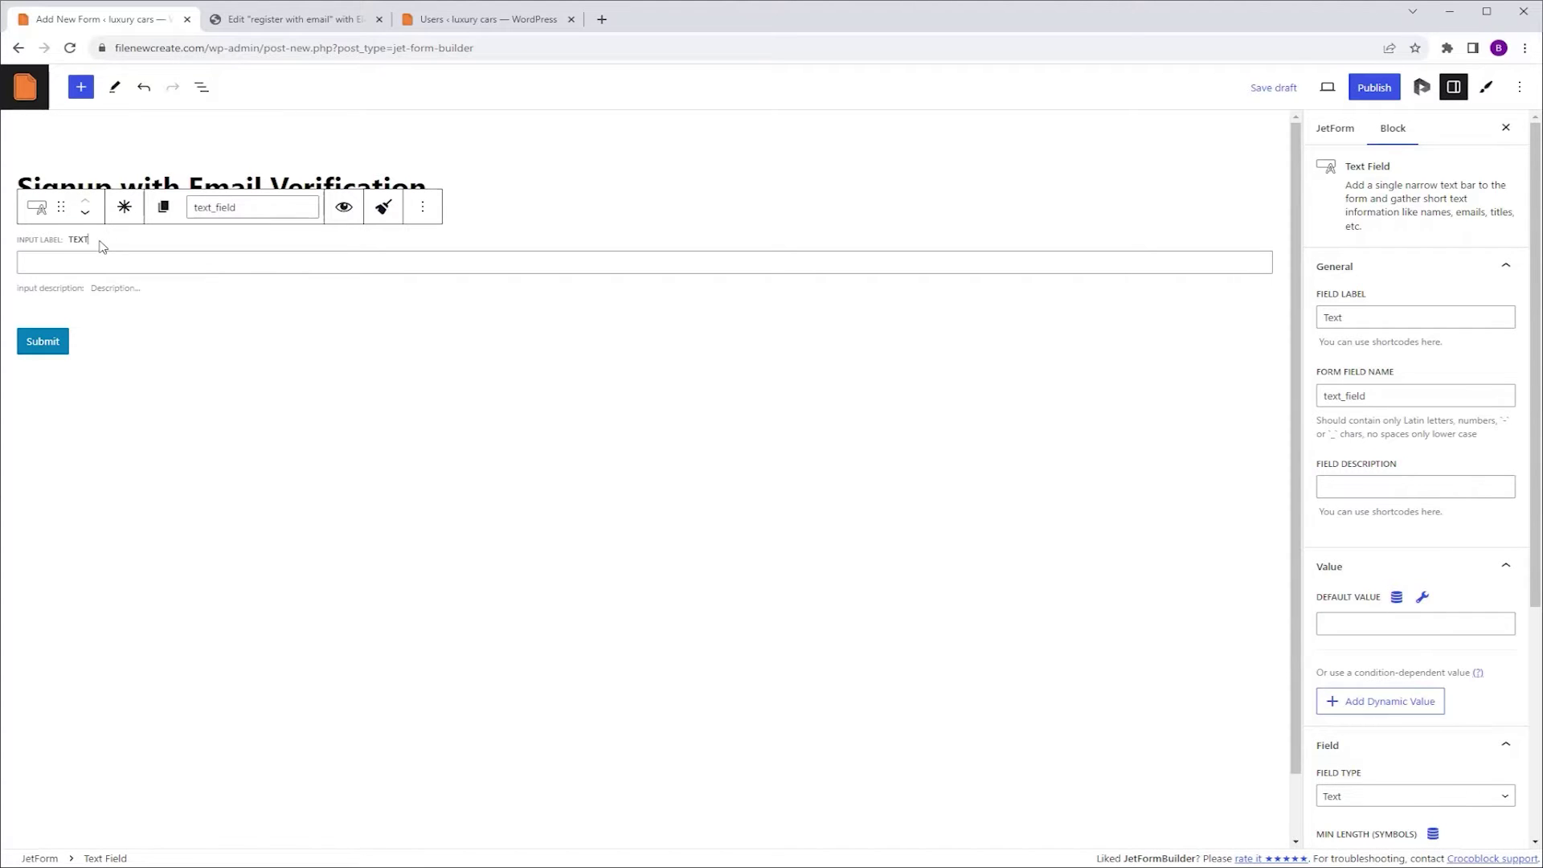
{"action": "left_click", "coordinate": [83, 88]}
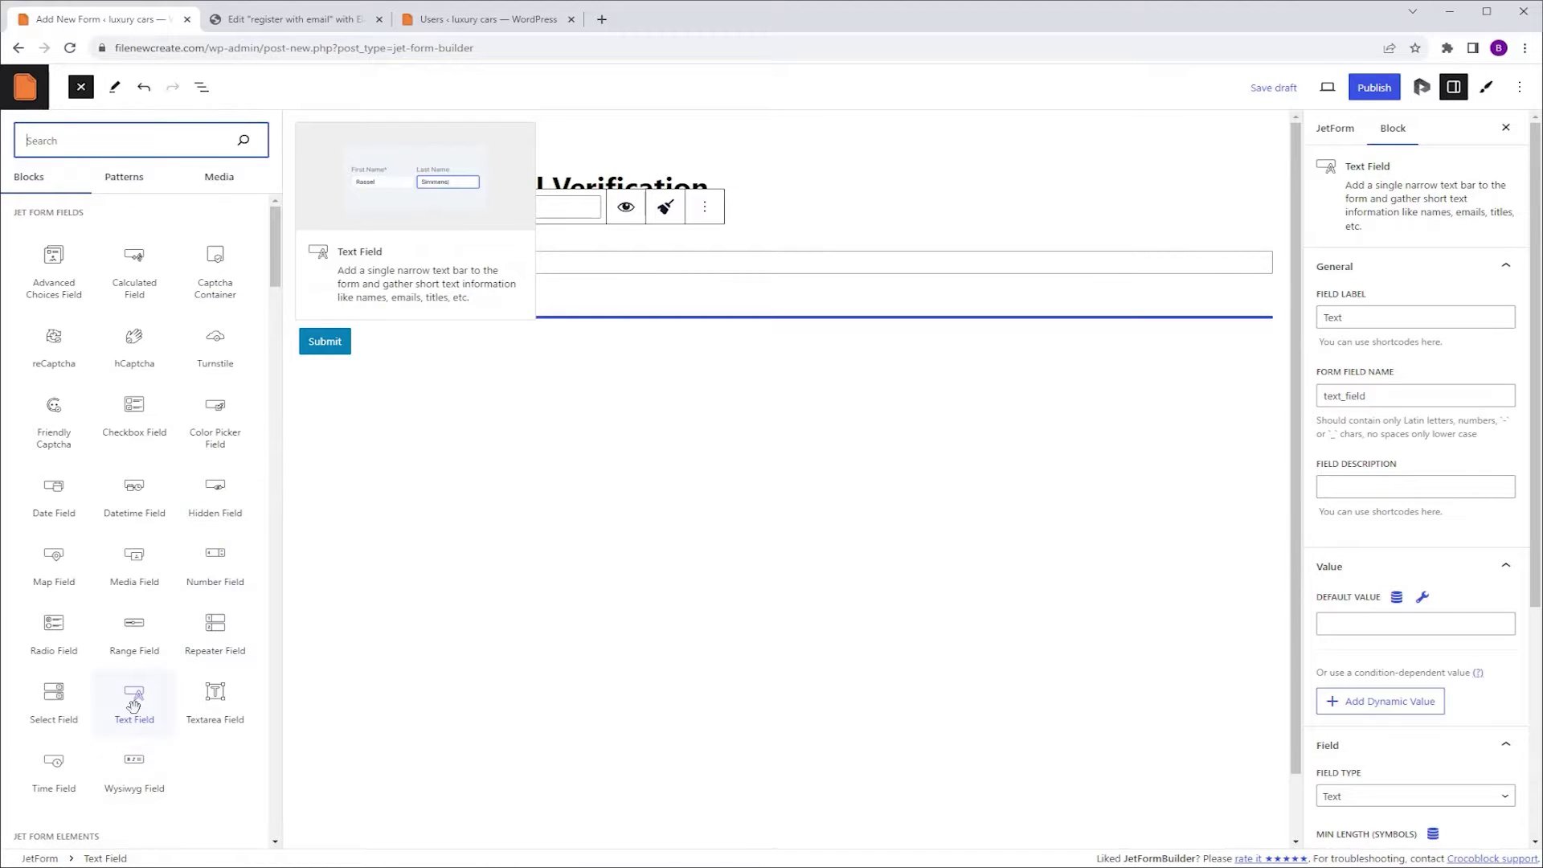
{"action": "left_click", "coordinate": [134, 705]}
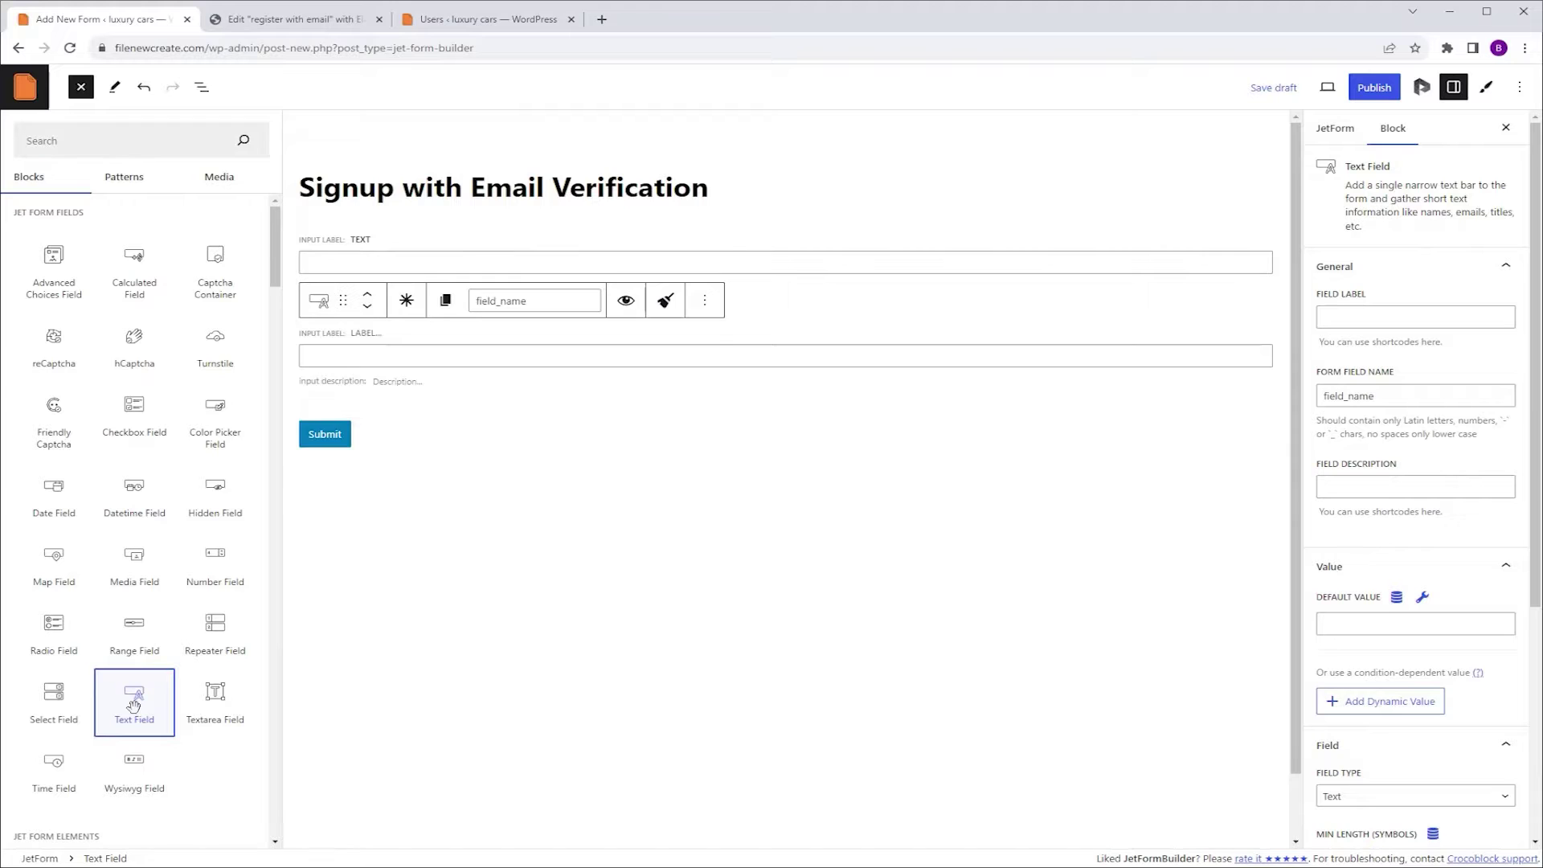
{"action": "left_click", "coordinate": [134, 705]}
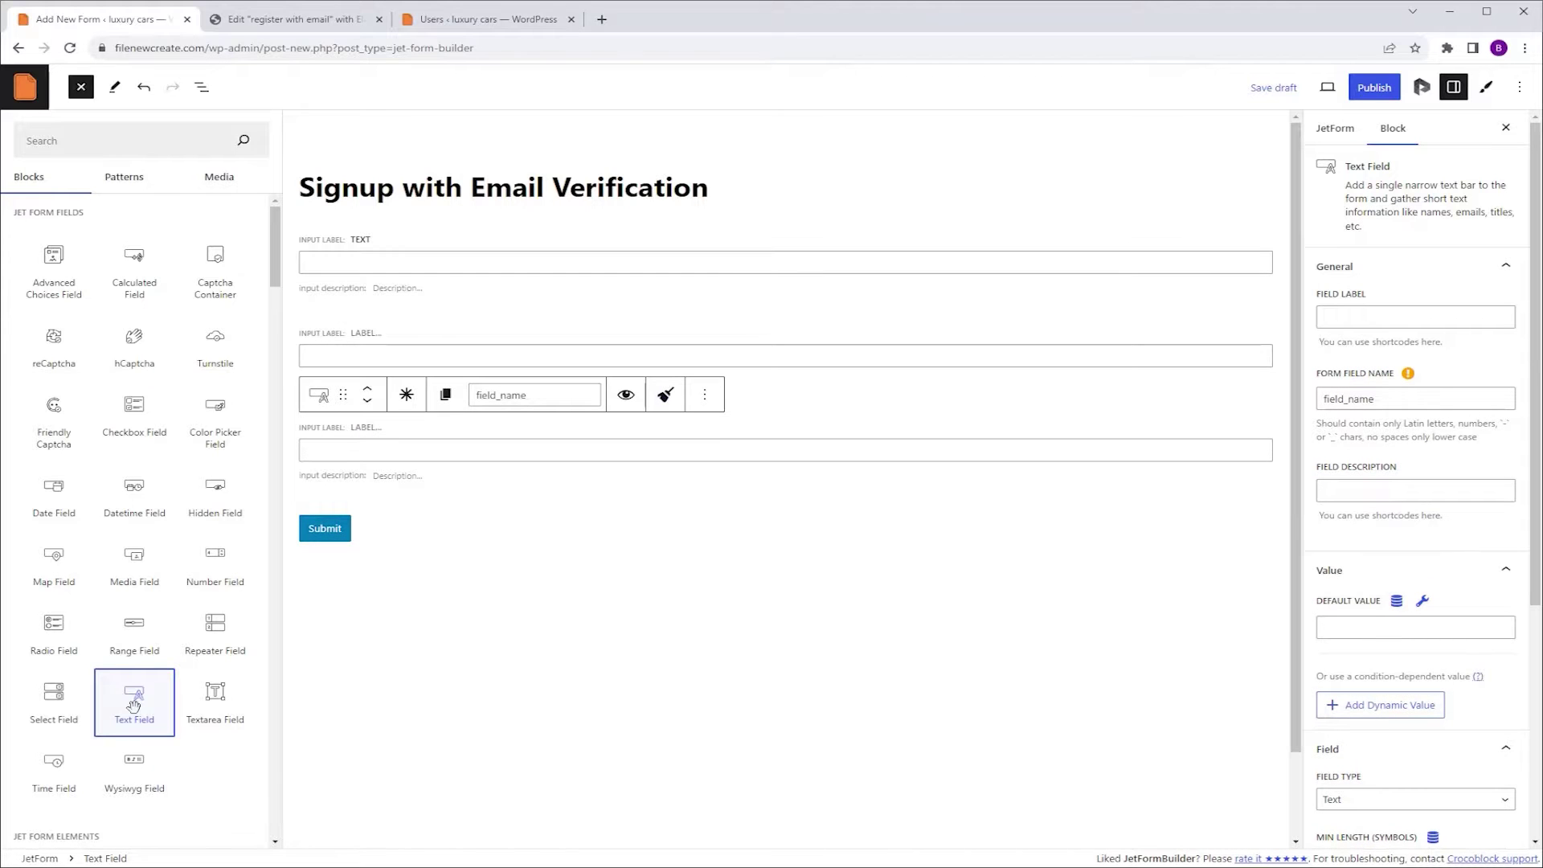
{"action": "left_click", "coordinate": [133, 705]}
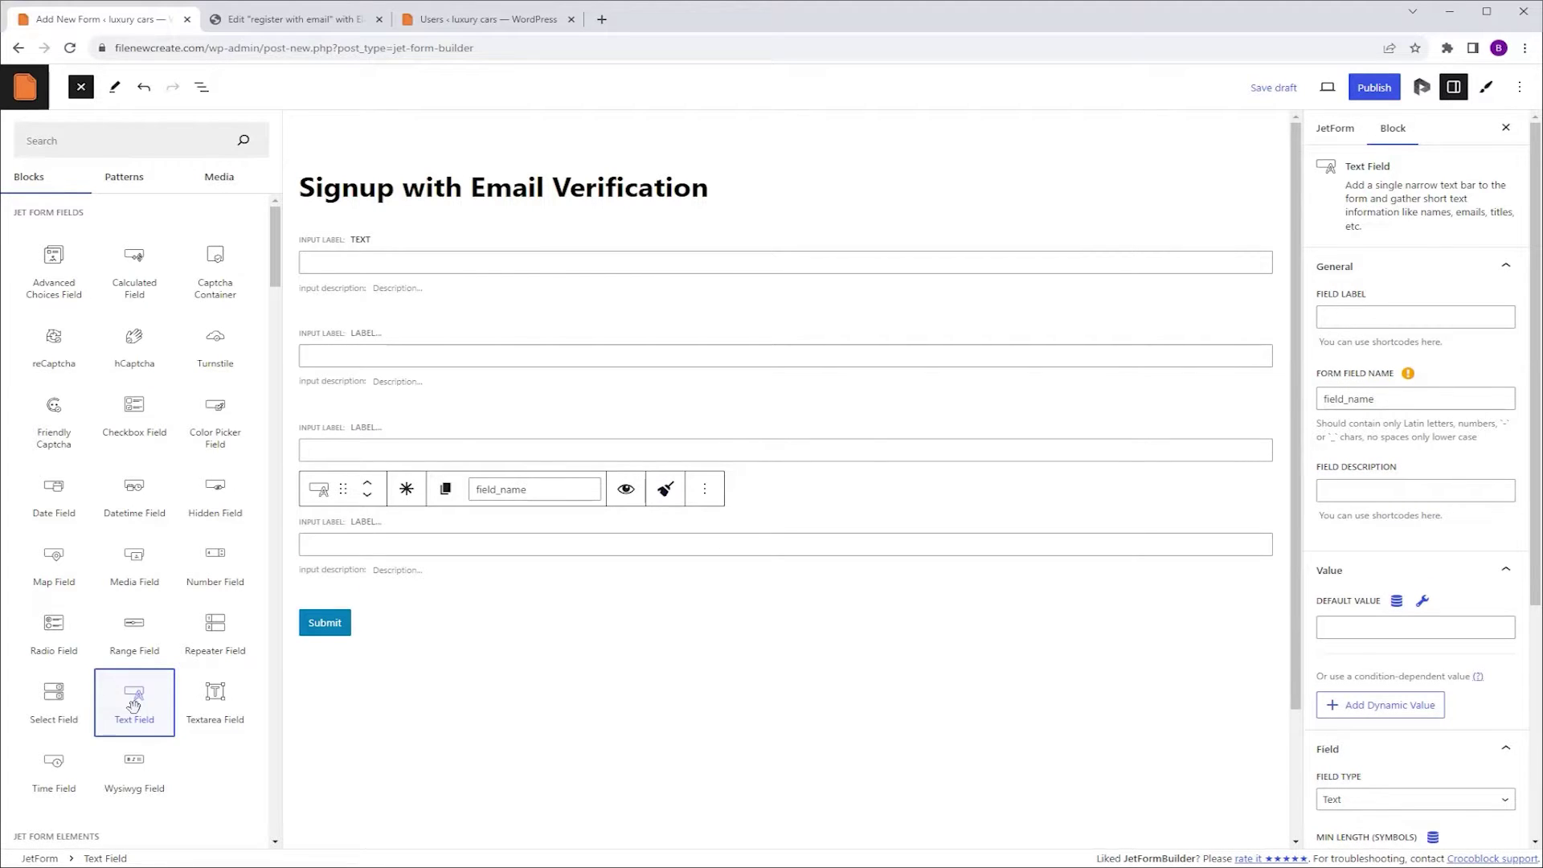
{"action": "left_click", "coordinate": [134, 411]}
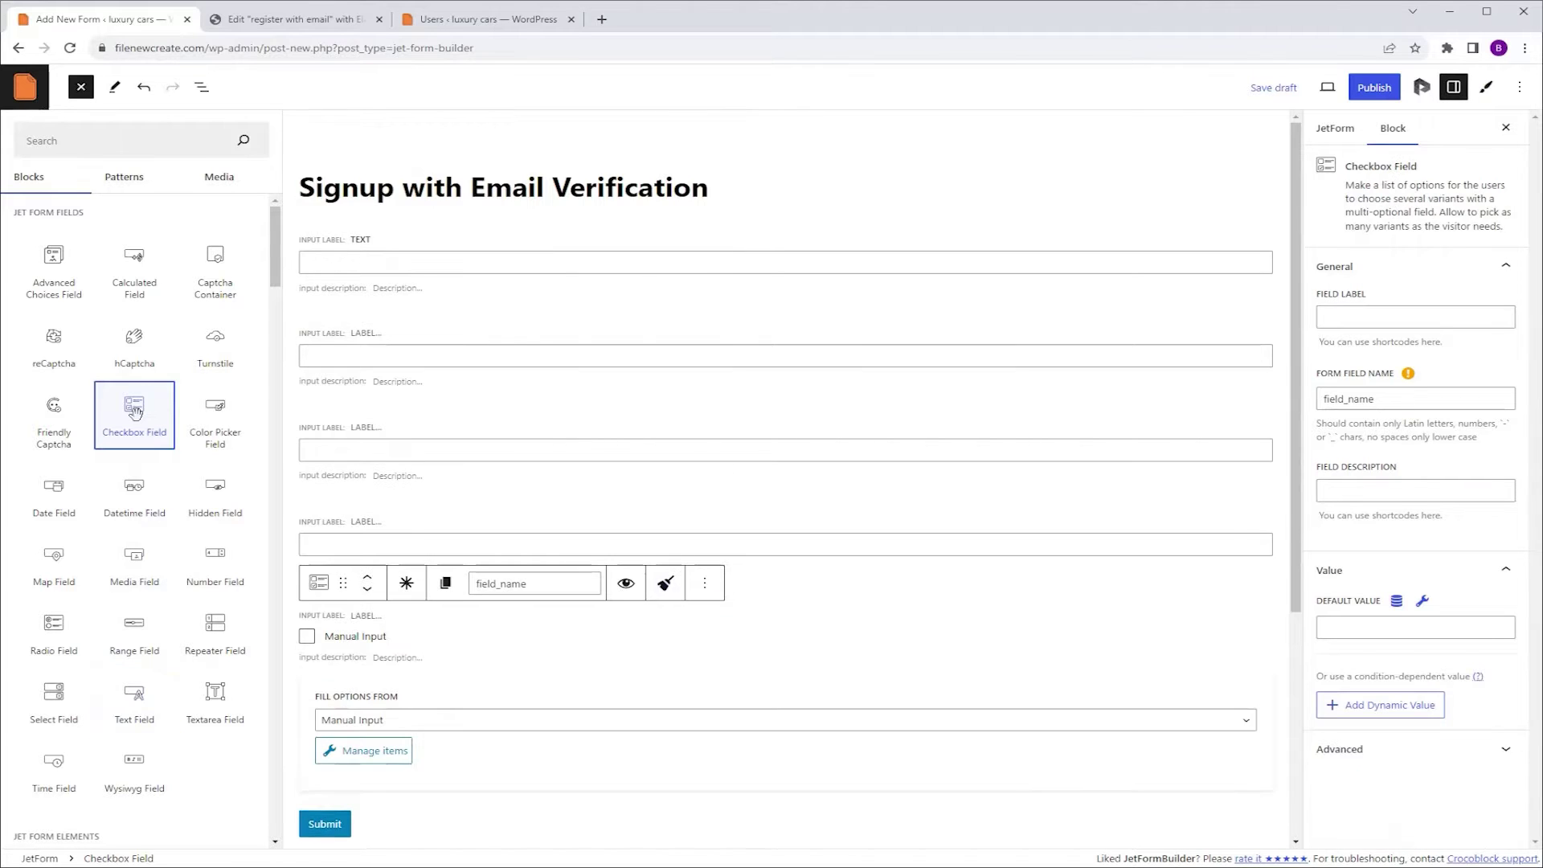
Give the first text field the label "Username".
{"action": "left_click", "coordinate": [204, 88]}
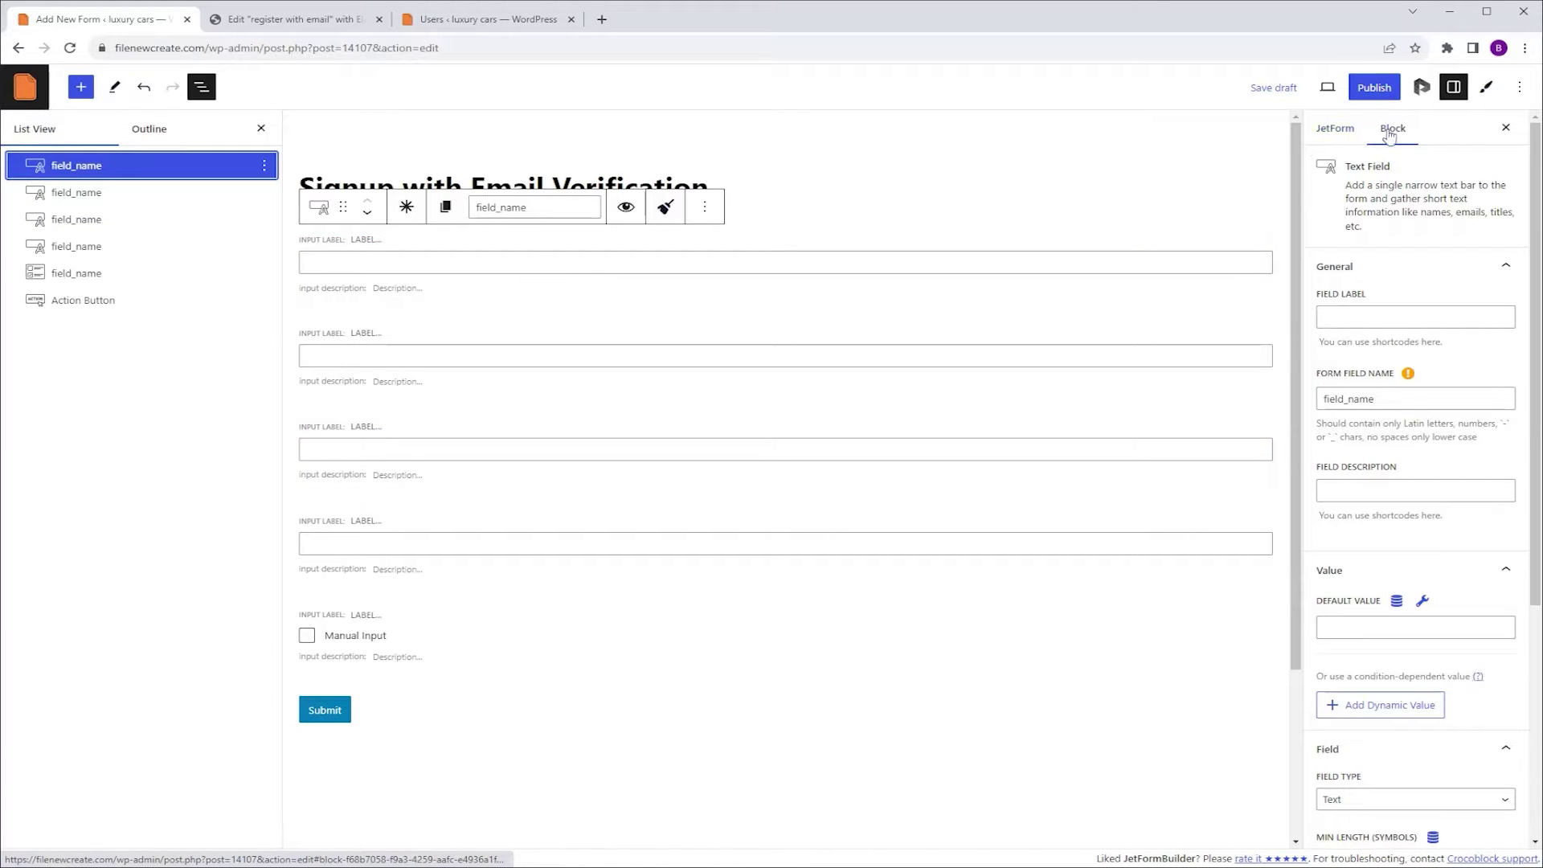
{"action": "left_click", "coordinate": [1348, 320]}
{"action": "type", "text": "Username"}
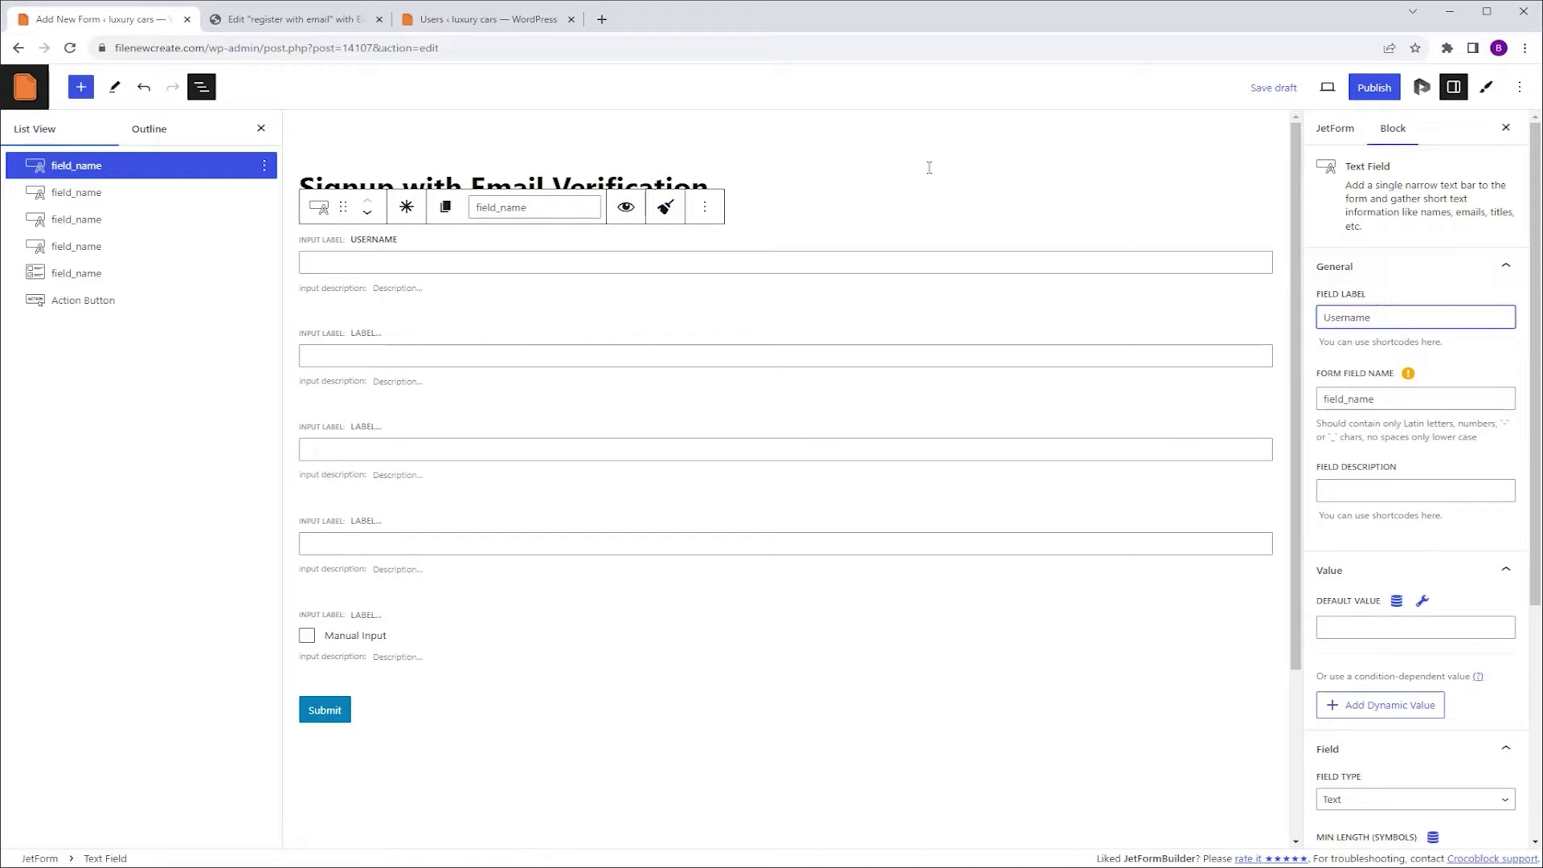
Label the second text field "email" and set its field type to Email.
{"action": "left_click", "coordinate": [70, 200]}
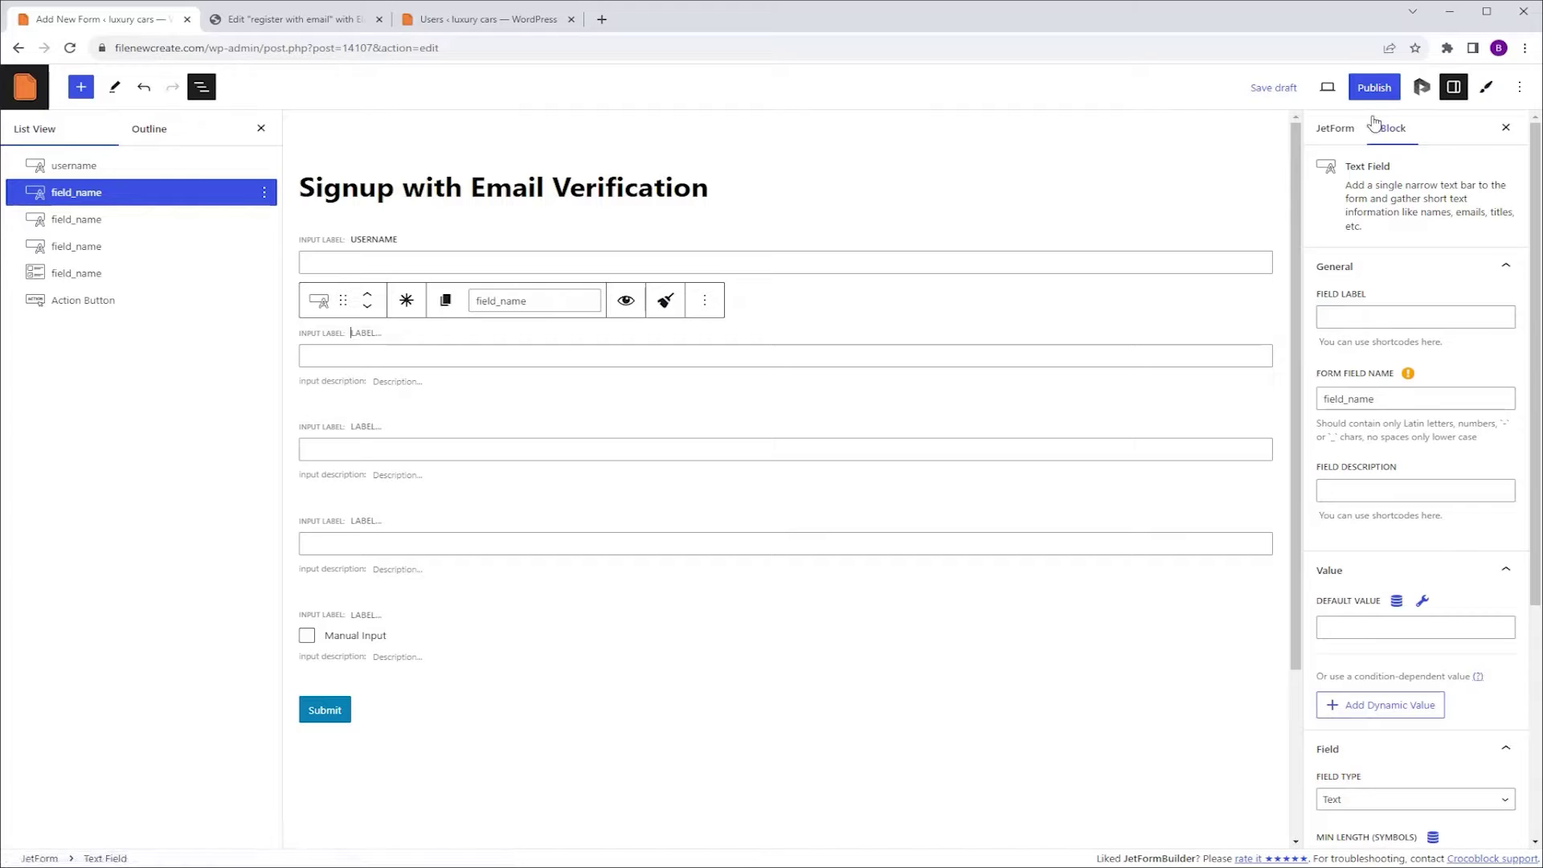
{"action": "left_click", "coordinate": [1339, 317]}
{"action": "type", "text": "email"}
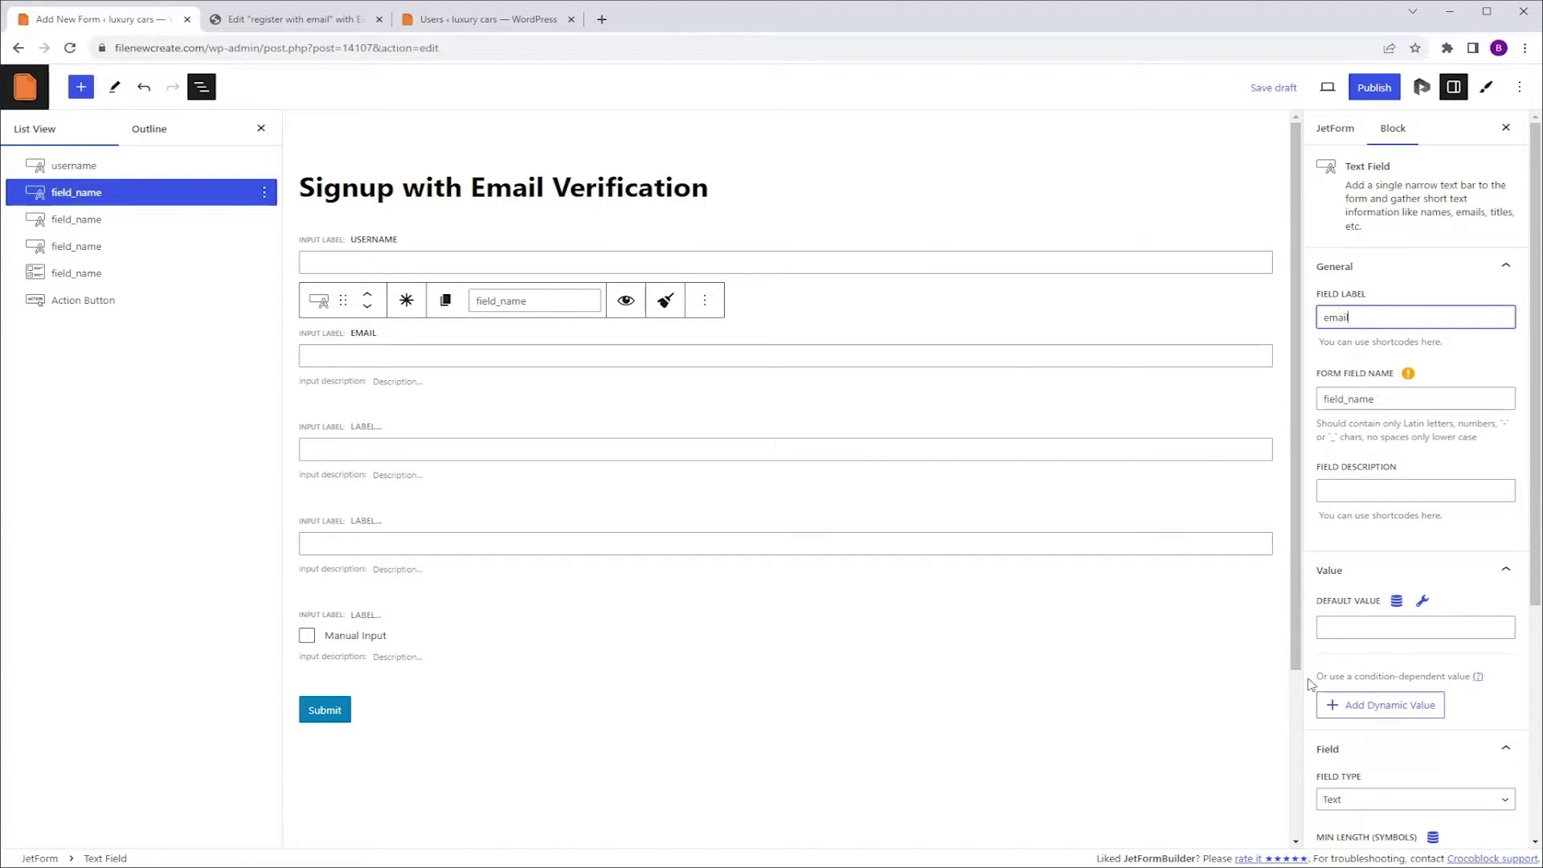
{"action": "left_click", "coordinate": [1356, 801]}
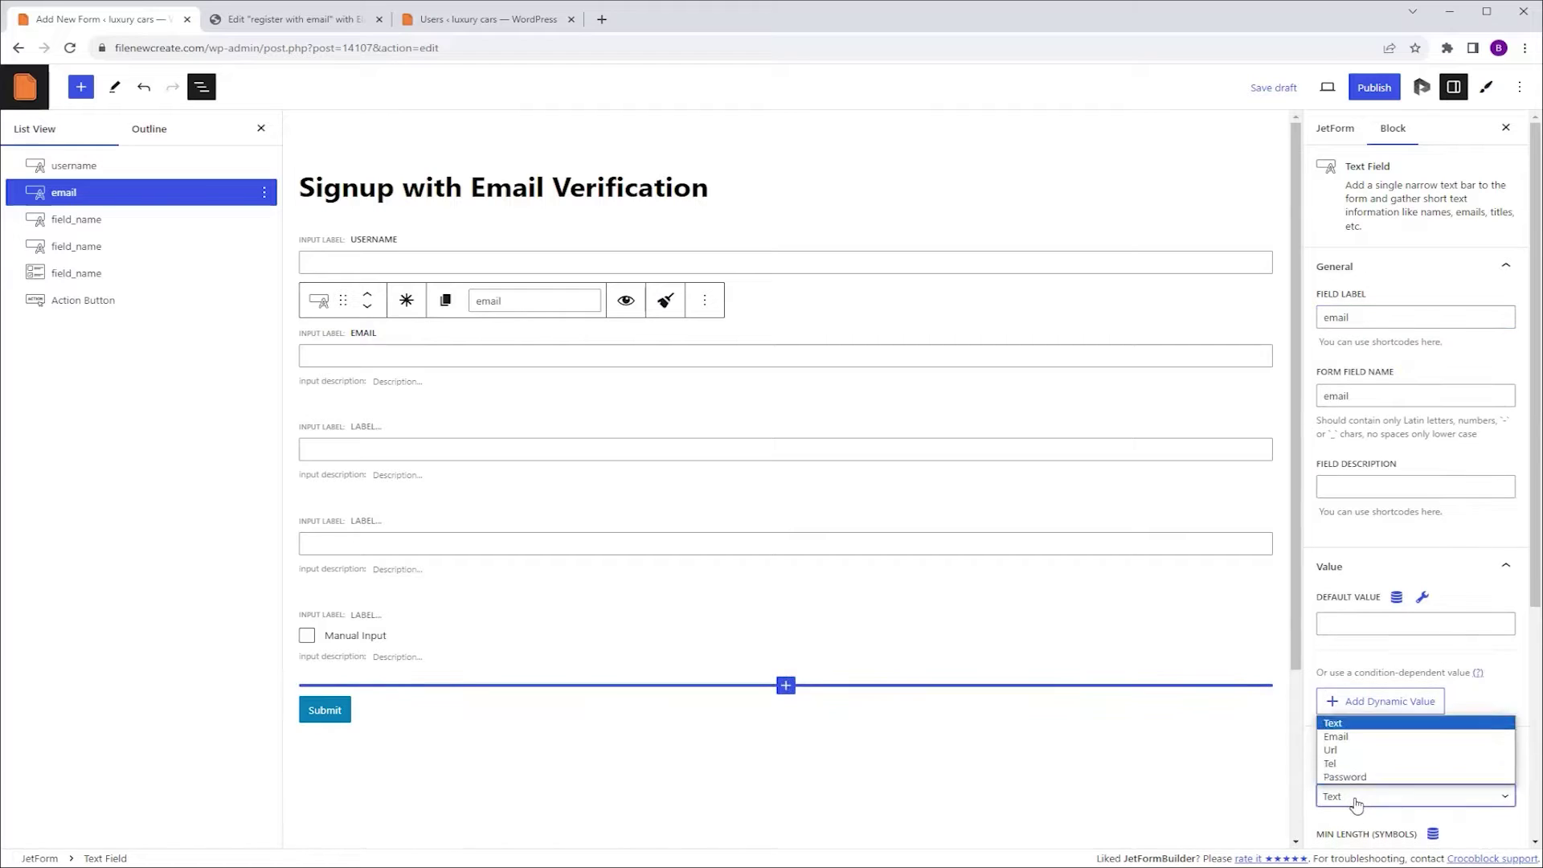
{"action": "left_click", "coordinate": [1350, 736]}
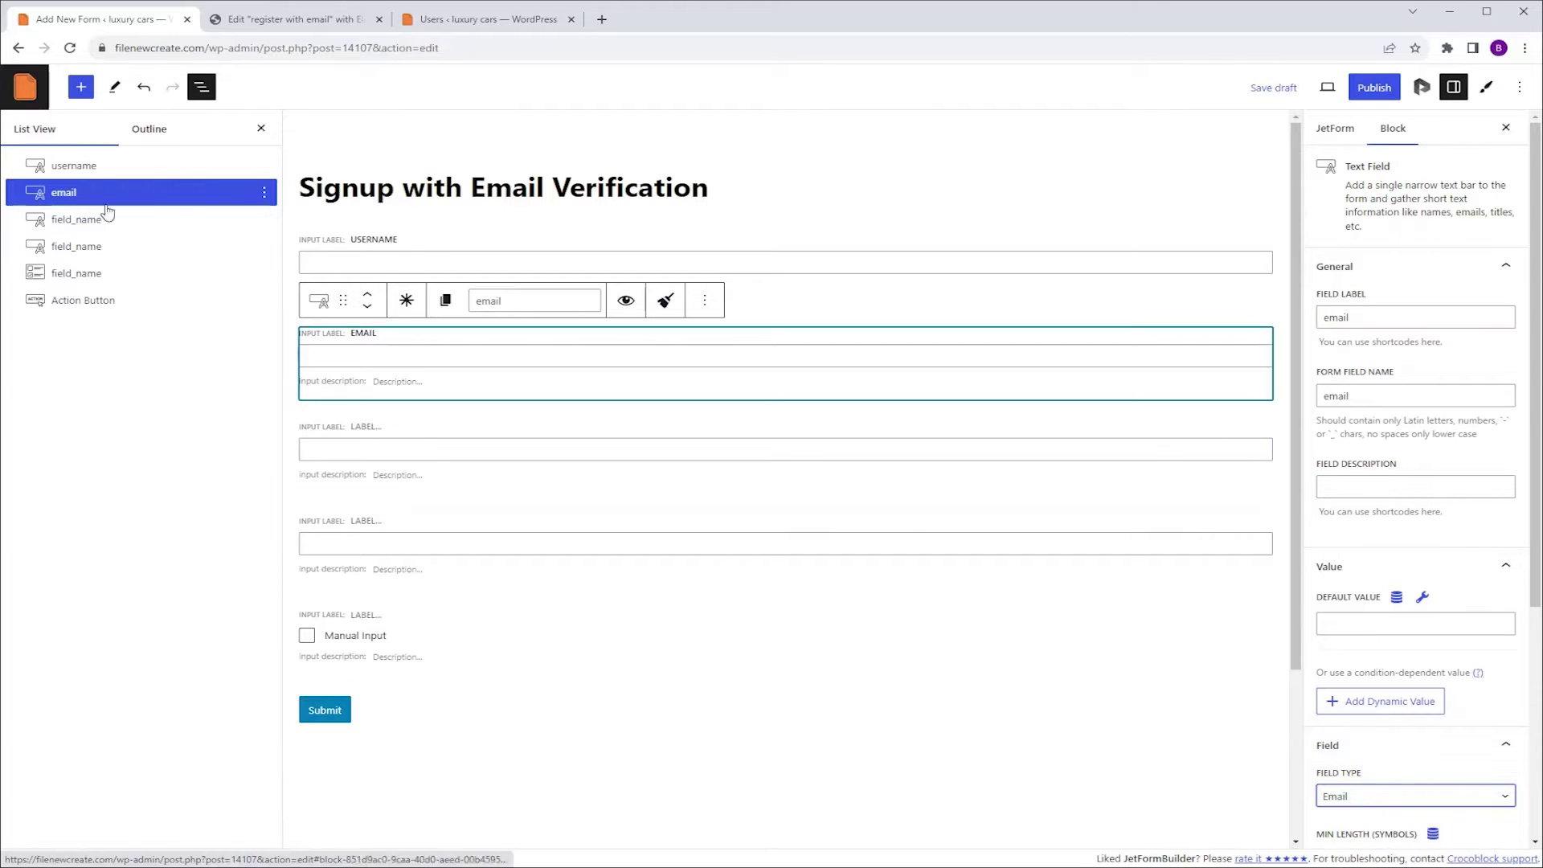
Label the third text field "passowrd" and the fourth text field "confirm password".
{"action": "left_click", "coordinate": [91, 225]}
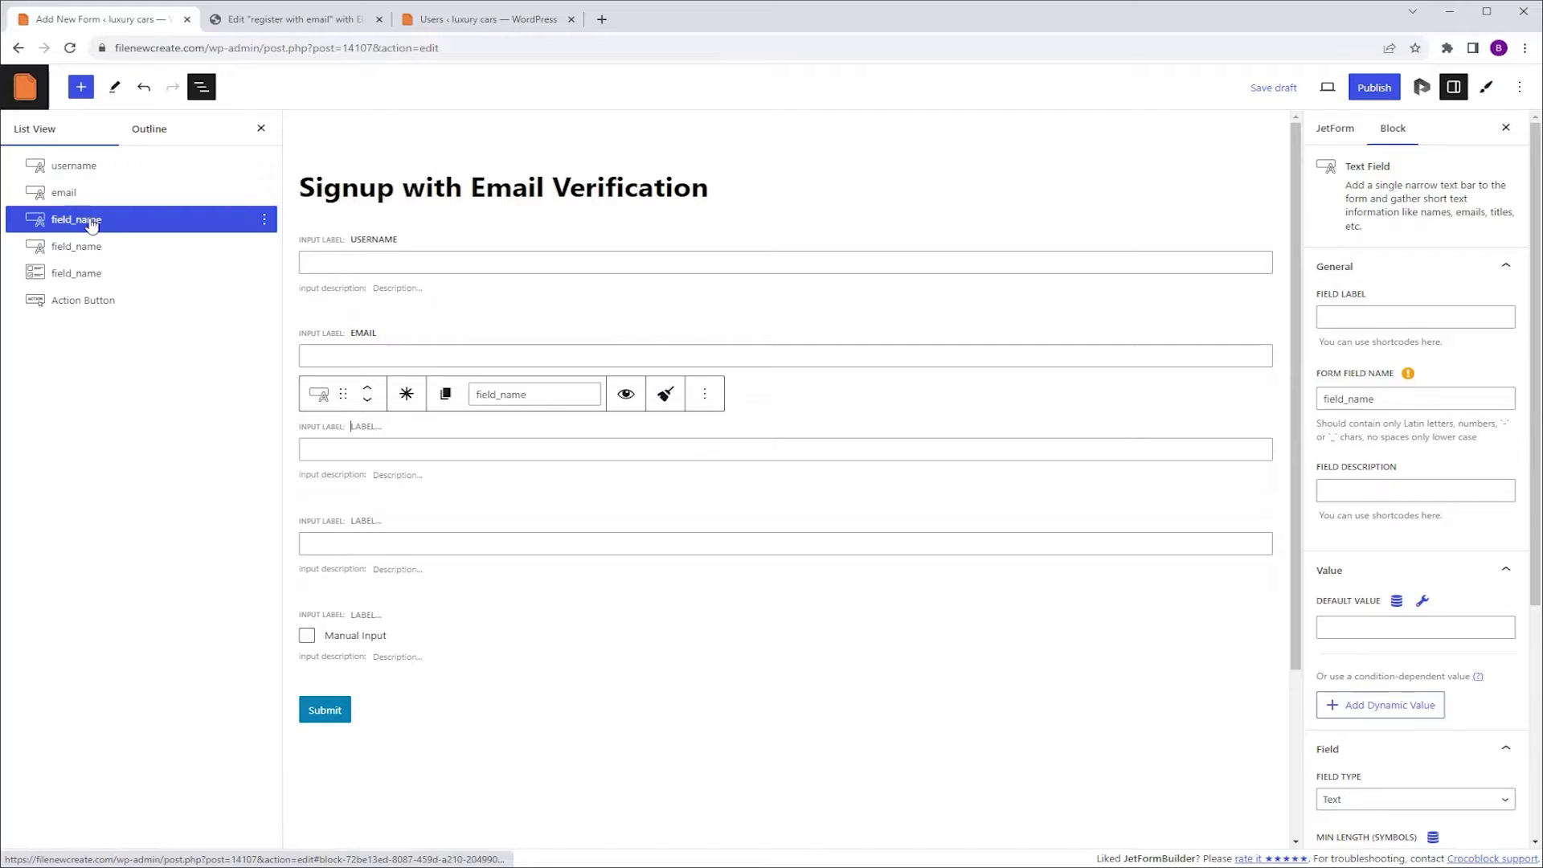
{"action": "left_click", "coordinate": [1368, 315]}
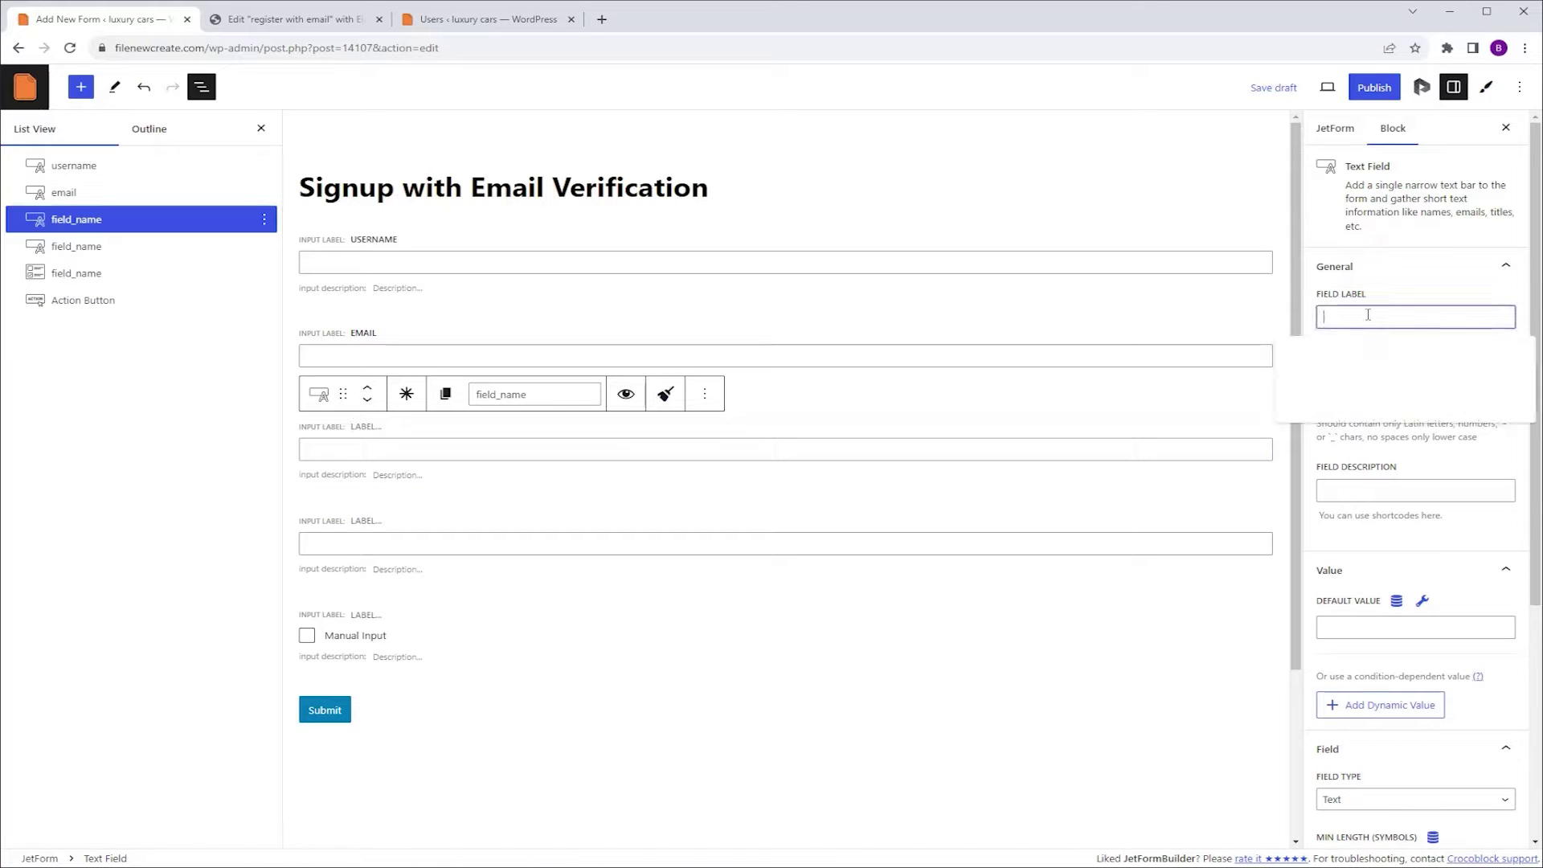
{"action": "type", "text": "passowrd"}
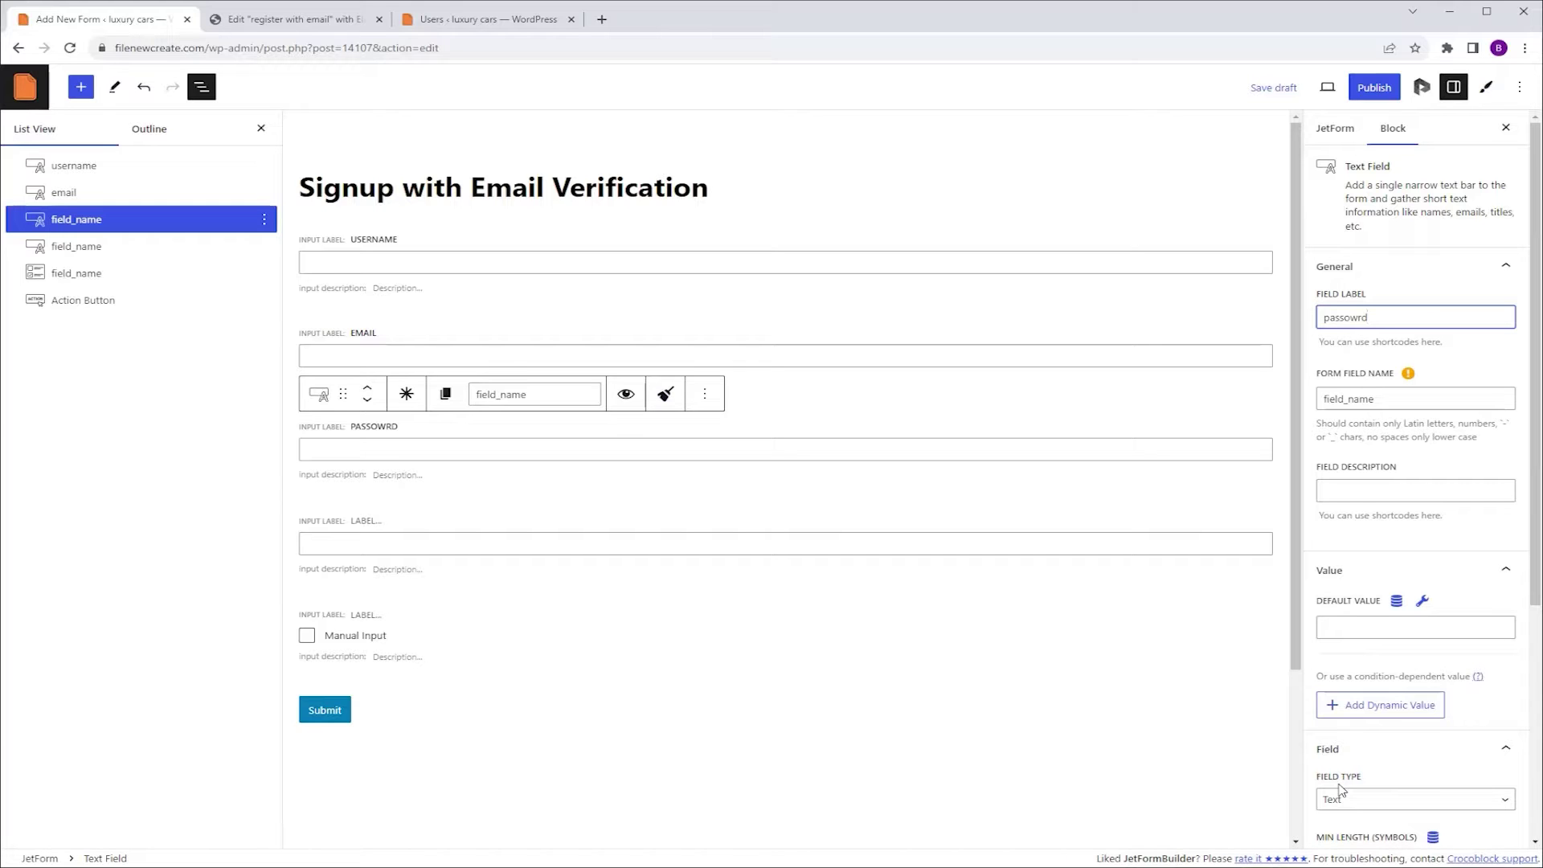
{"action": "left_click", "coordinate": [107, 114]}
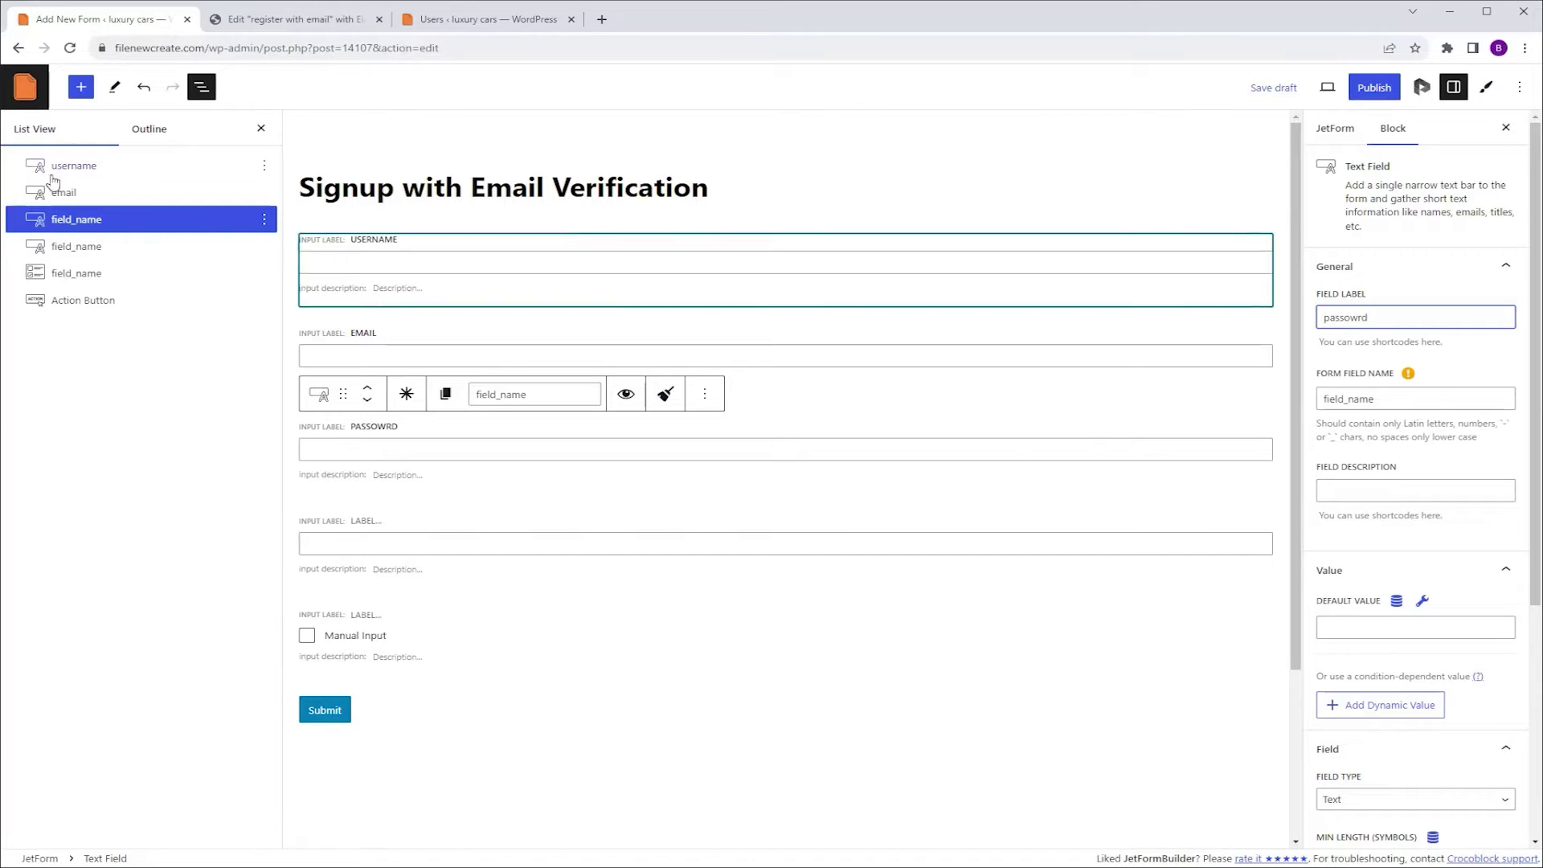
{"action": "left_click", "coordinate": [73, 249]}
{"action": "left_click", "coordinate": [1368, 317]}
{"action": "type", "text": "confirm password"}
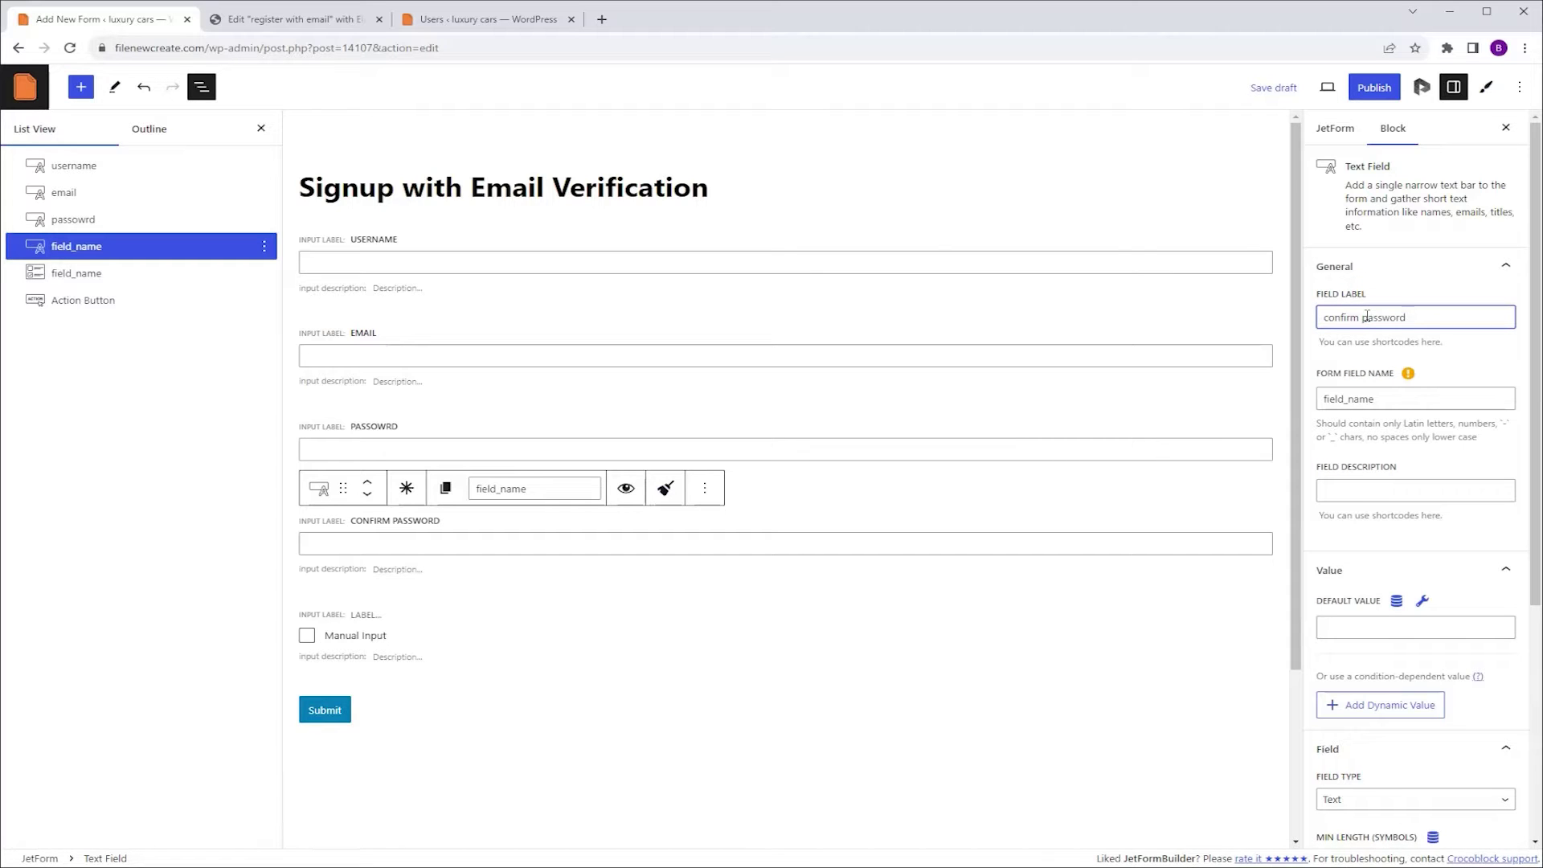
Set the checkbox field's form field name to "remember-me".
{"action": "left_click", "coordinate": [106, 274]}
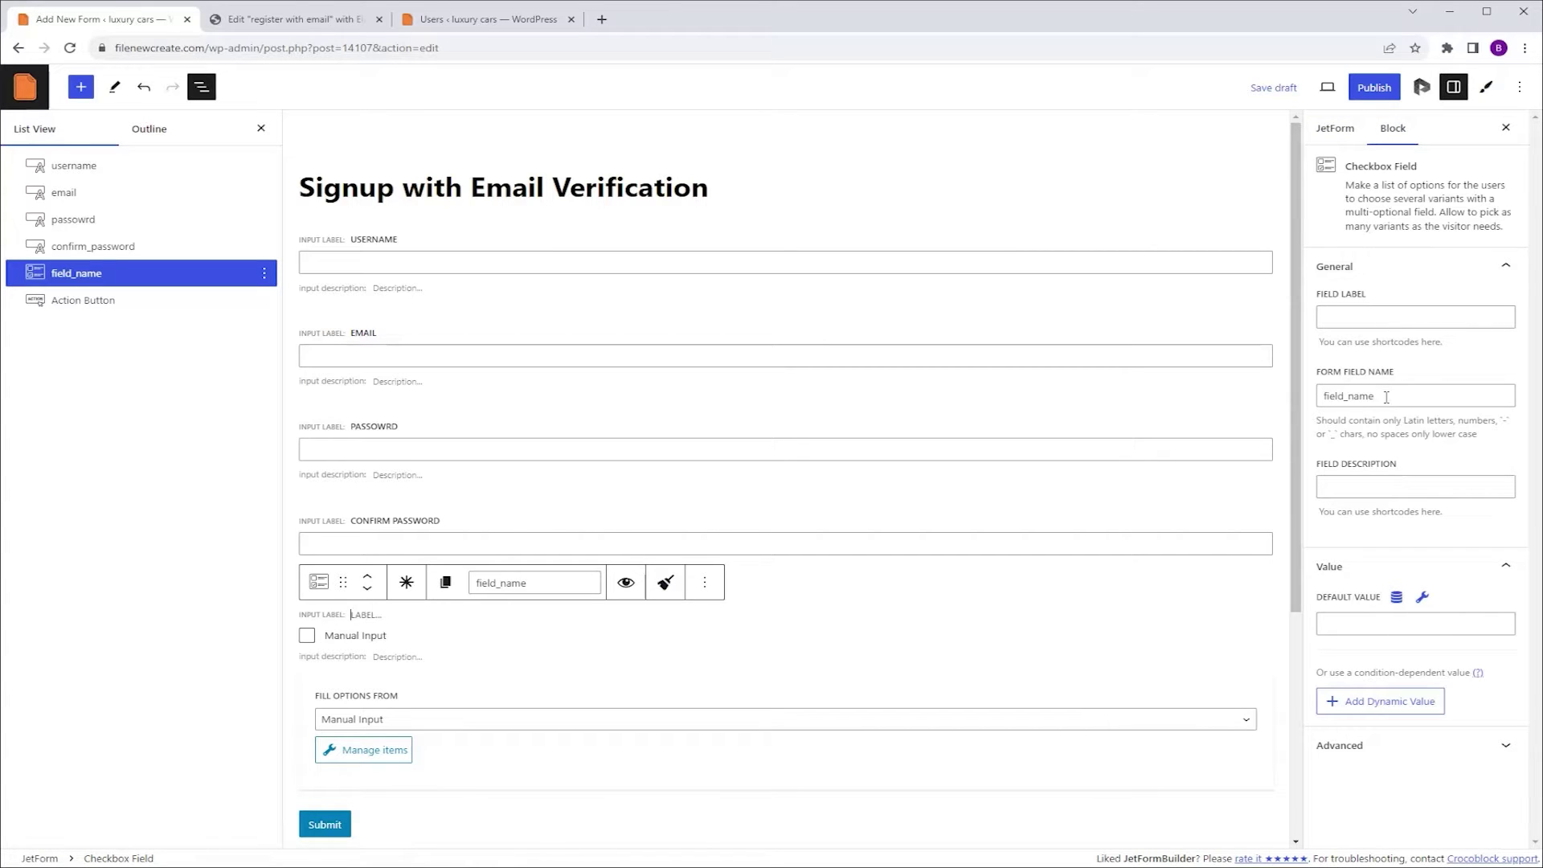
{"action": "left_click_drag", "start_coordinate": [1386, 397], "coordinate": [1287, 402]}
{"action": "type", "text": "remember-me"}
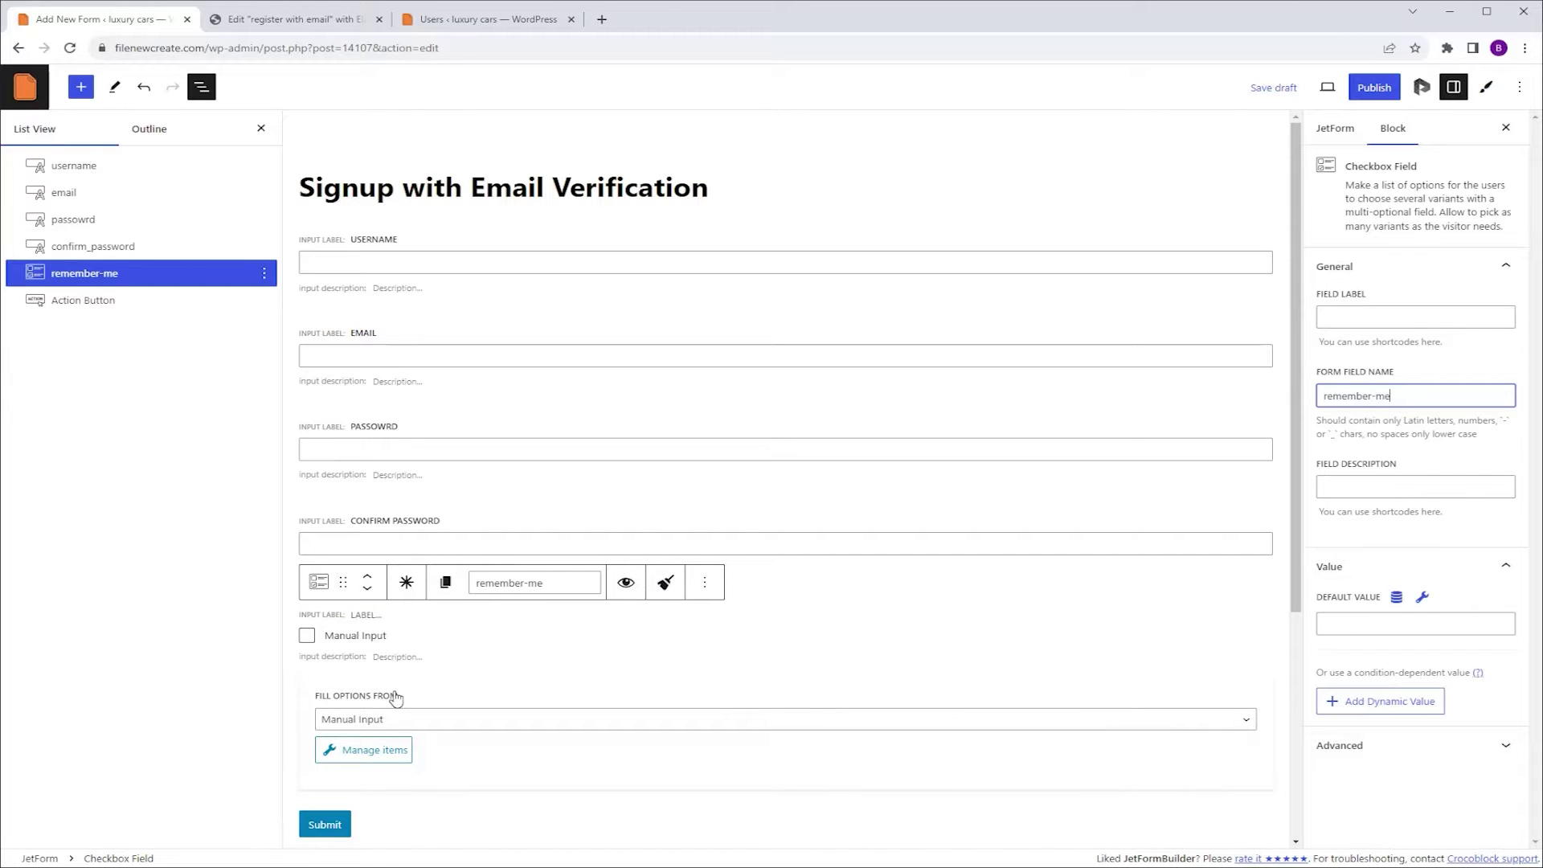
Add a manual option labelled "remember me" with the value 1 to the checkbox field.
{"action": "left_click", "coordinate": [357, 754]}
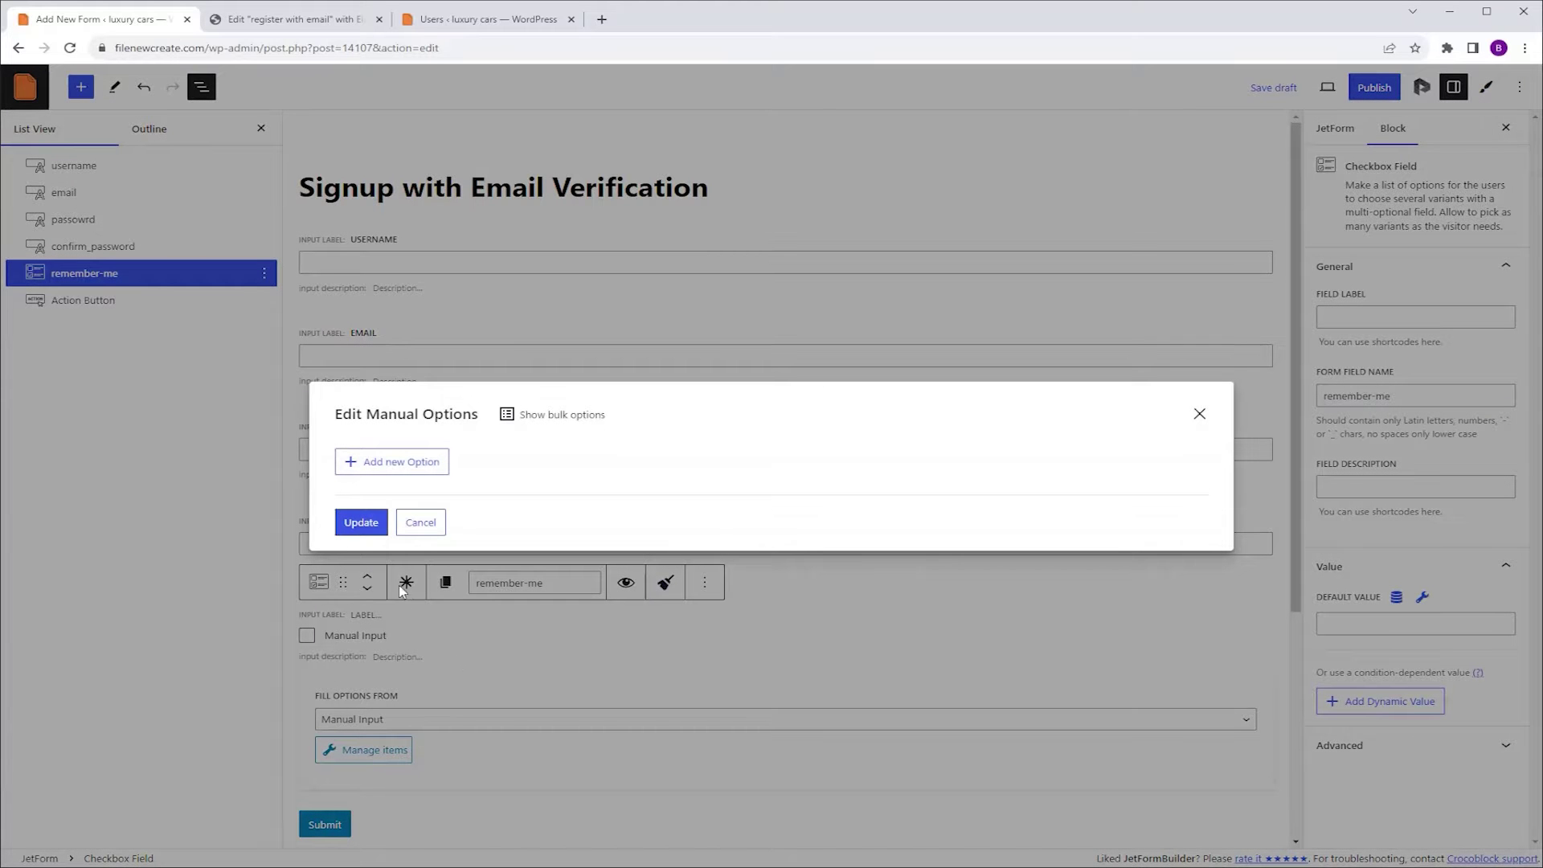
{"action": "left_click", "coordinate": [386, 460]}
{"action": "left_click", "coordinate": [612, 405]}
{"action": "type", "text": "reme"}
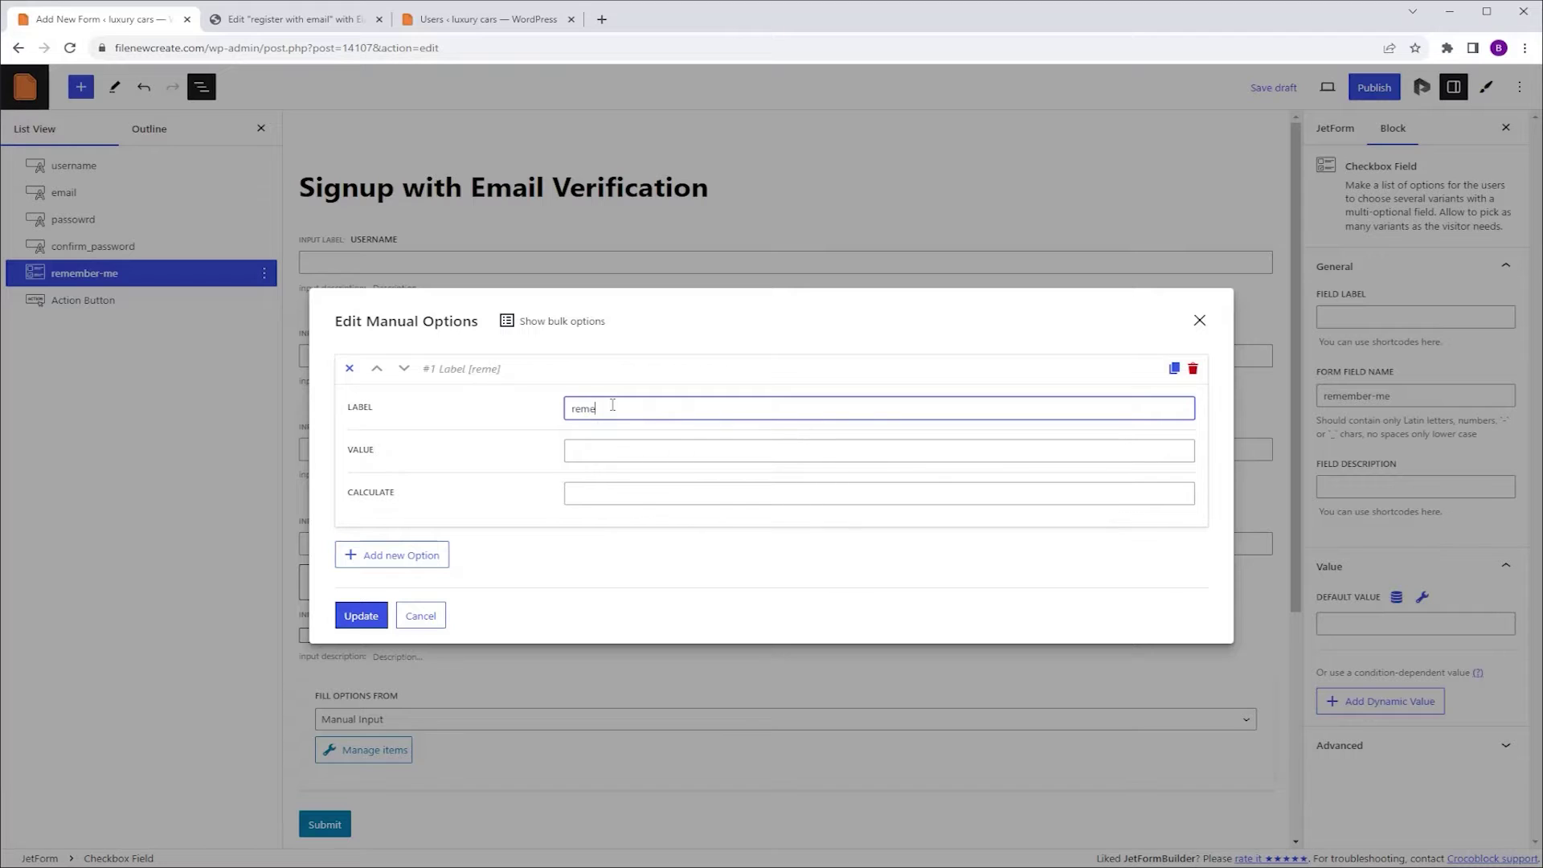
{"action": "type", "text": "mber me"}
{"action": "left_click", "coordinate": [587, 450]}
{"action": "type", "text": "1"}
{"action": "left_click", "coordinate": [360, 616]}
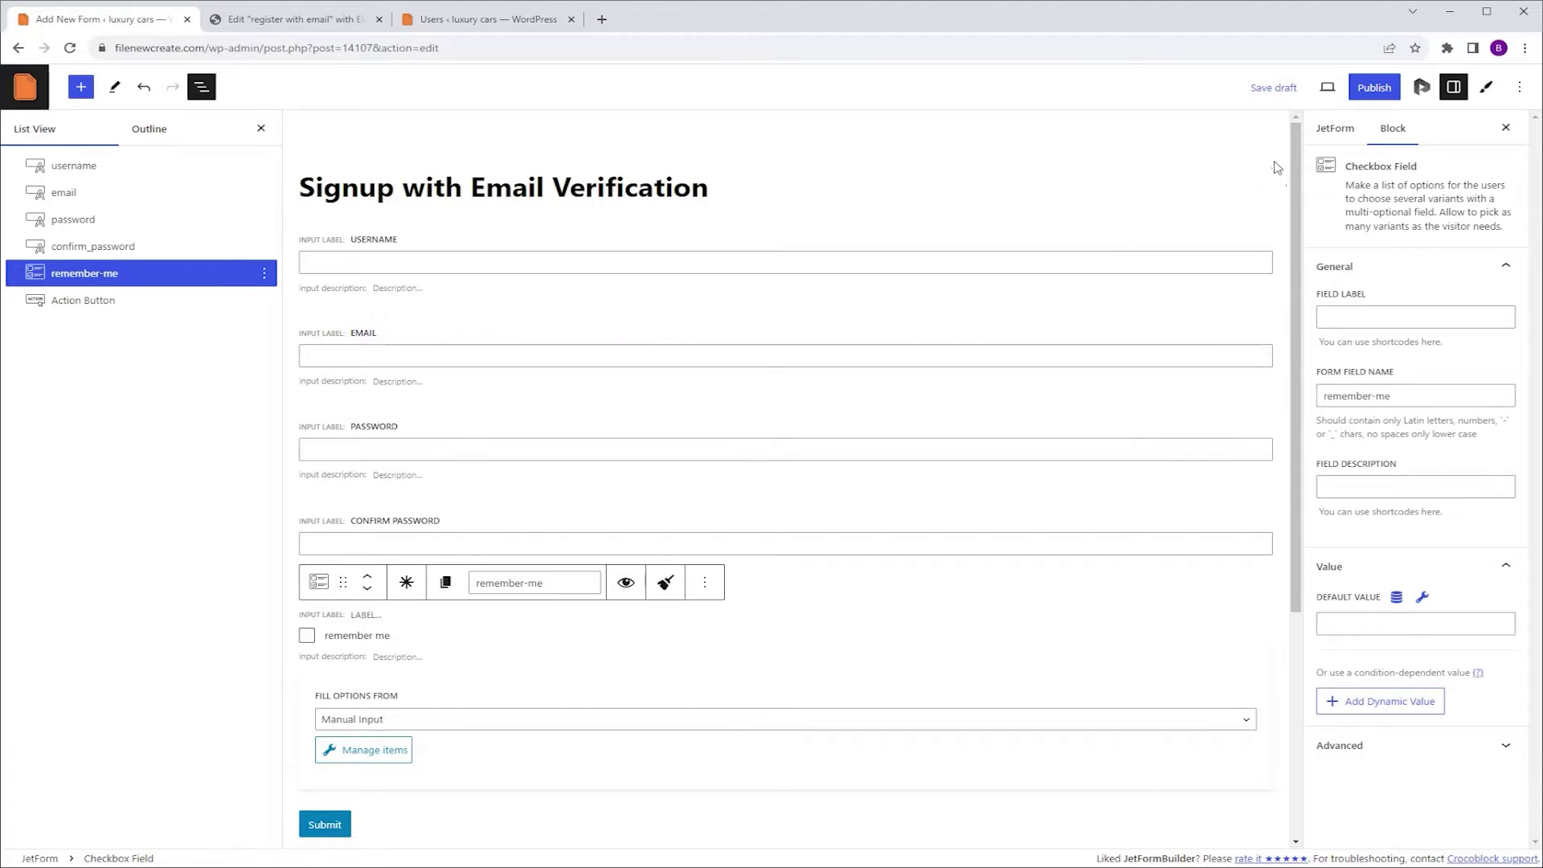
Change the form's existing post-submit action to Verification.
{"action": "left_click", "coordinate": [1333, 129]}
{"action": "scroll", "coordinate": [1331, 229], "scroll_direction": "down", "scroll_amount": 10}
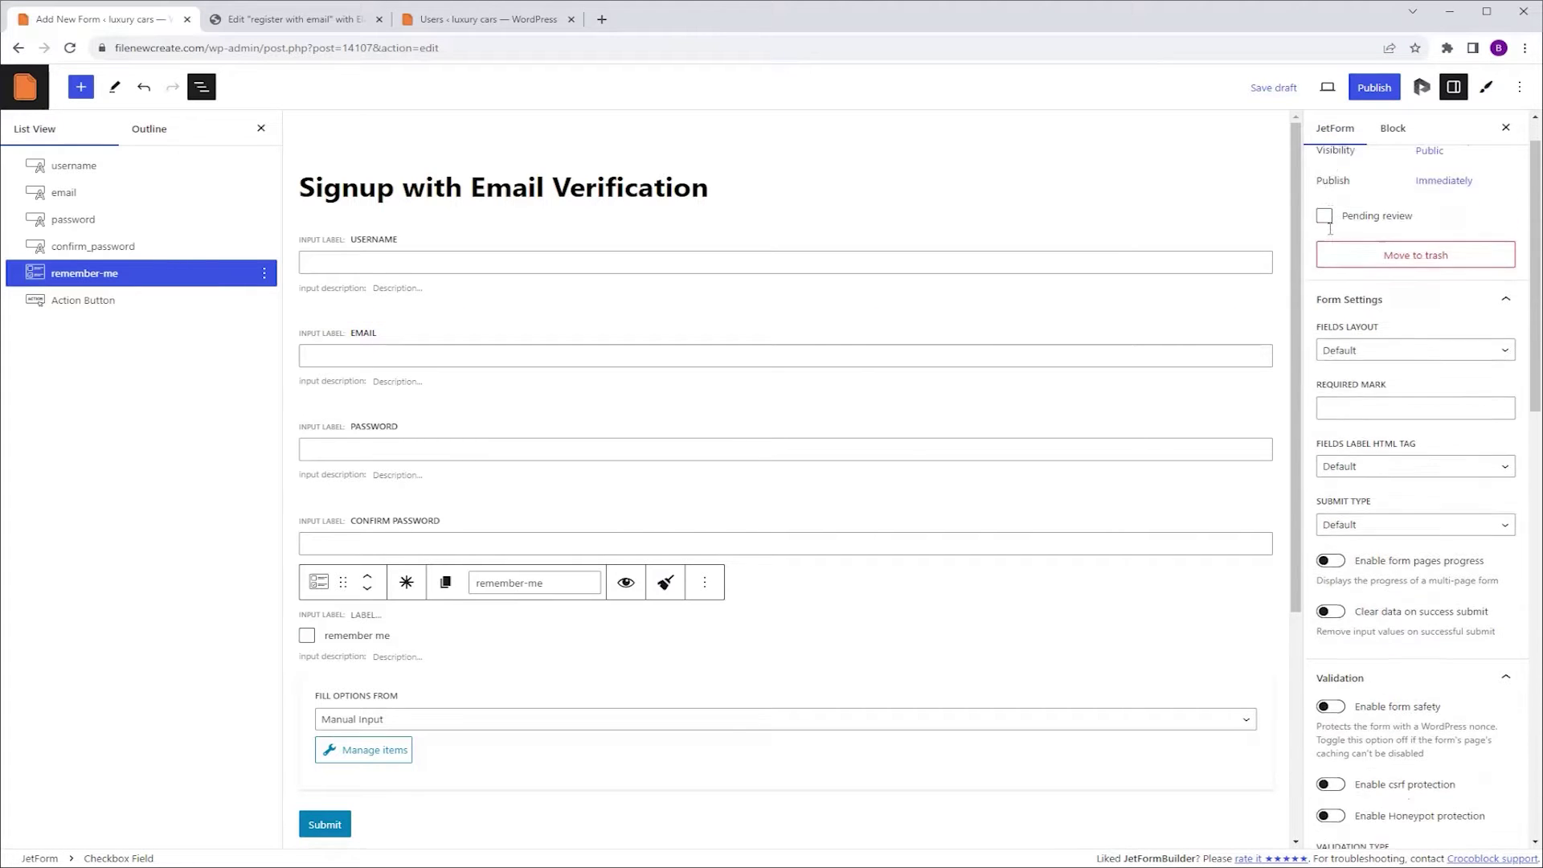
{"action": "scroll", "coordinate": [1330, 237], "scroll_direction": "down", "scroll_amount": 1}
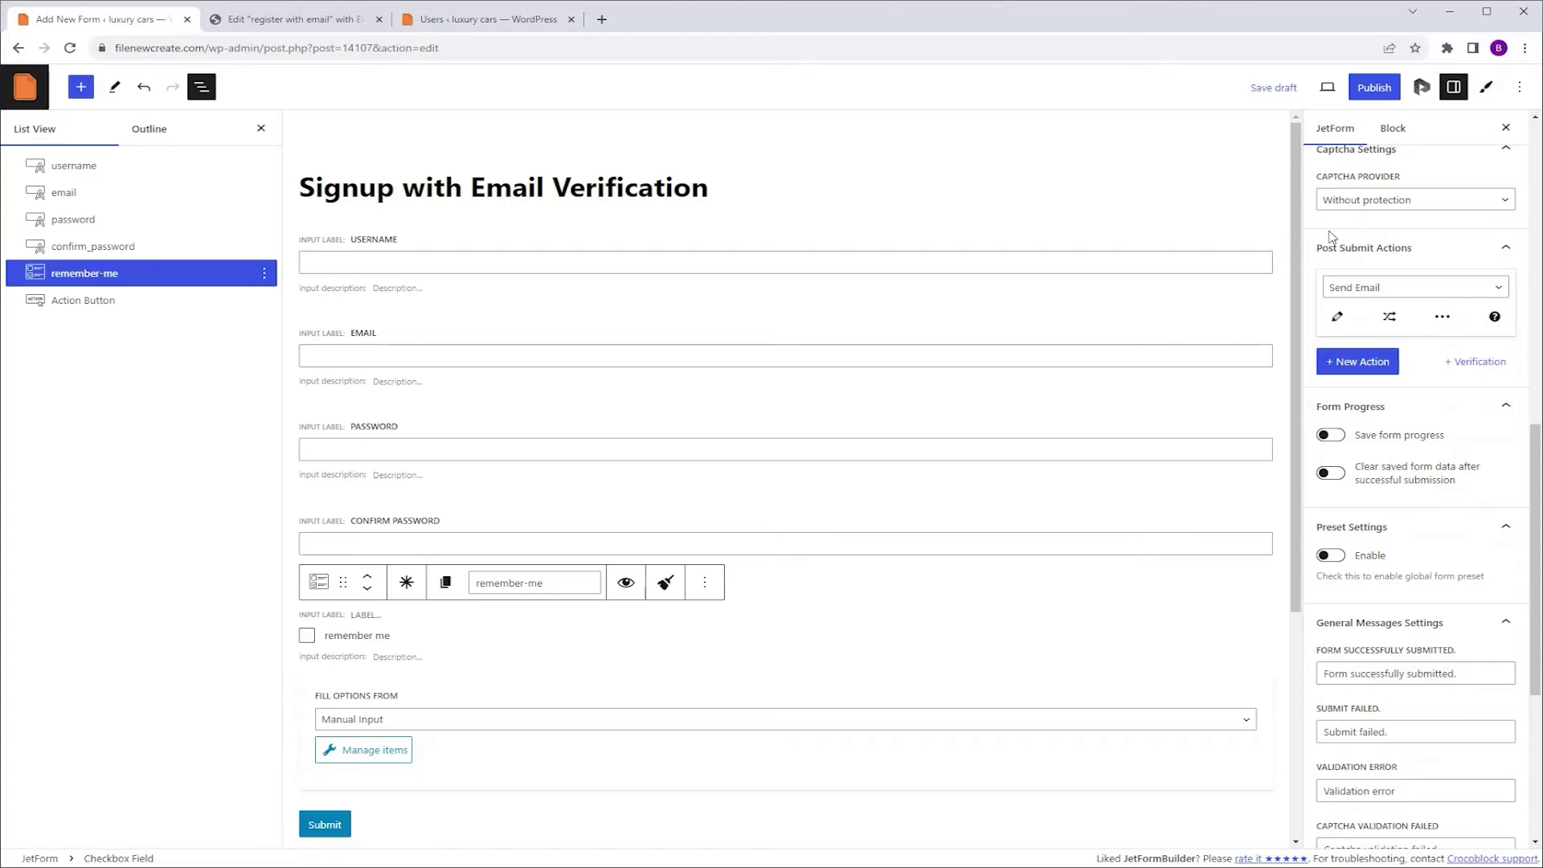
{"action": "left_click", "coordinate": [1370, 289]}
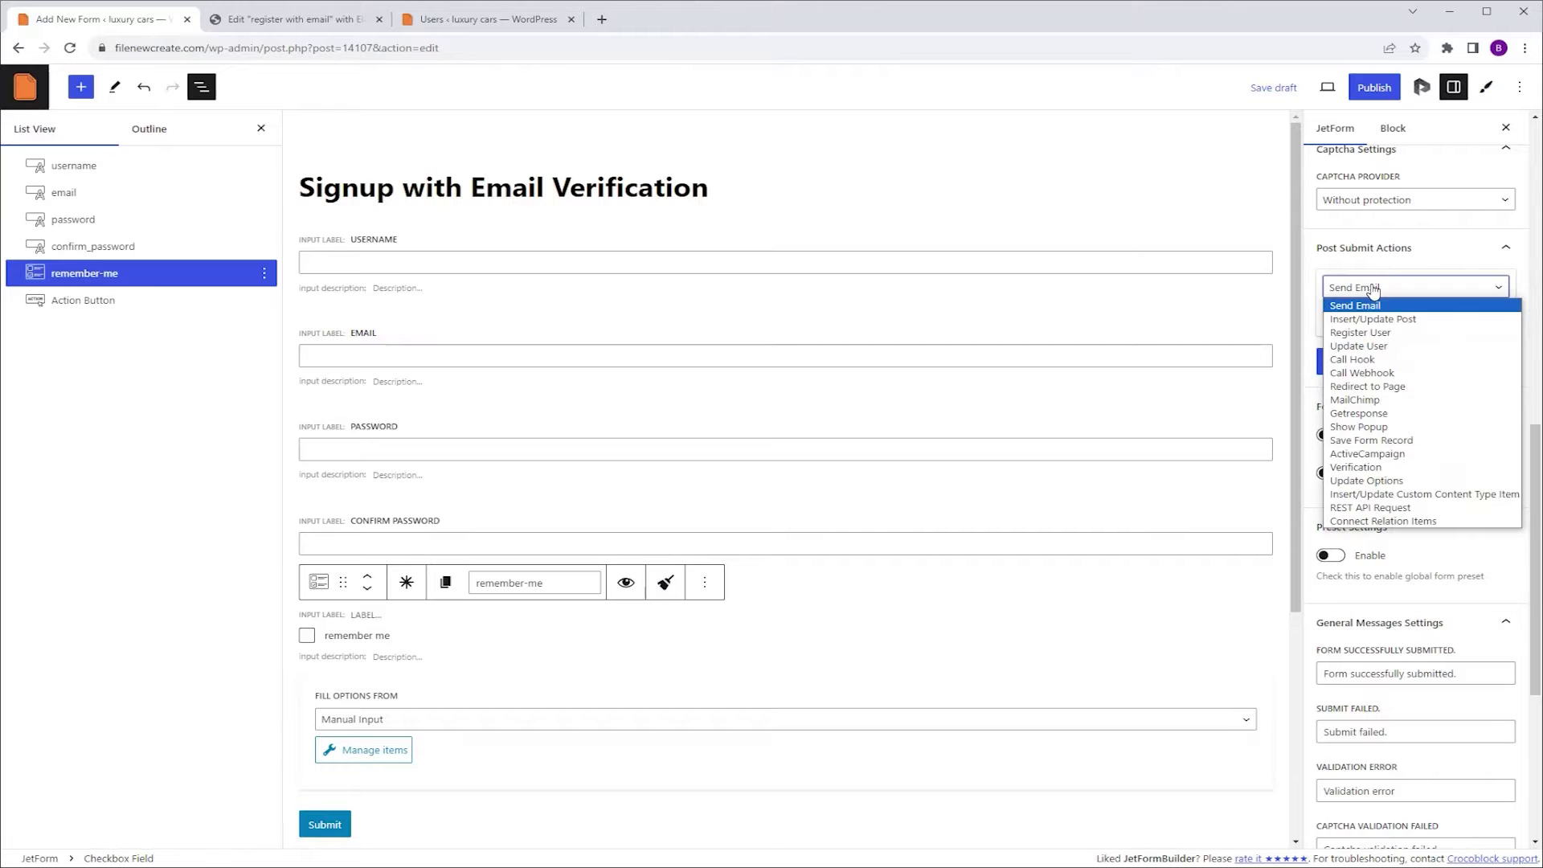
{"action": "left_click", "coordinate": [1359, 467]}
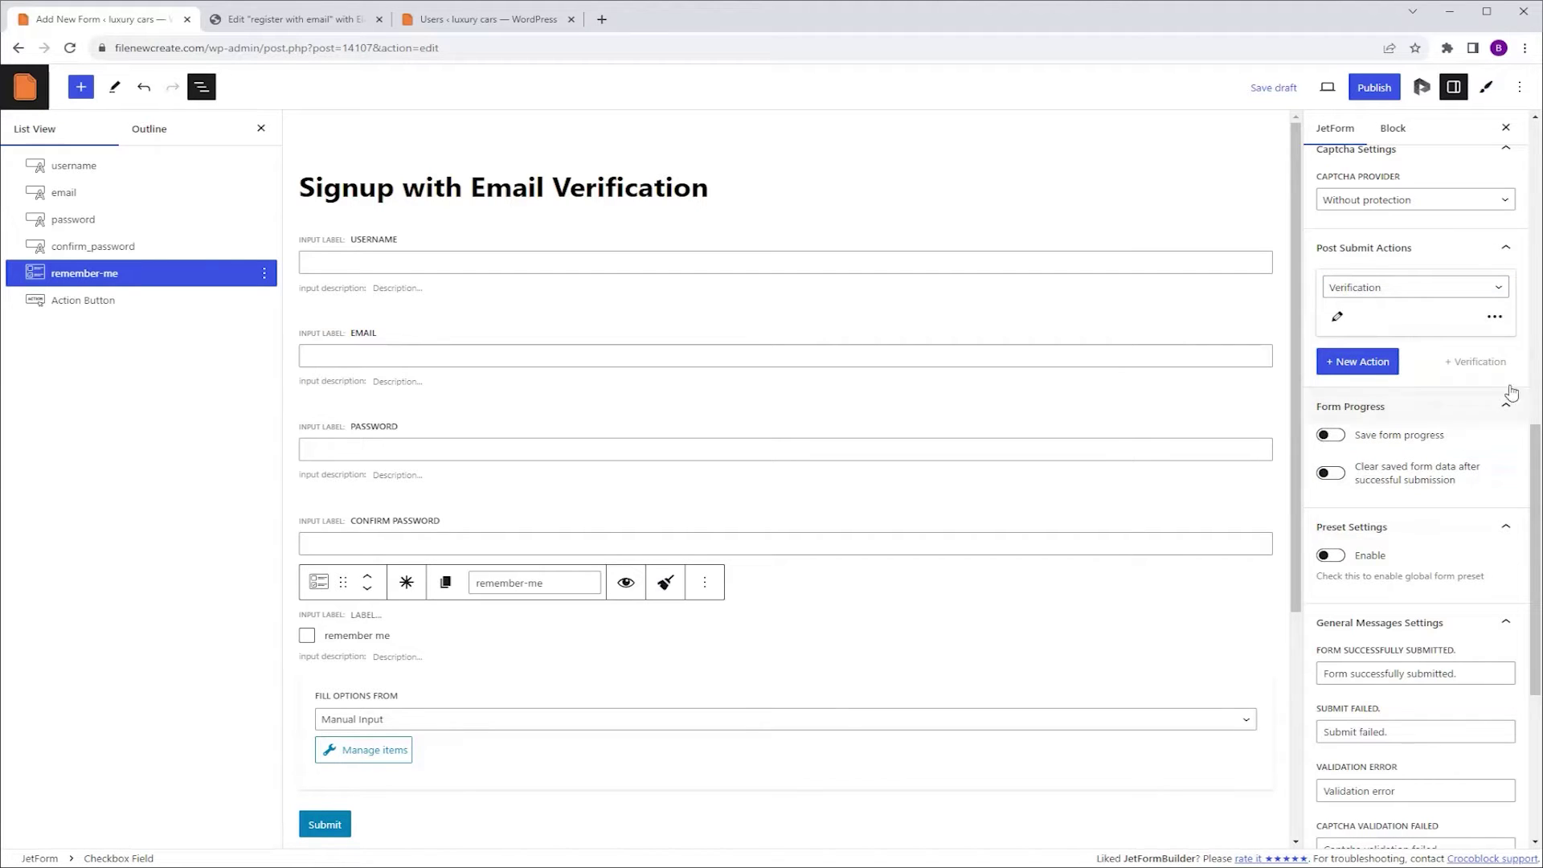
Delete the Verification post-submit action and add it back to the form.
{"action": "left_click", "coordinate": [1493, 318]}
{"action": "left_click", "coordinate": [1477, 364]}
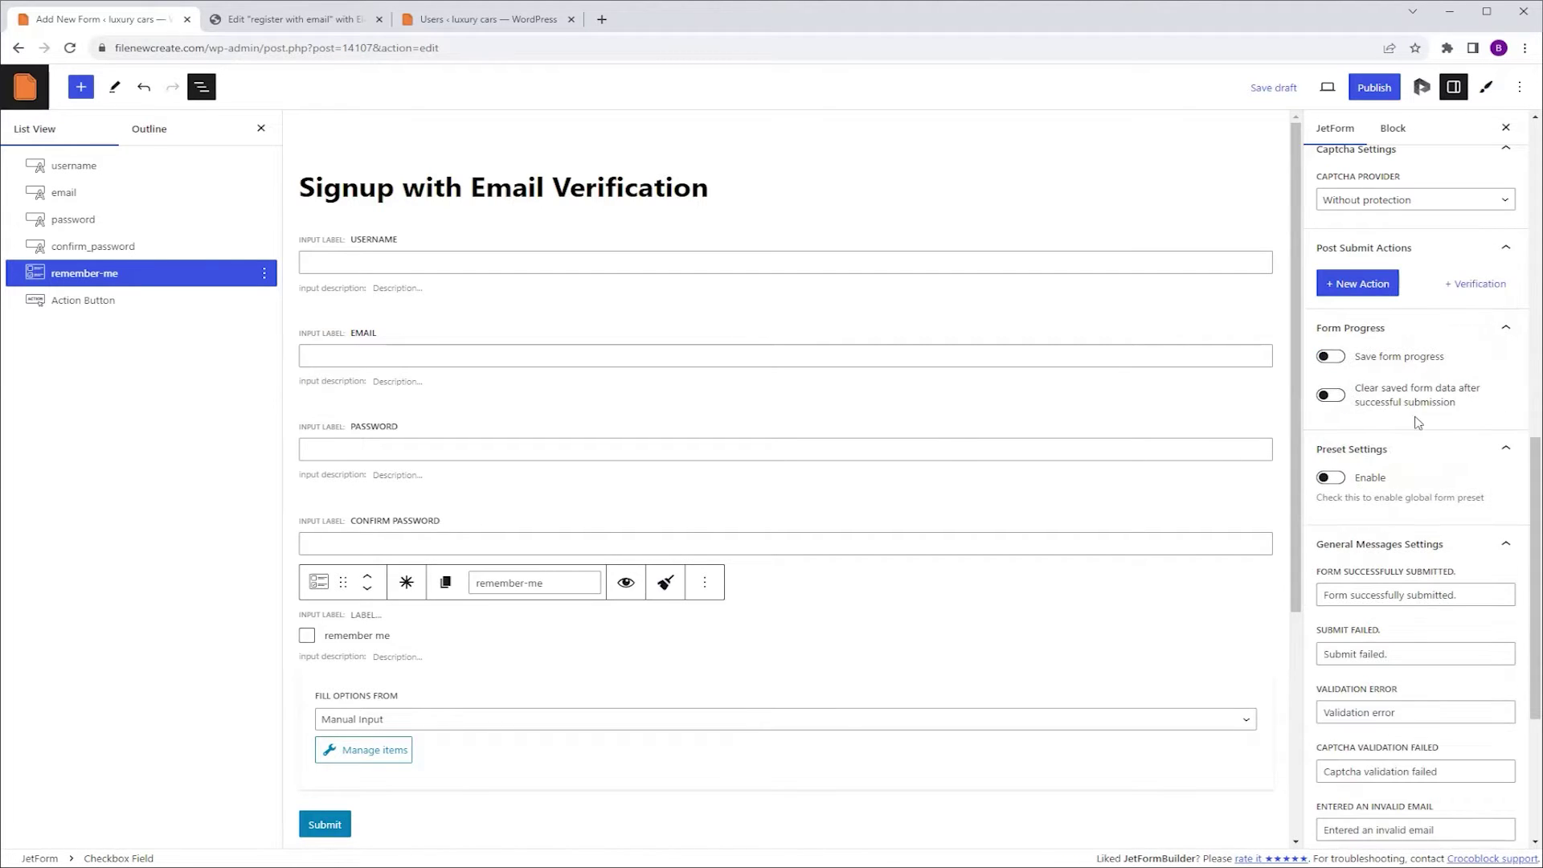
{"action": "left_click", "coordinate": [1471, 288]}
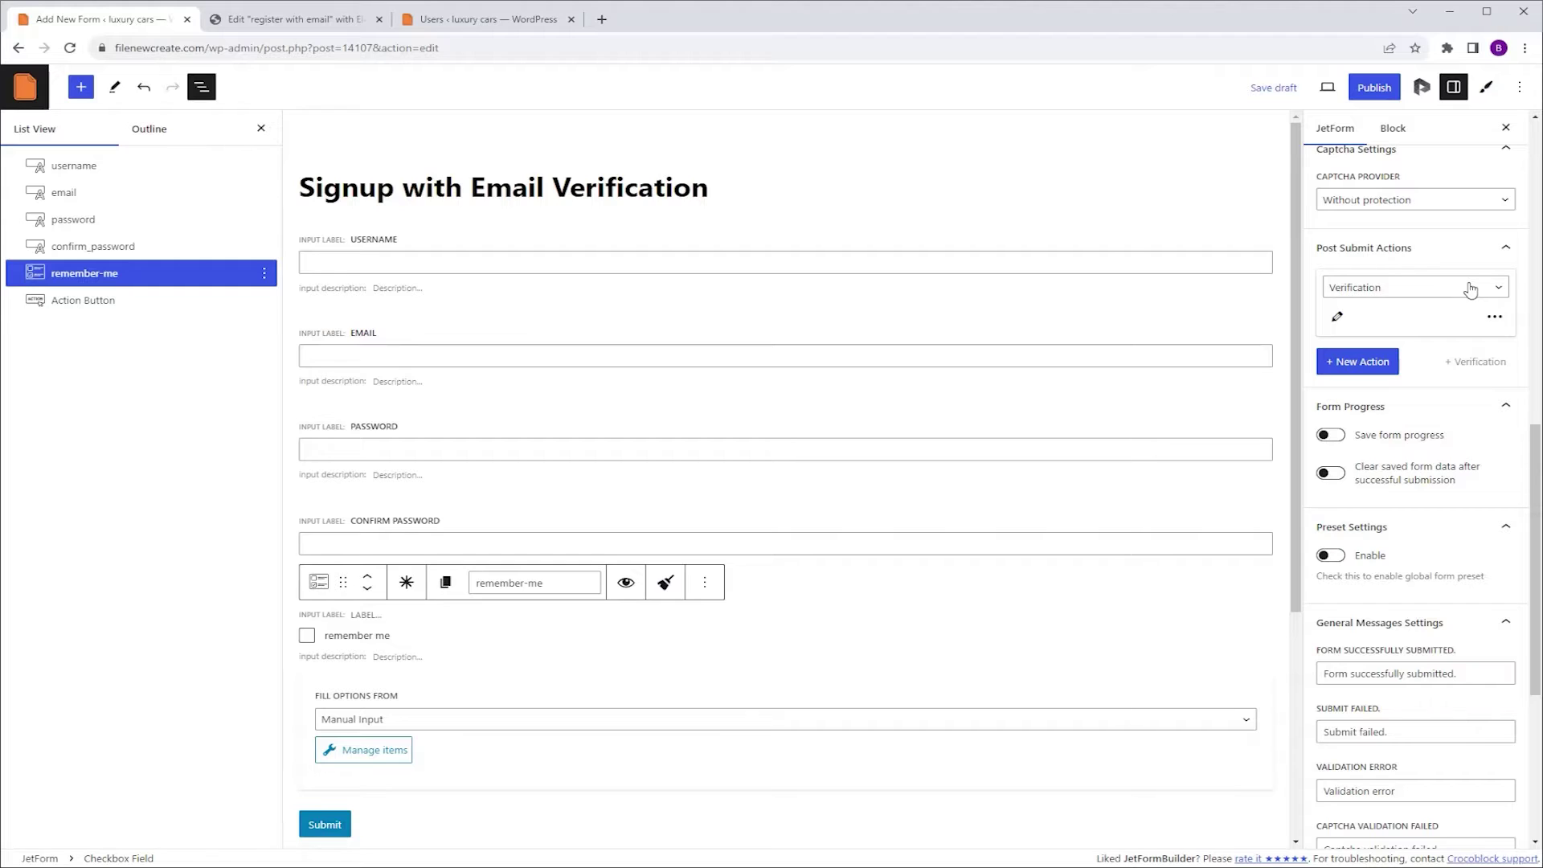
Set the Verification action's email field to email and enable a custom verification email with its own Send Email action.
{"action": "key", "text": "ctrl+s"}
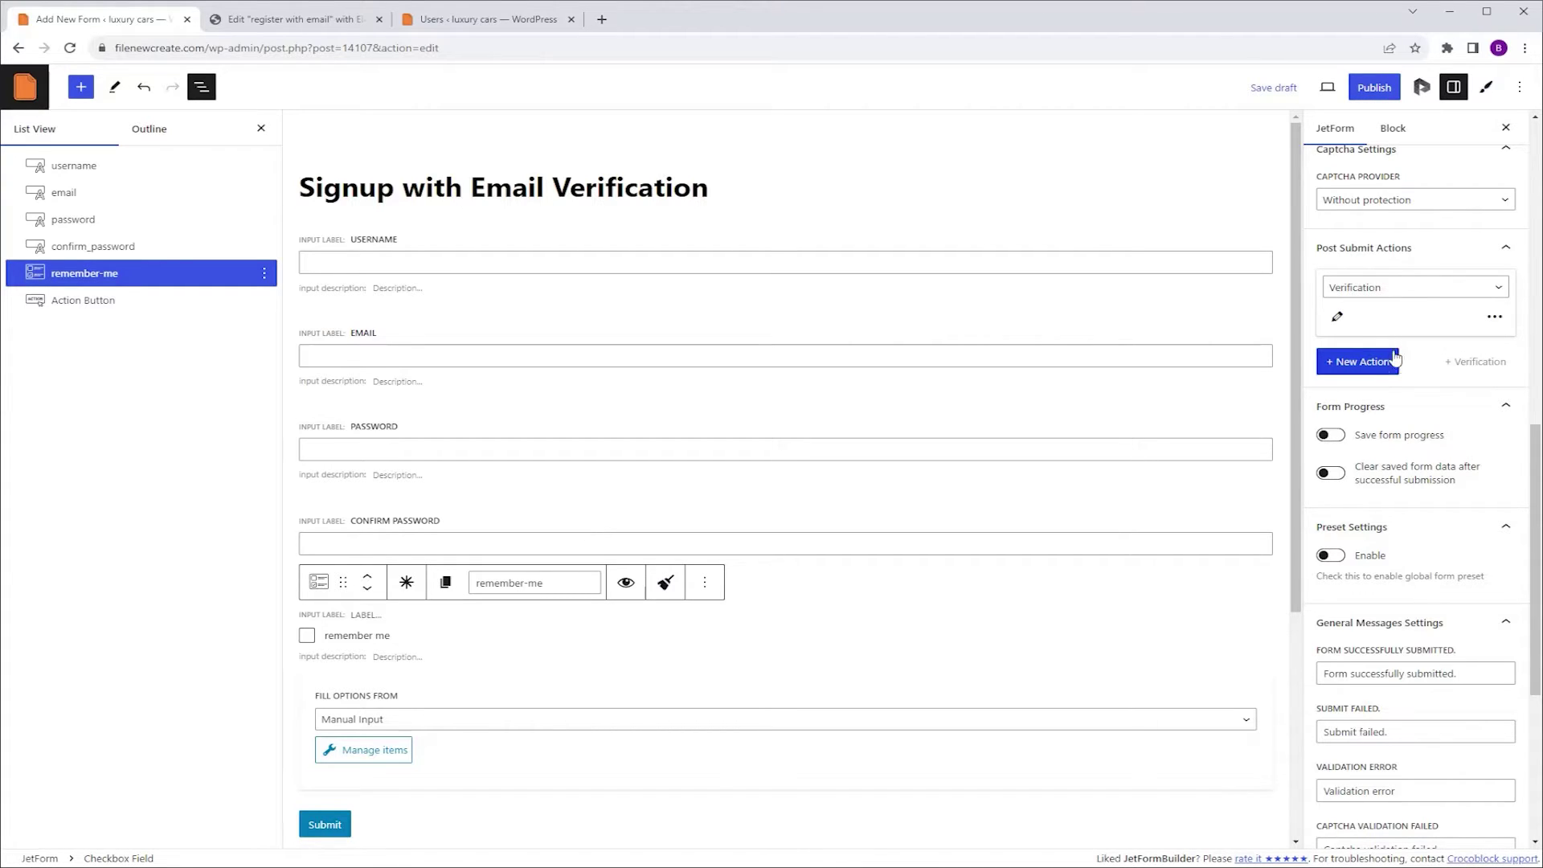
{"action": "left_click", "coordinate": [1335, 318]}
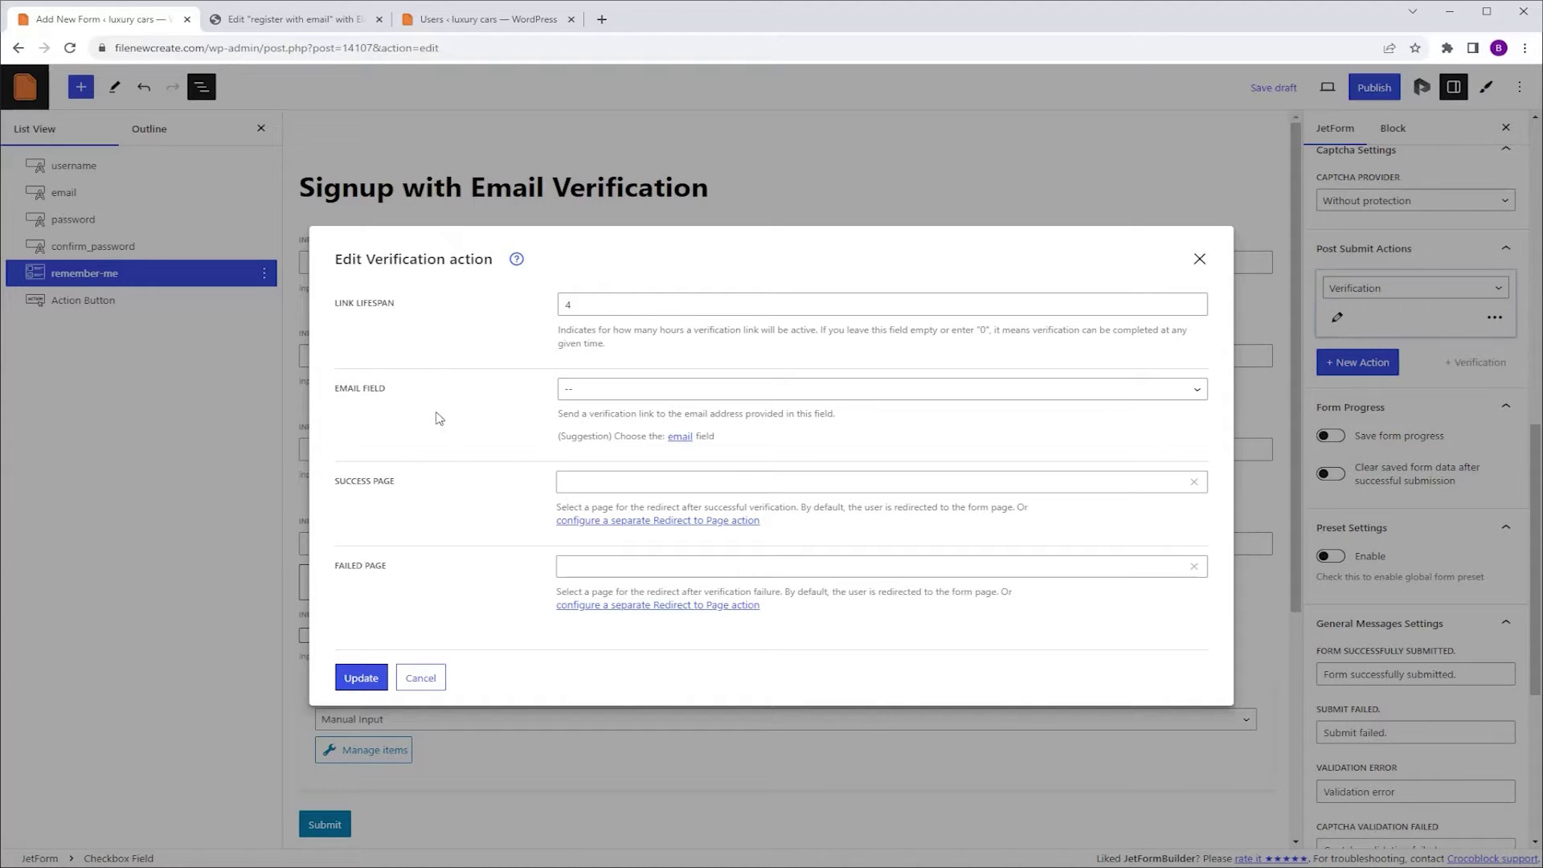
{"action": "left_click", "coordinate": [644, 392]}
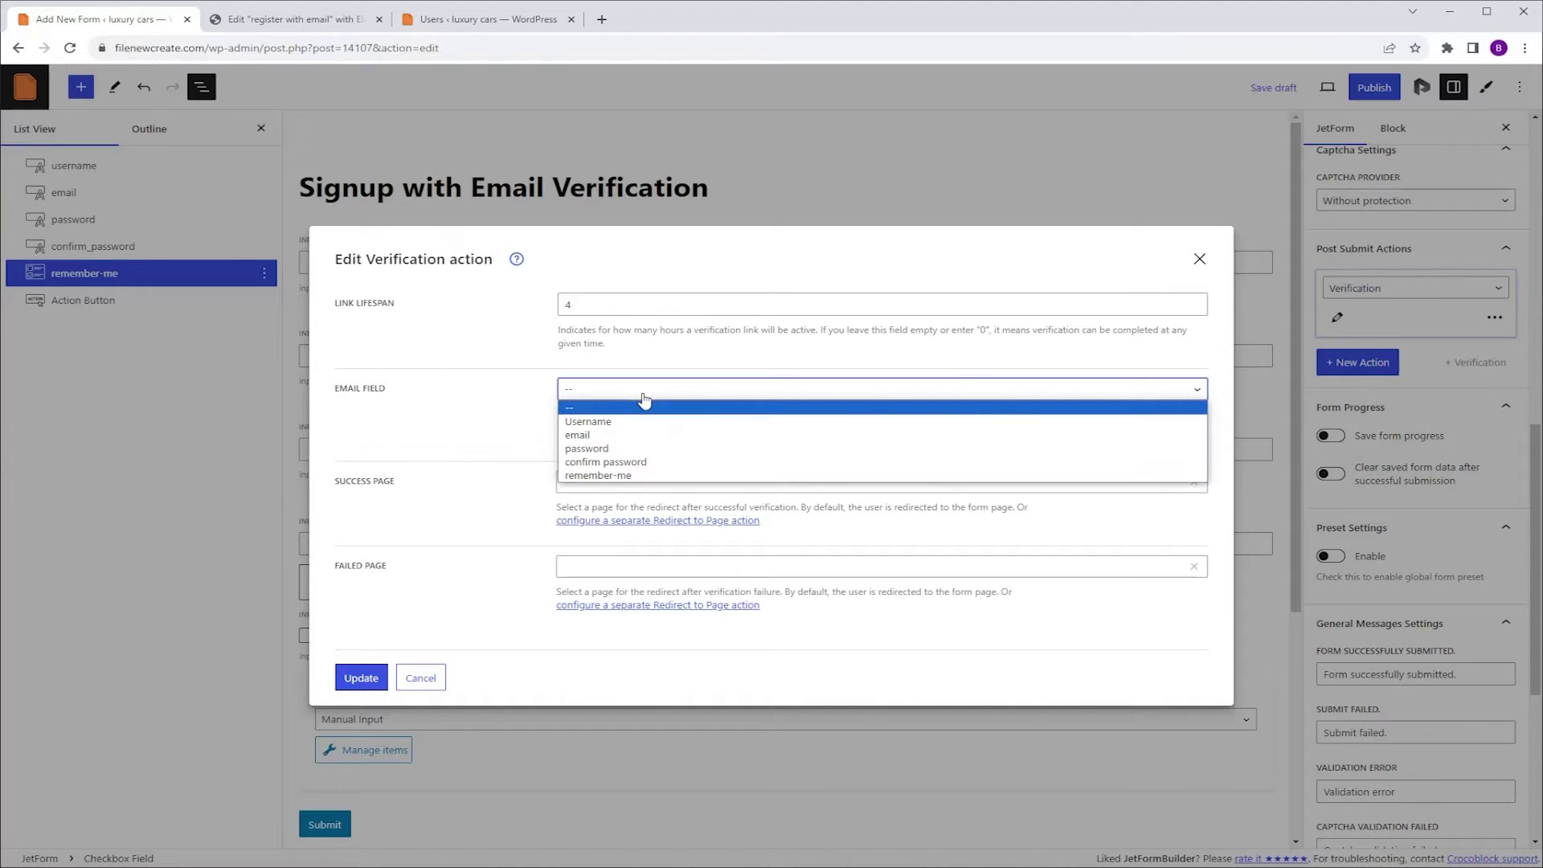
{"action": "left_click", "coordinate": [639, 432]}
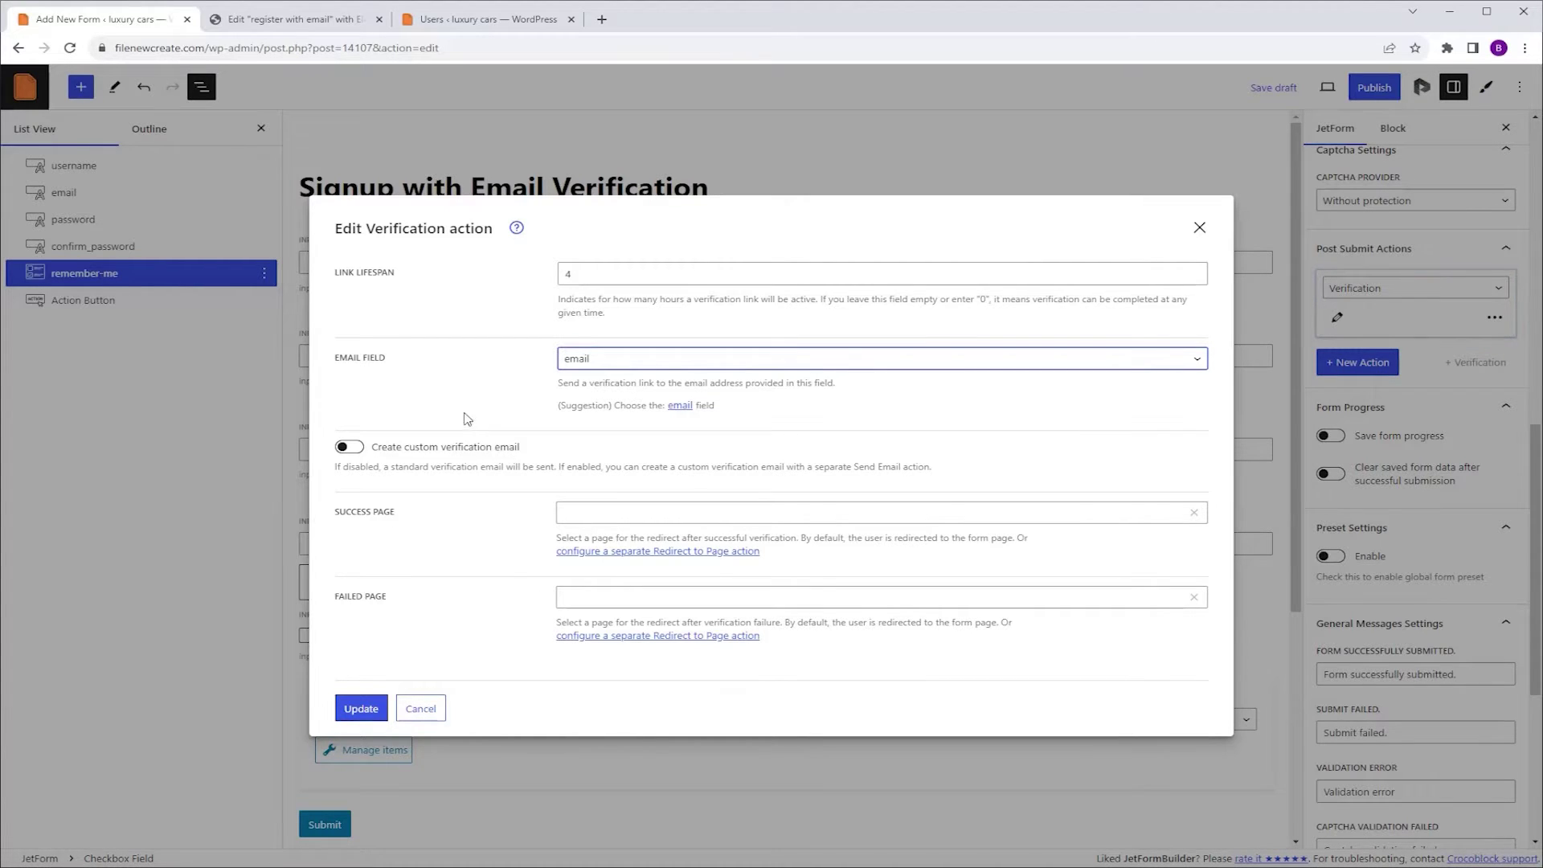
{"action": "left_click", "coordinate": [351, 447]}
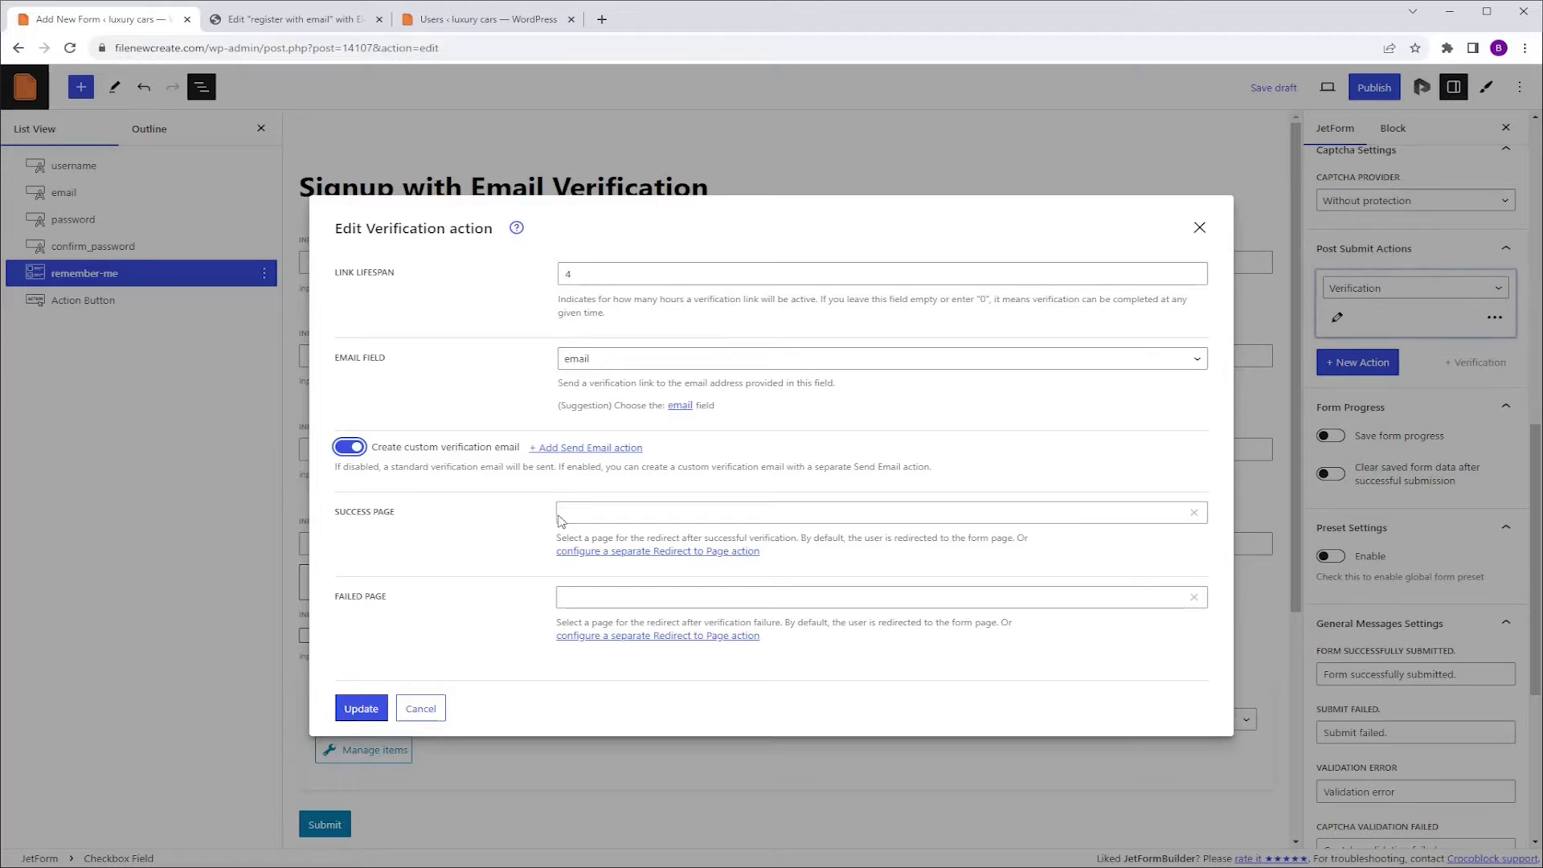
{"action": "left_click", "coordinate": [575, 449]}
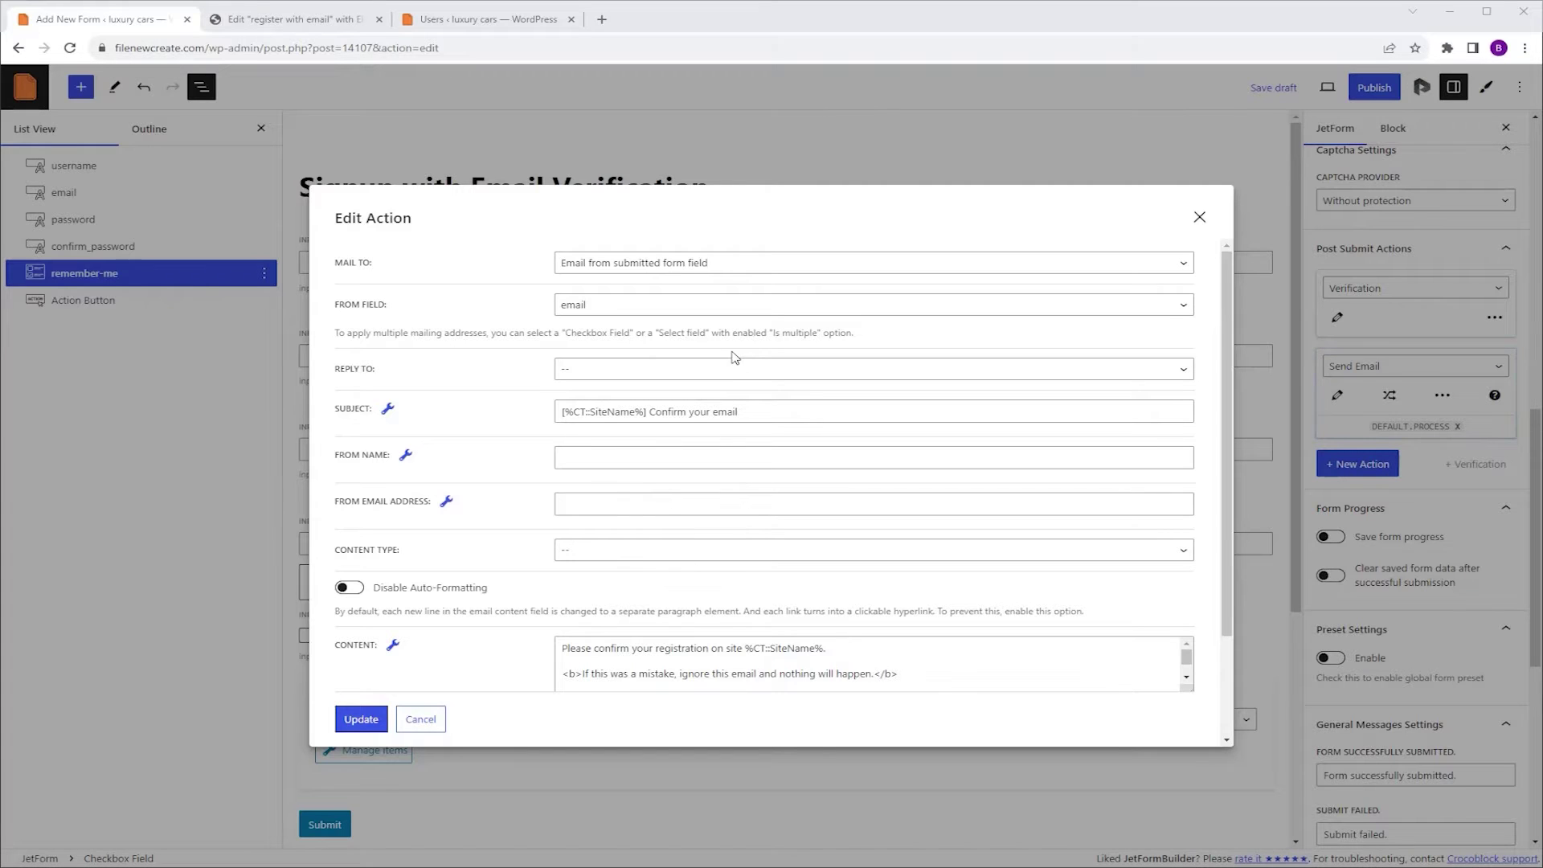
Set the verification email's content type to HTML, enlarge its content box for review, and update the Send Email action.
{"action": "left_click", "coordinate": [595, 556]}
{"action": "left_click", "coordinate": [582, 597]}
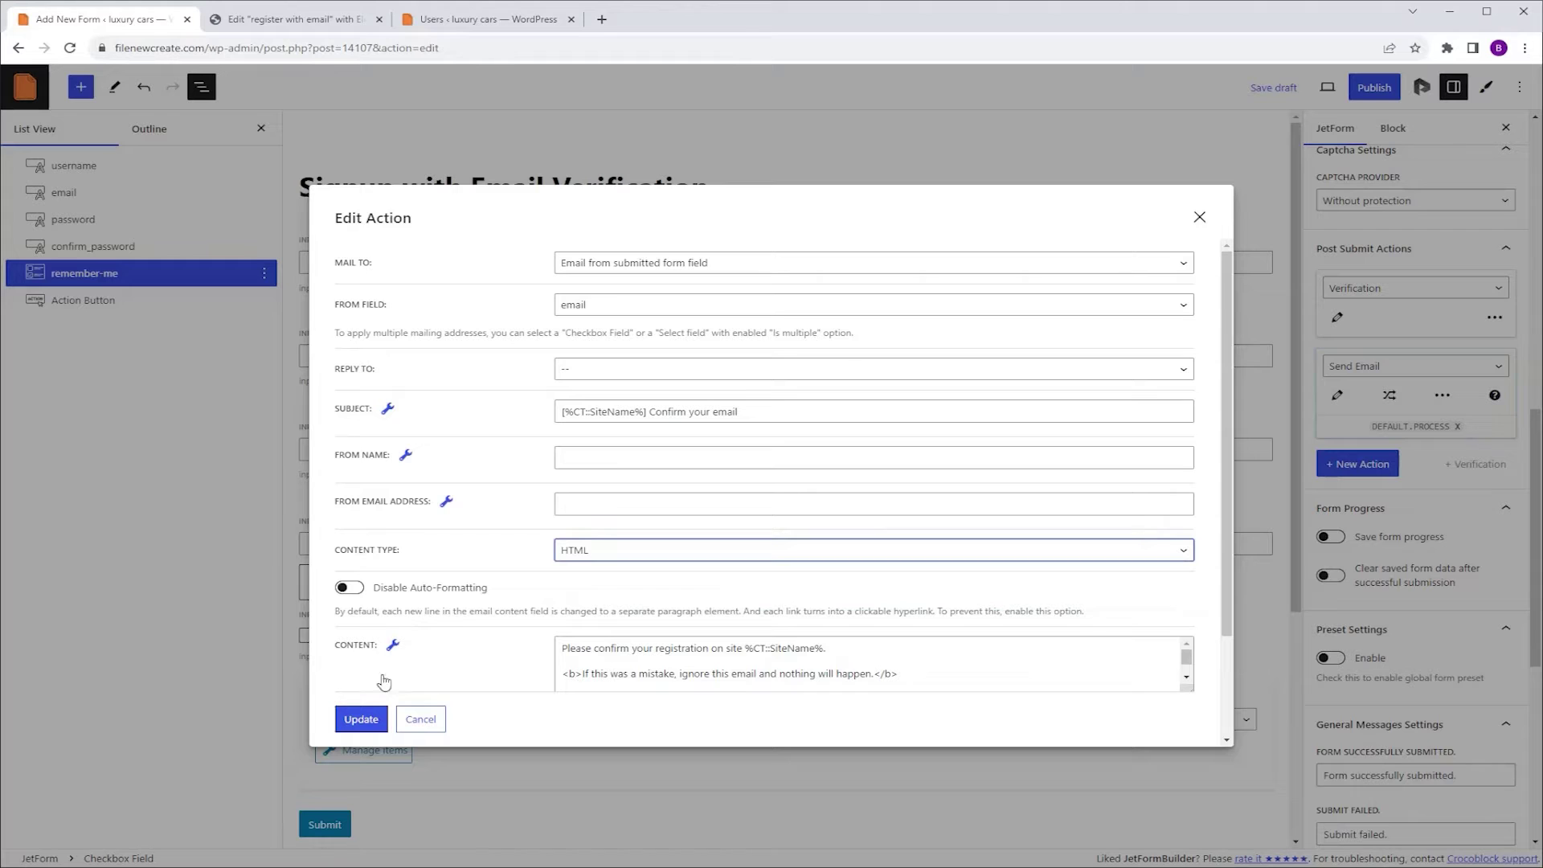
{"action": "scroll", "coordinate": [1228, 595], "scroll_direction": "down", "scroll_amount": 2}
{"action": "left_click_drag", "start_coordinate": [1188, 565], "coordinate": [1122, 659]}
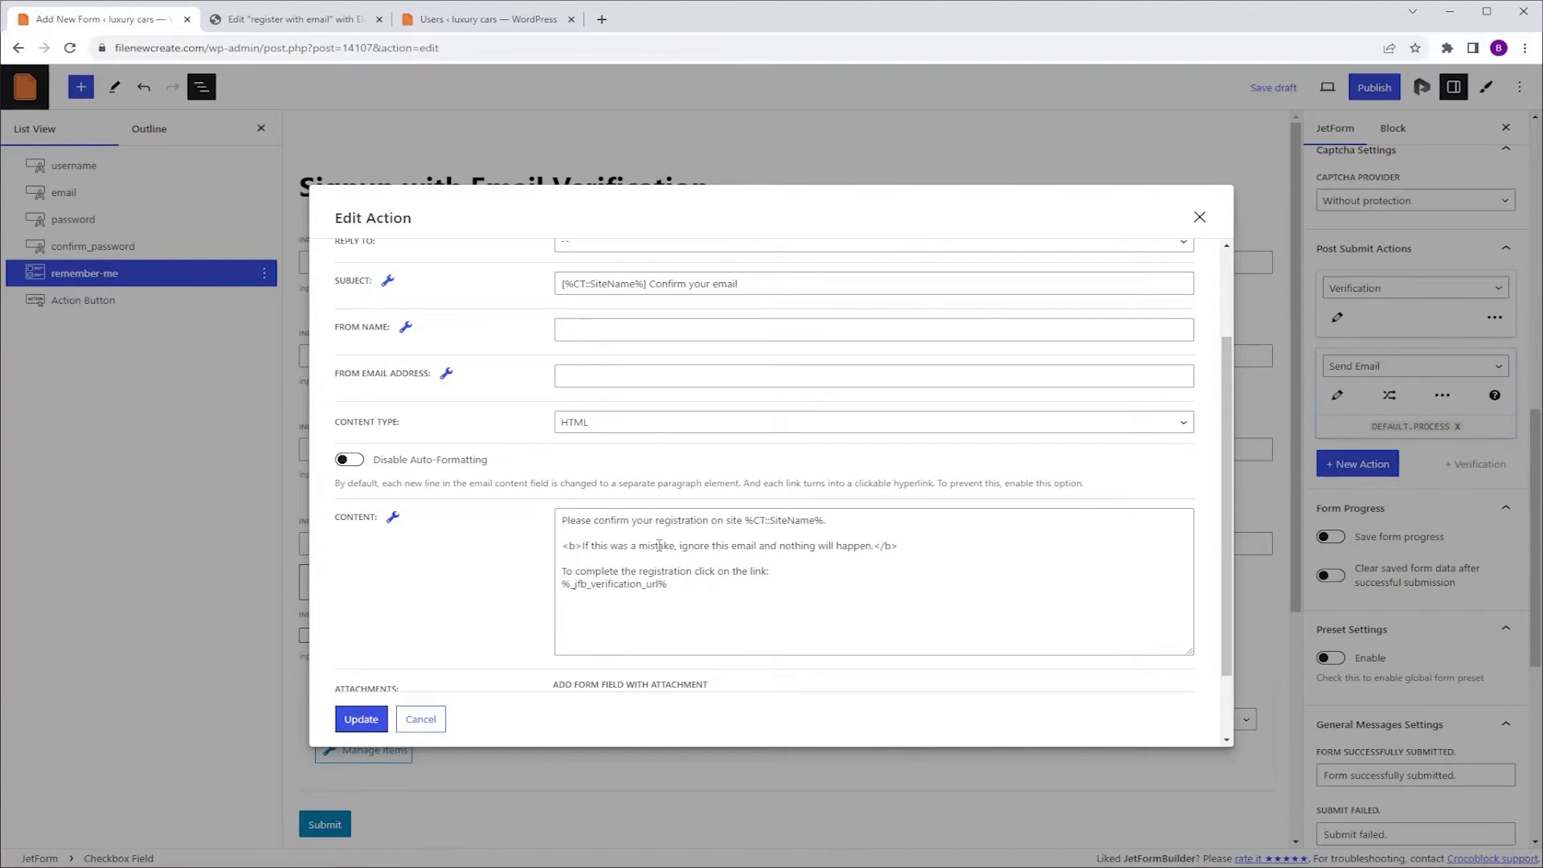
{"action": "left_click", "coordinate": [361, 719]}
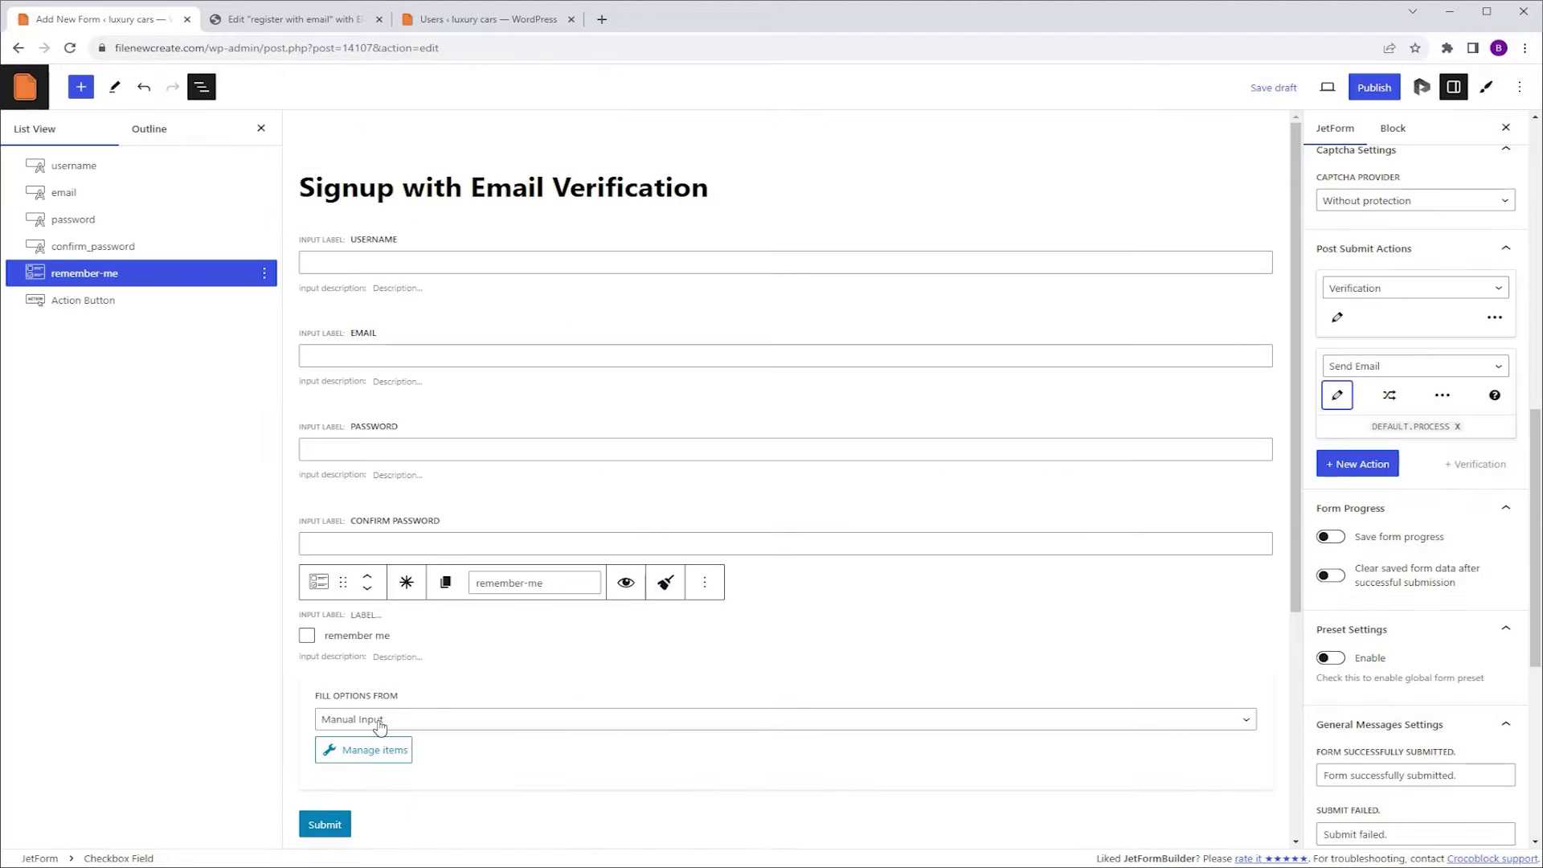
Set the Verification action's redirects to "success page" on success and "failed page" on failure, and update the action.
{"action": "left_click", "coordinate": [1338, 318]}
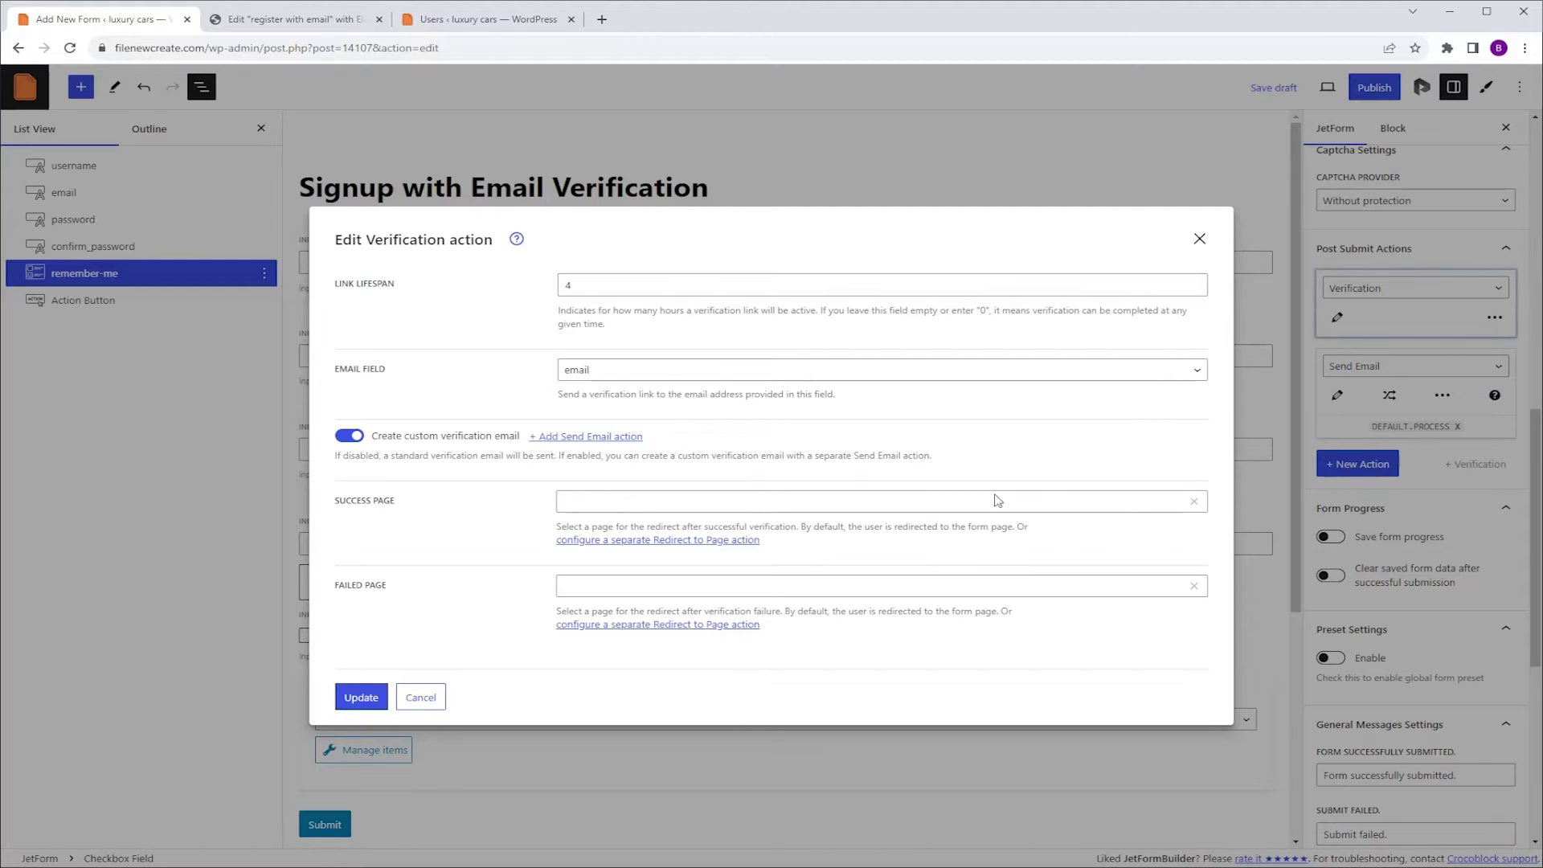
{"action": "left_click", "coordinate": [936, 502]}
{"action": "scroll", "coordinate": [855, 530], "scroll_direction": "down", "scroll_amount": 2}
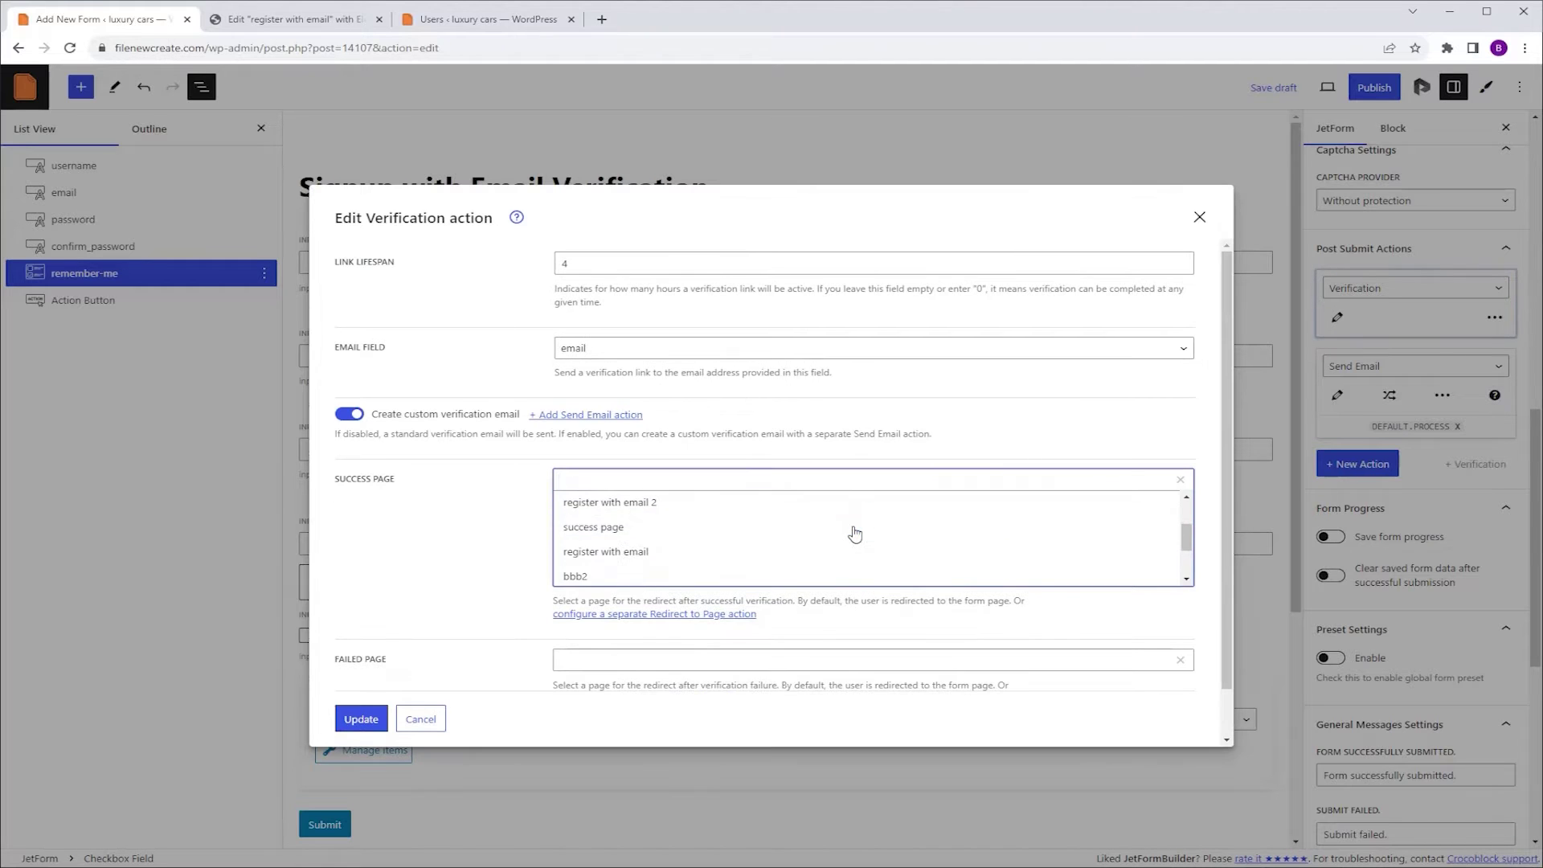
{"action": "left_click", "coordinate": [746, 532]}
{"action": "left_click", "coordinate": [762, 569]}
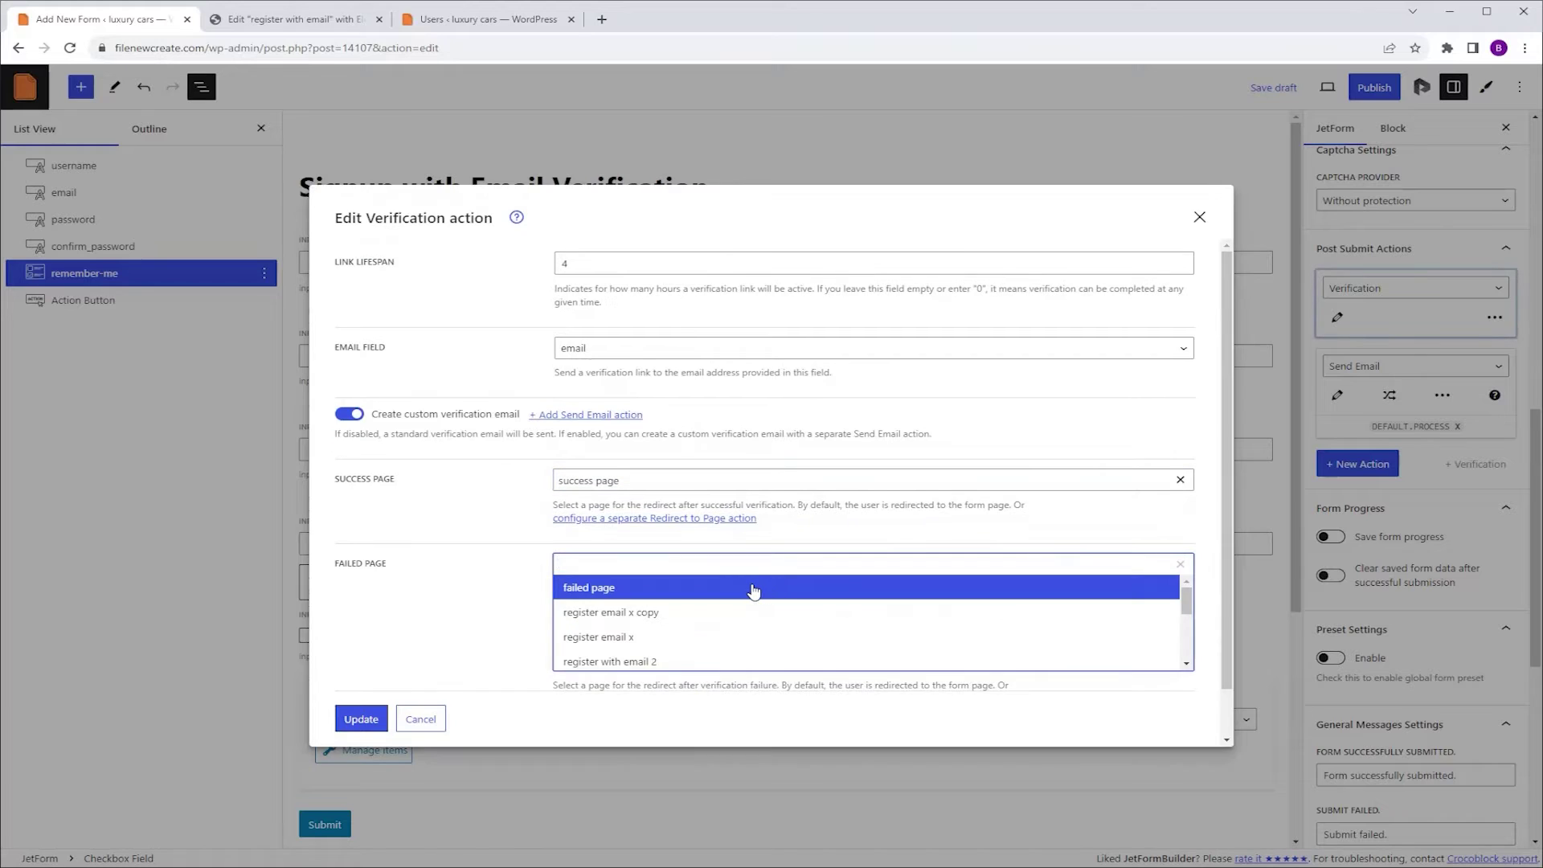
{"action": "left_click", "coordinate": [753, 589]}
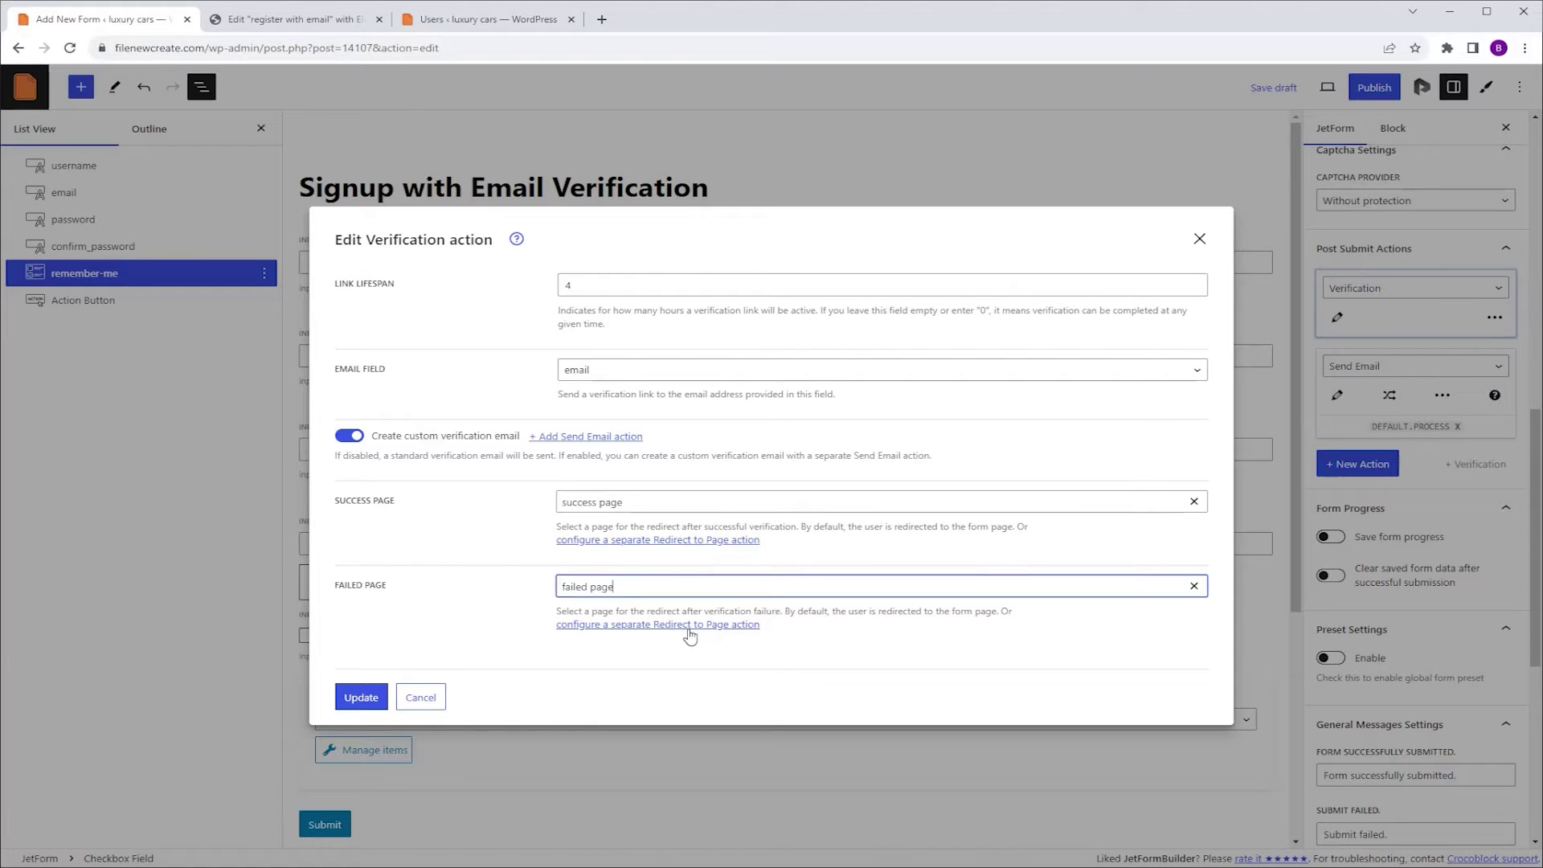
{"action": "left_click", "coordinate": [359, 696]}
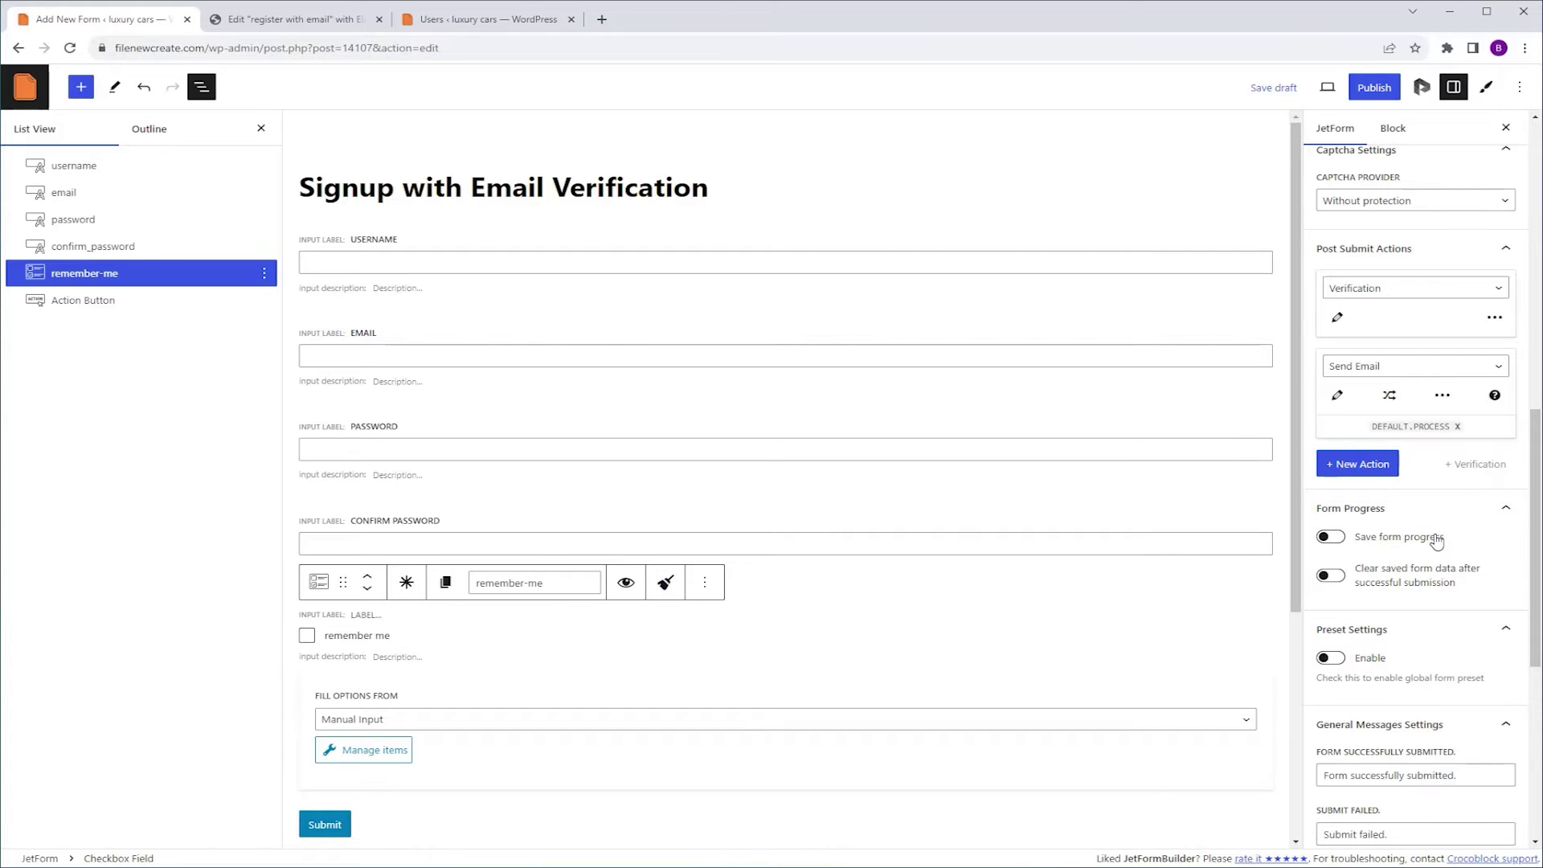
Add a Register User post-submit action to the form.
{"action": "left_click", "coordinate": [1358, 467]}
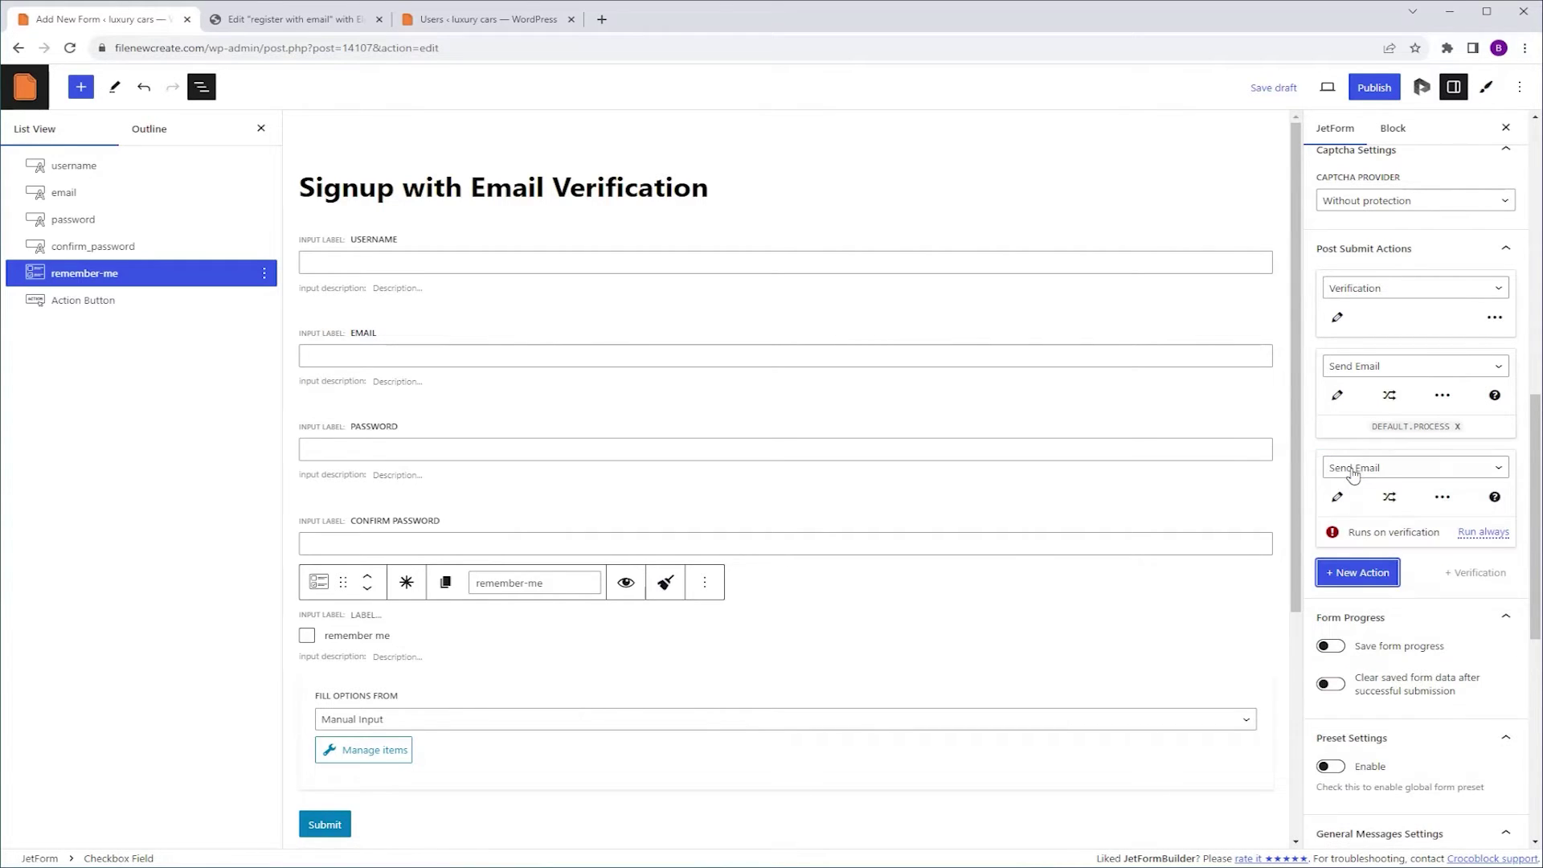
{"action": "left_click", "coordinate": [1392, 473]}
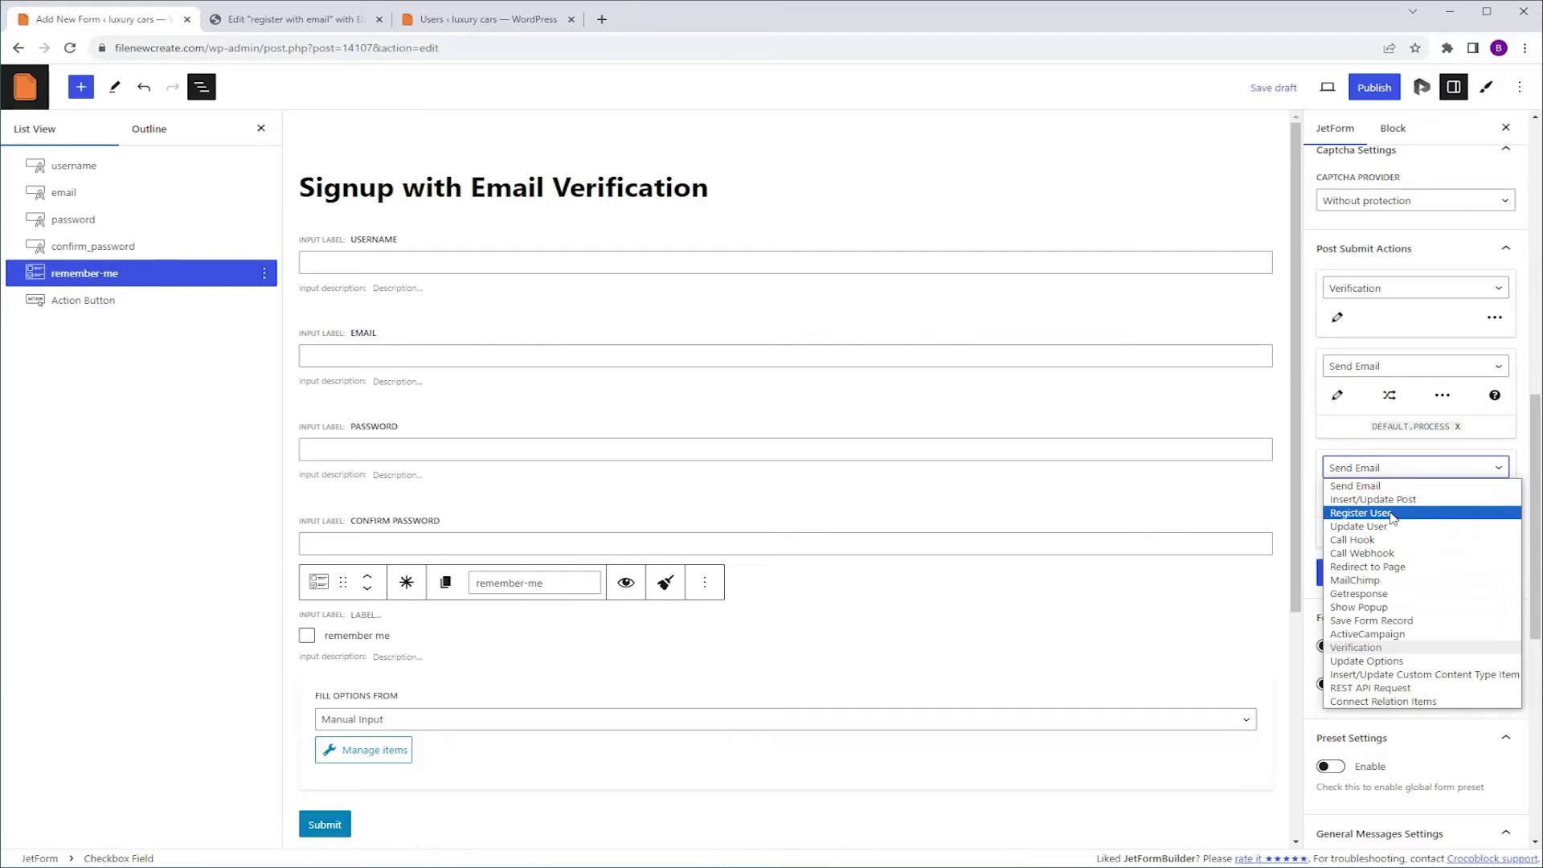
{"action": "left_click", "coordinate": [1393, 514]}
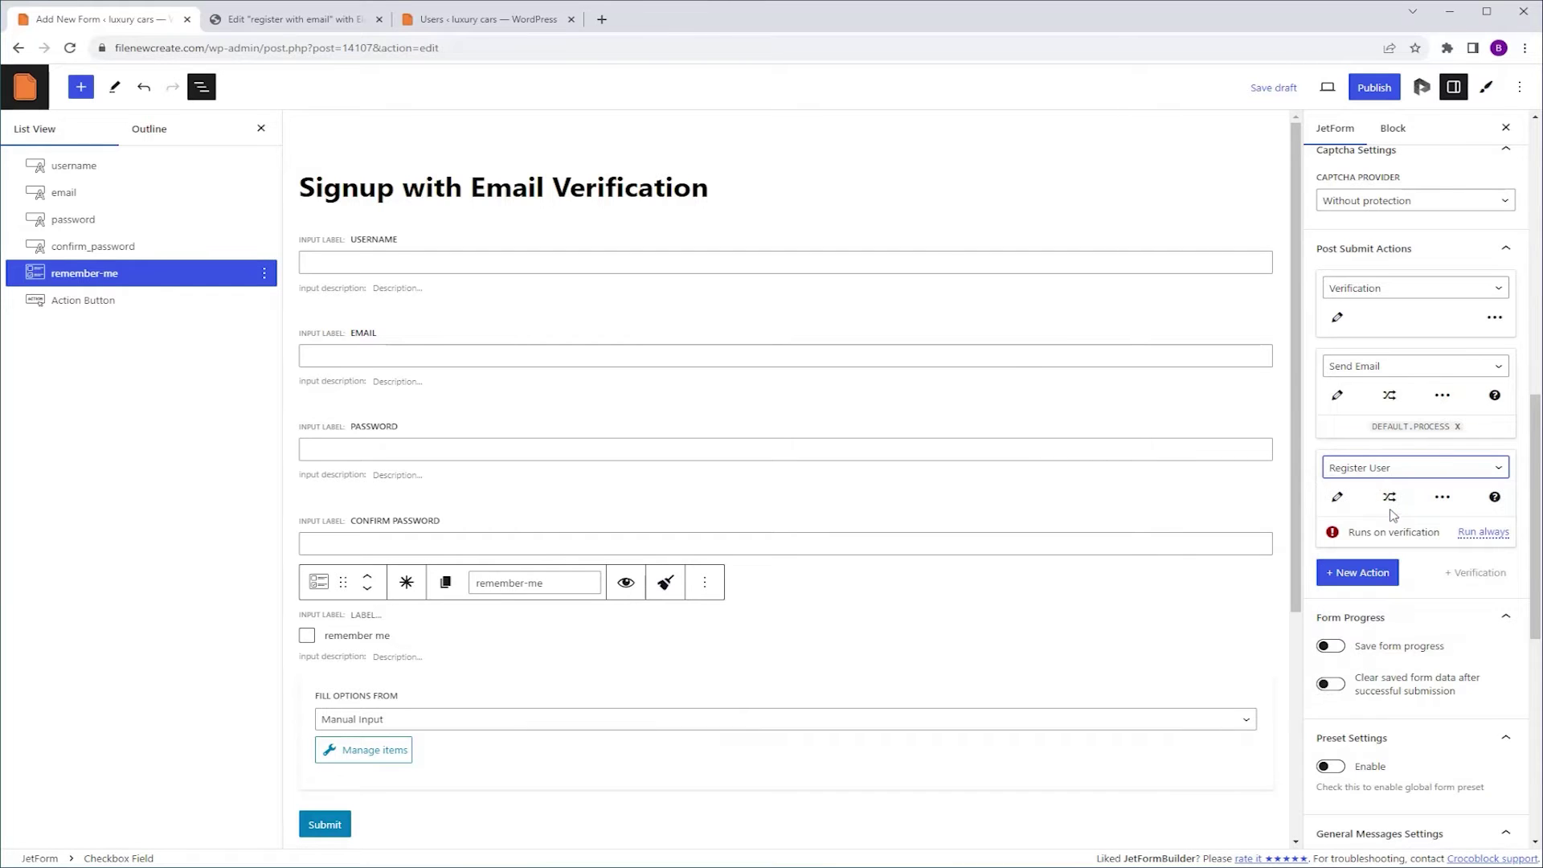
Map Register User's User Login, Email, Password and Confirm Password to the Username, email, password and confirm password form fields.
{"action": "left_click", "coordinate": [1336, 498]}
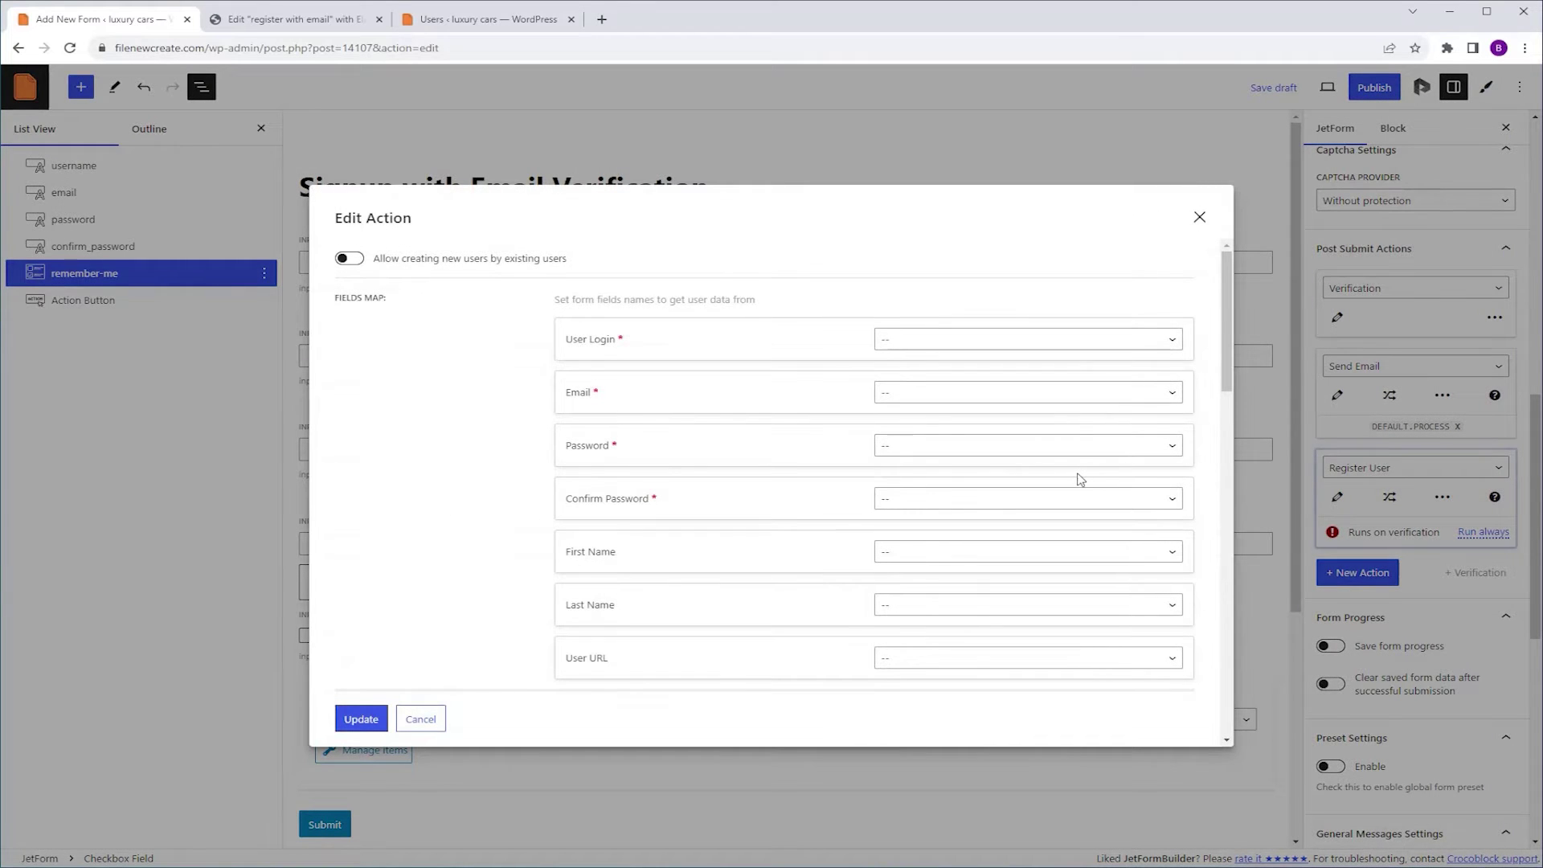
{"action": "left_click", "coordinate": [940, 348]}
{"action": "left_click", "coordinate": [942, 371]}
{"action": "left_click", "coordinate": [967, 394]}
{"action": "left_click", "coordinate": [970, 439]}
{"action": "left_click", "coordinate": [969, 443]}
{"action": "left_click", "coordinate": [968, 504]}
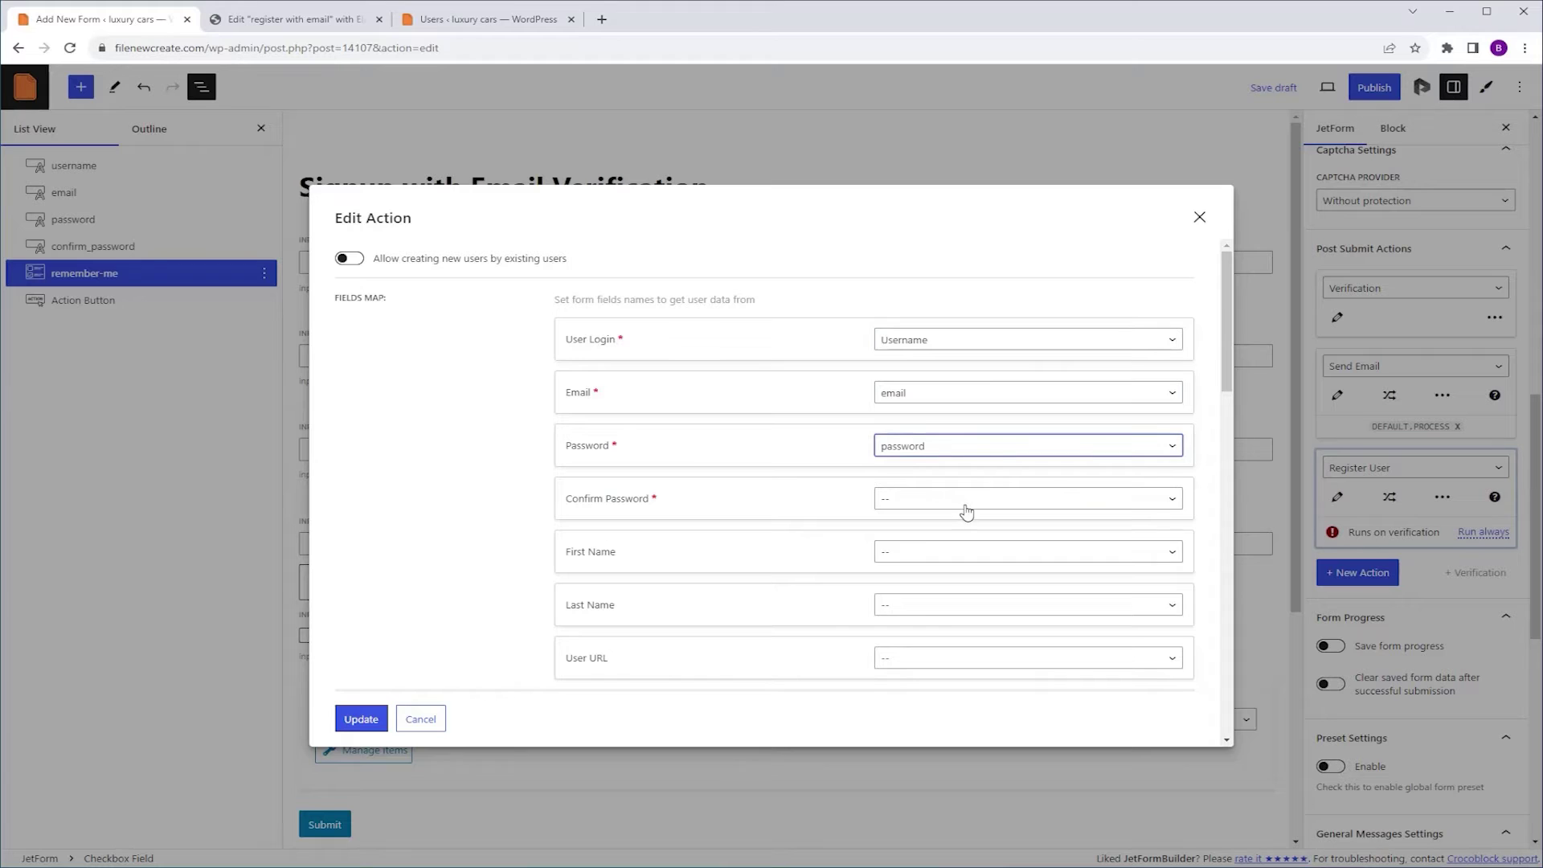
{"action": "left_click", "coordinate": [966, 499]}
{"action": "left_click", "coordinate": [960, 571]}
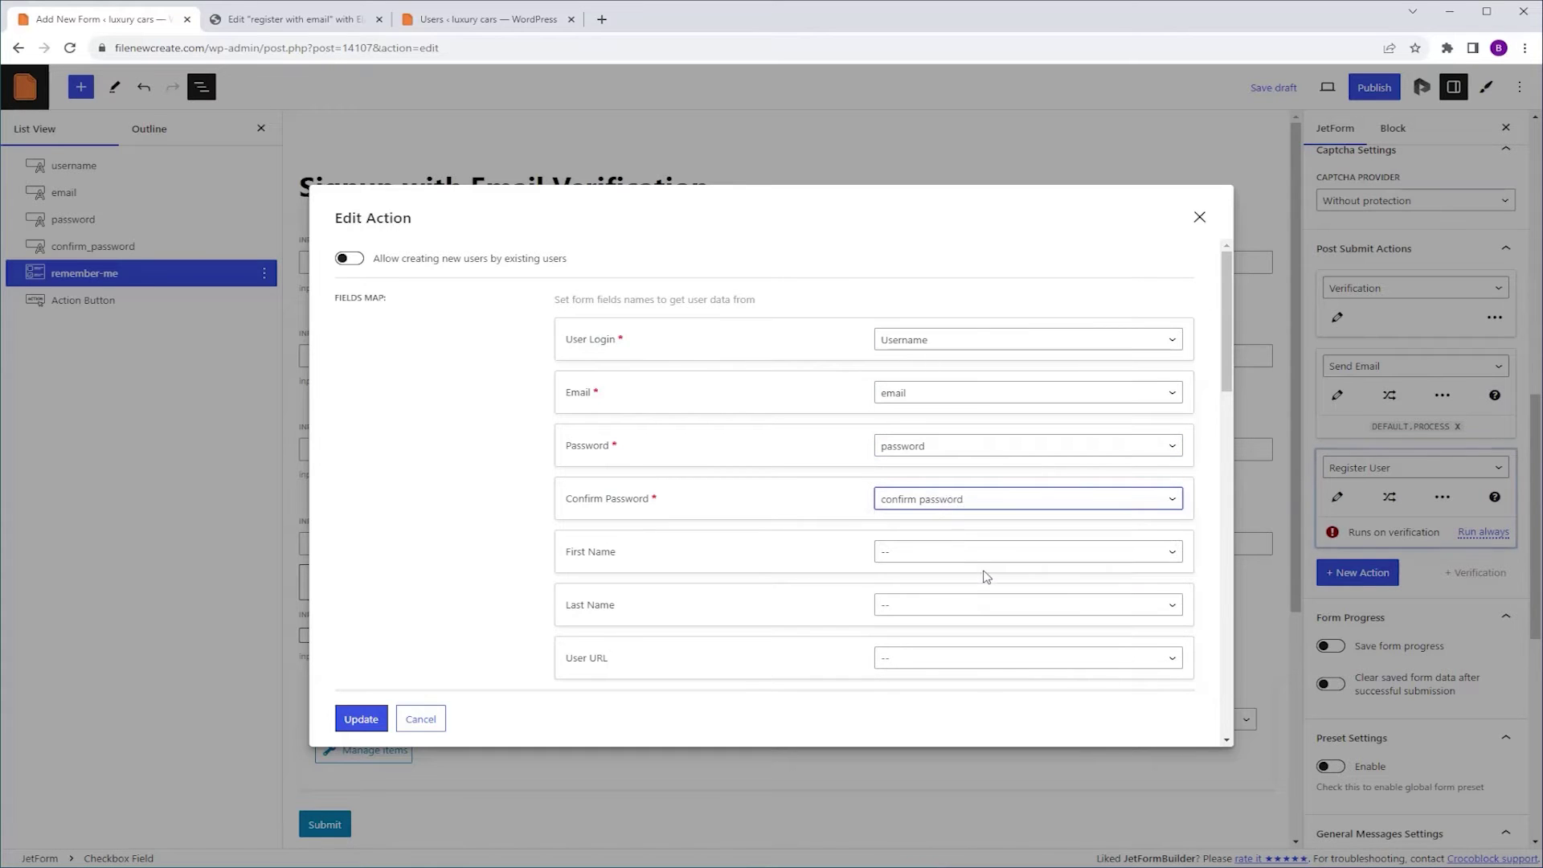
Choose a user role for new accounts in the Register User action.
{"action": "scroll", "coordinate": [947, 499], "scroll_direction": "down", "scroll_amount": 3}
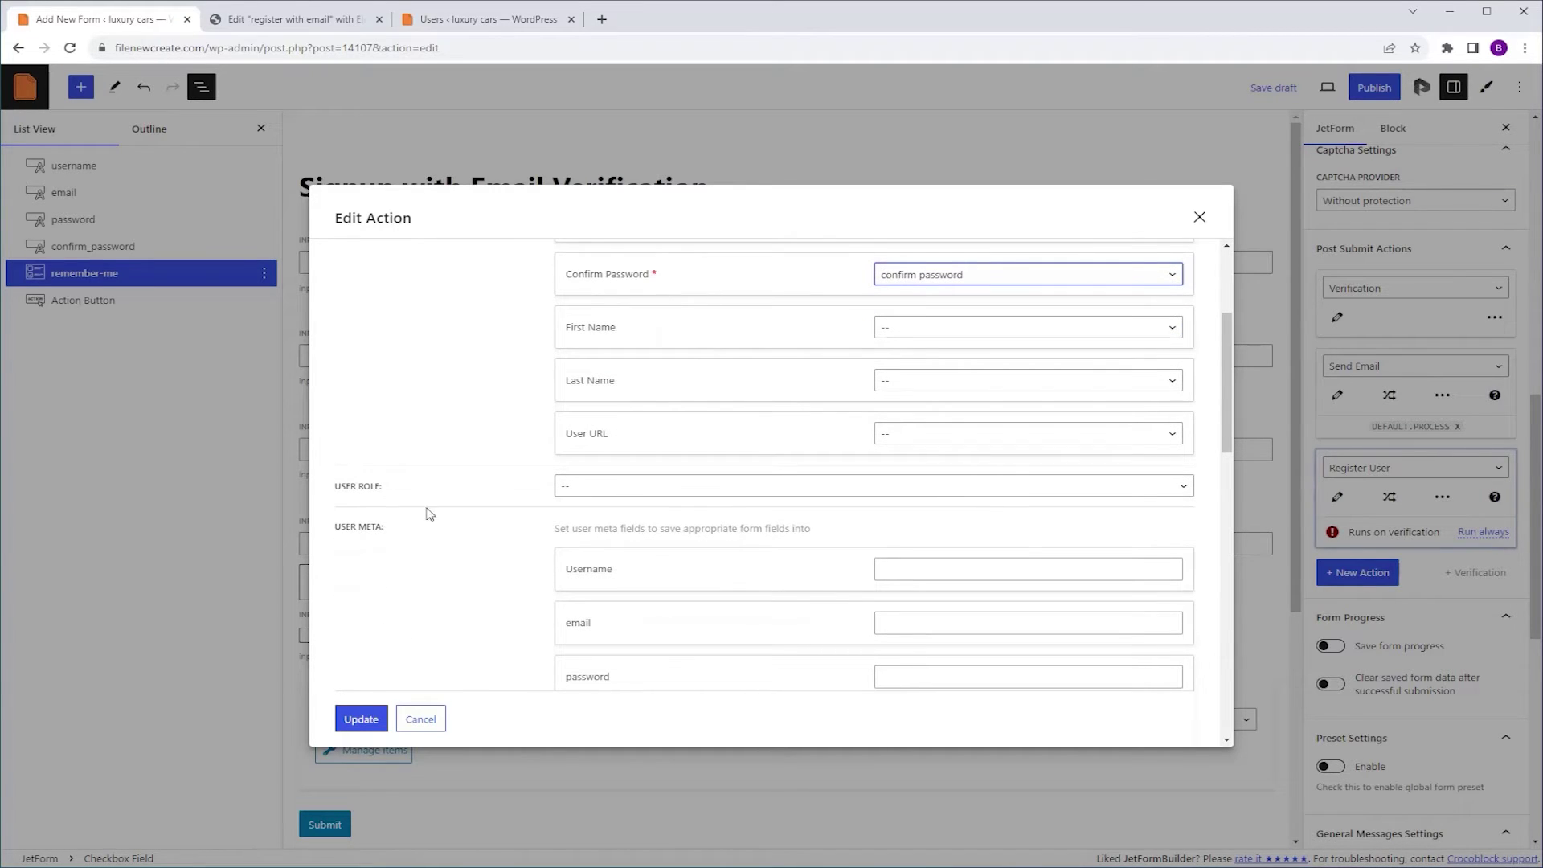
{"action": "left_click", "coordinate": [600, 488]}
{"action": "left_click", "coordinate": [633, 562]}
Enable logging in users after registration, use remember-me as the "Remember me" field, and update the Register User action.
{"action": "scroll", "coordinate": [651, 535], "scroll_direction": "down", "scroll_amount": 6}
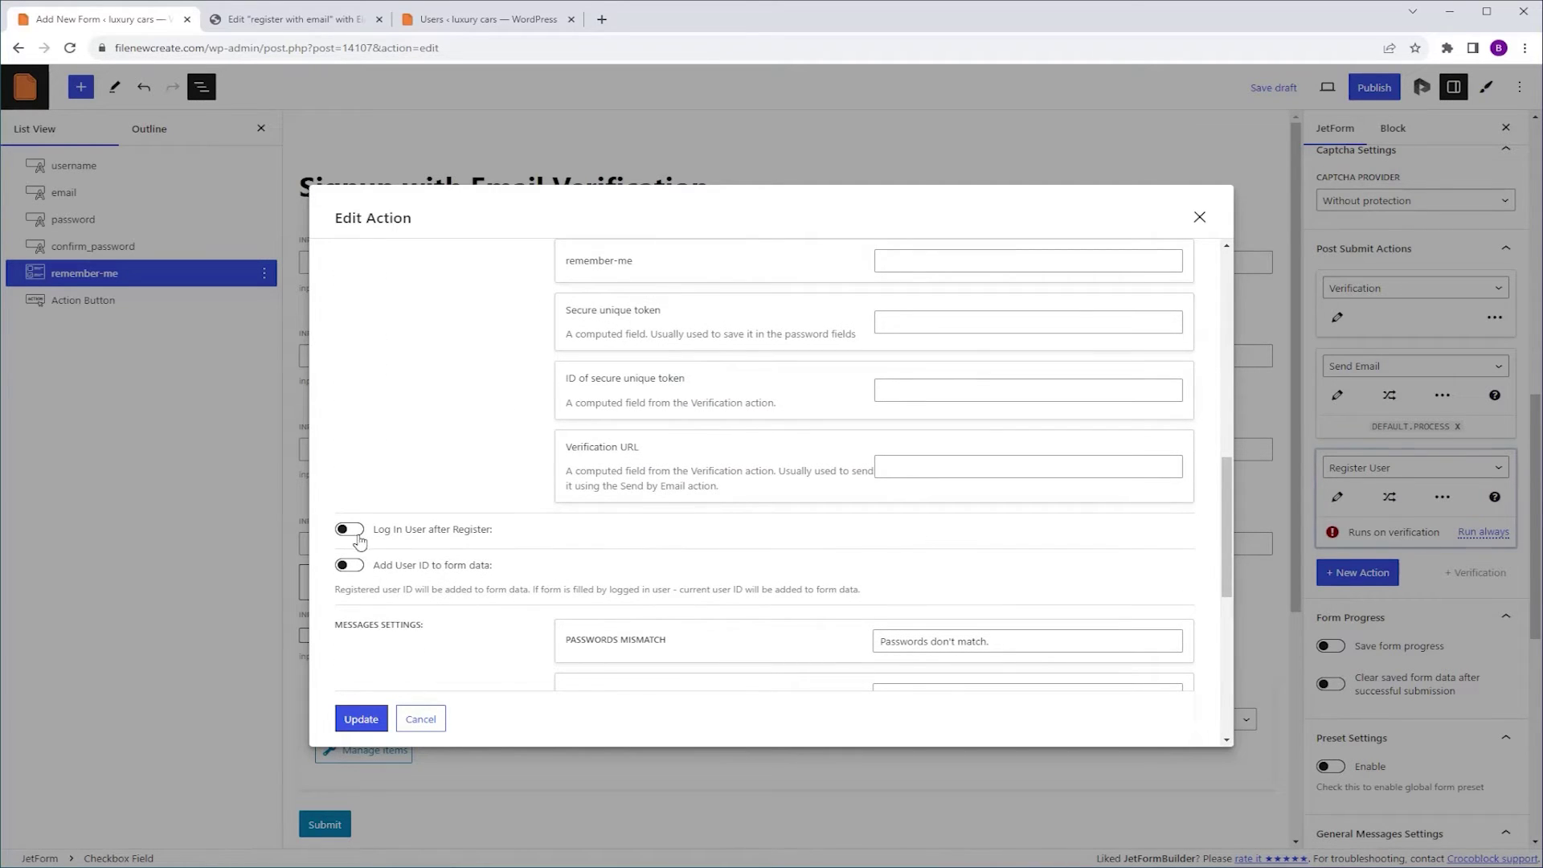
{"action": "left_click", "coordinate": [350, 529]}
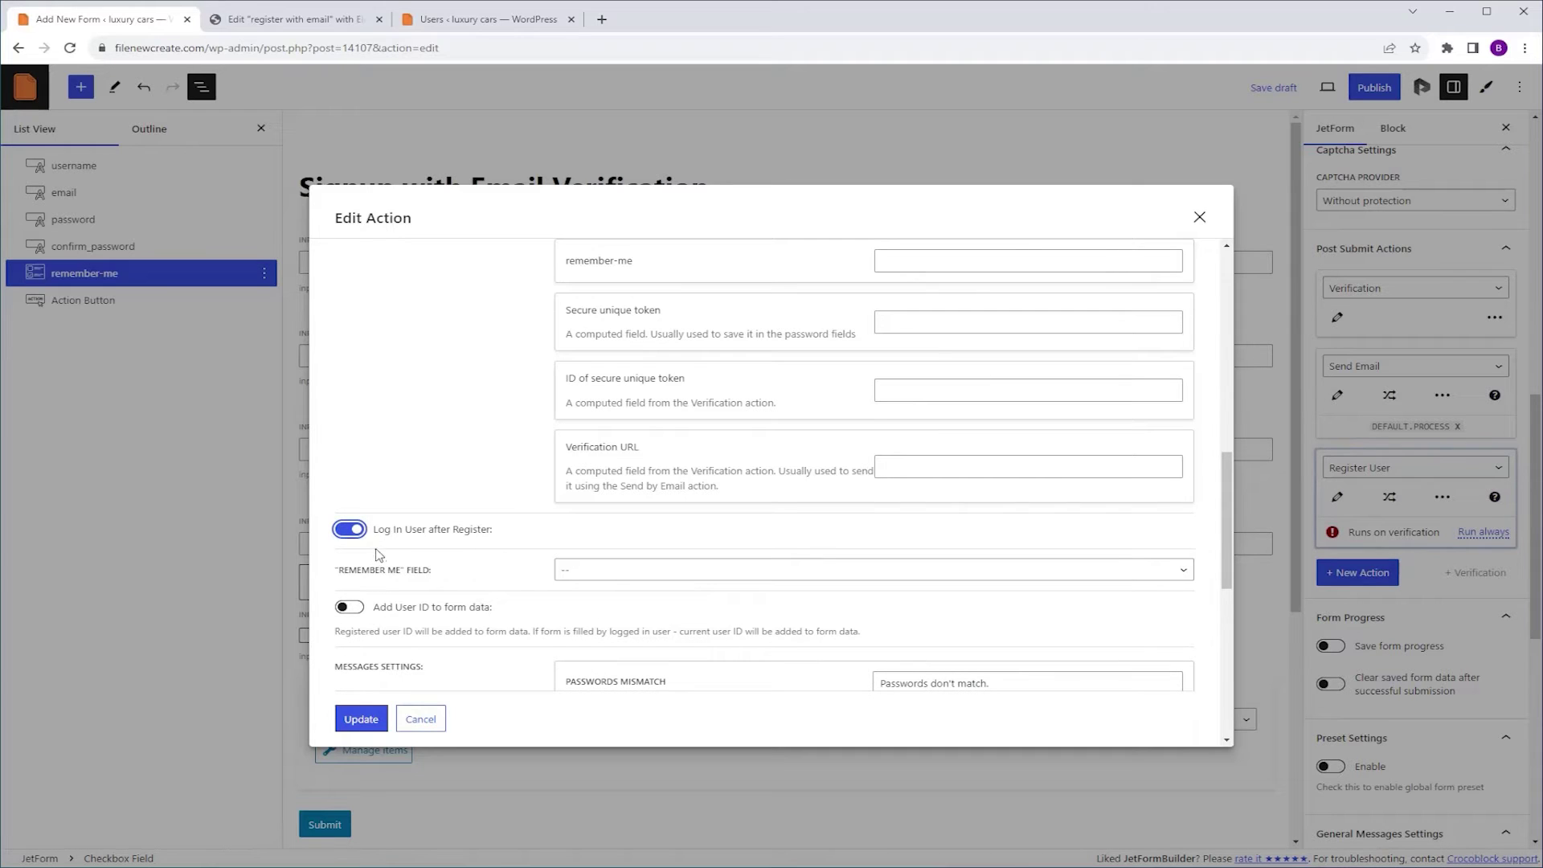
{"action": "left_click", "coordinate": [704, 570]}
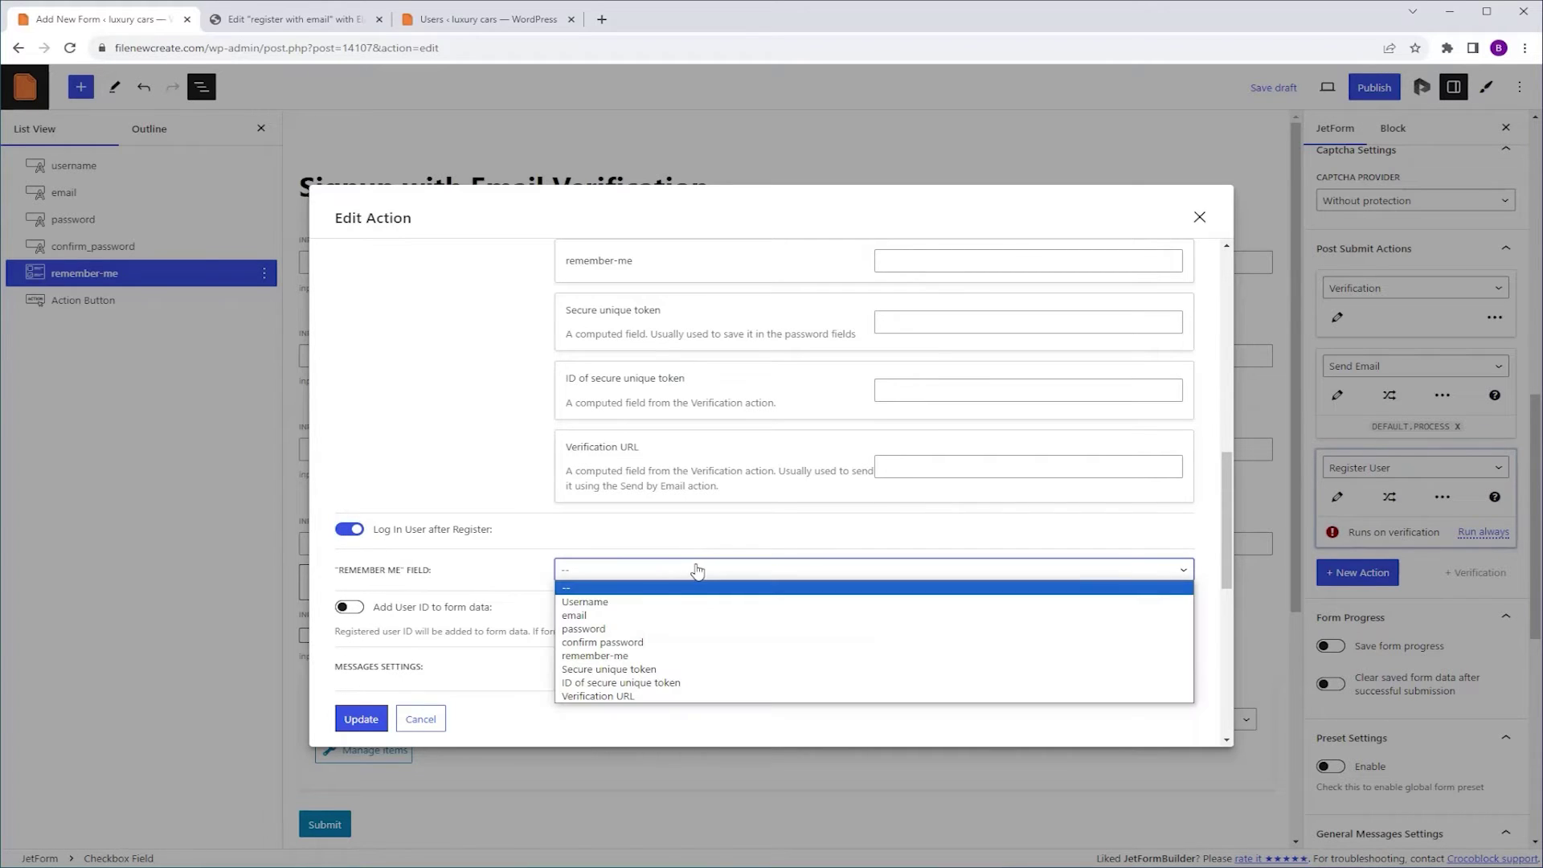
{"action": "left_click", "coordinate": [662, 655]}
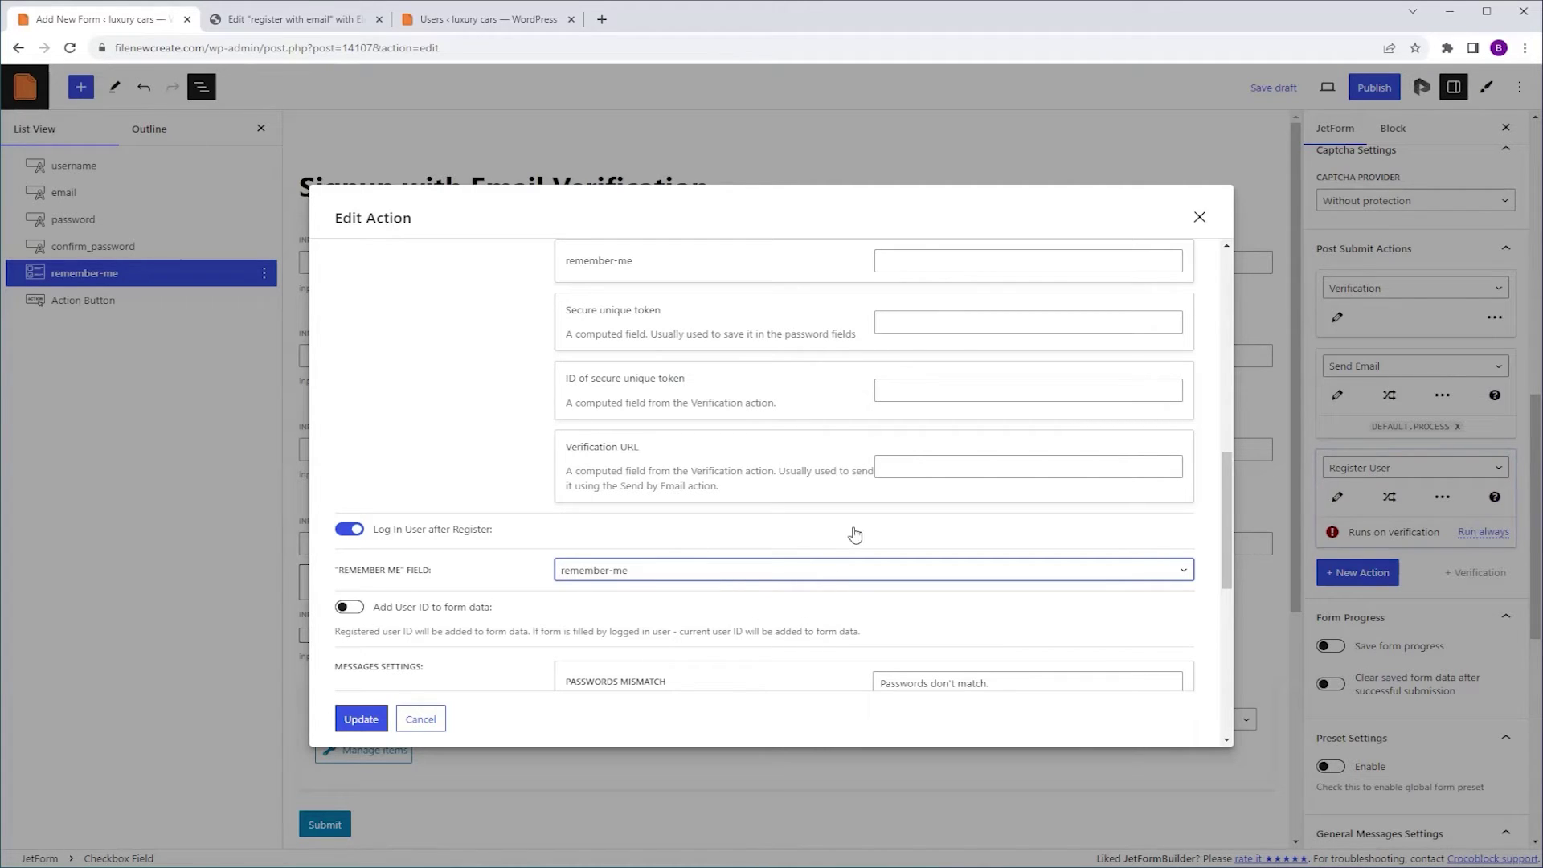
{"action": "left_click", "coordinate": [370, 717]}
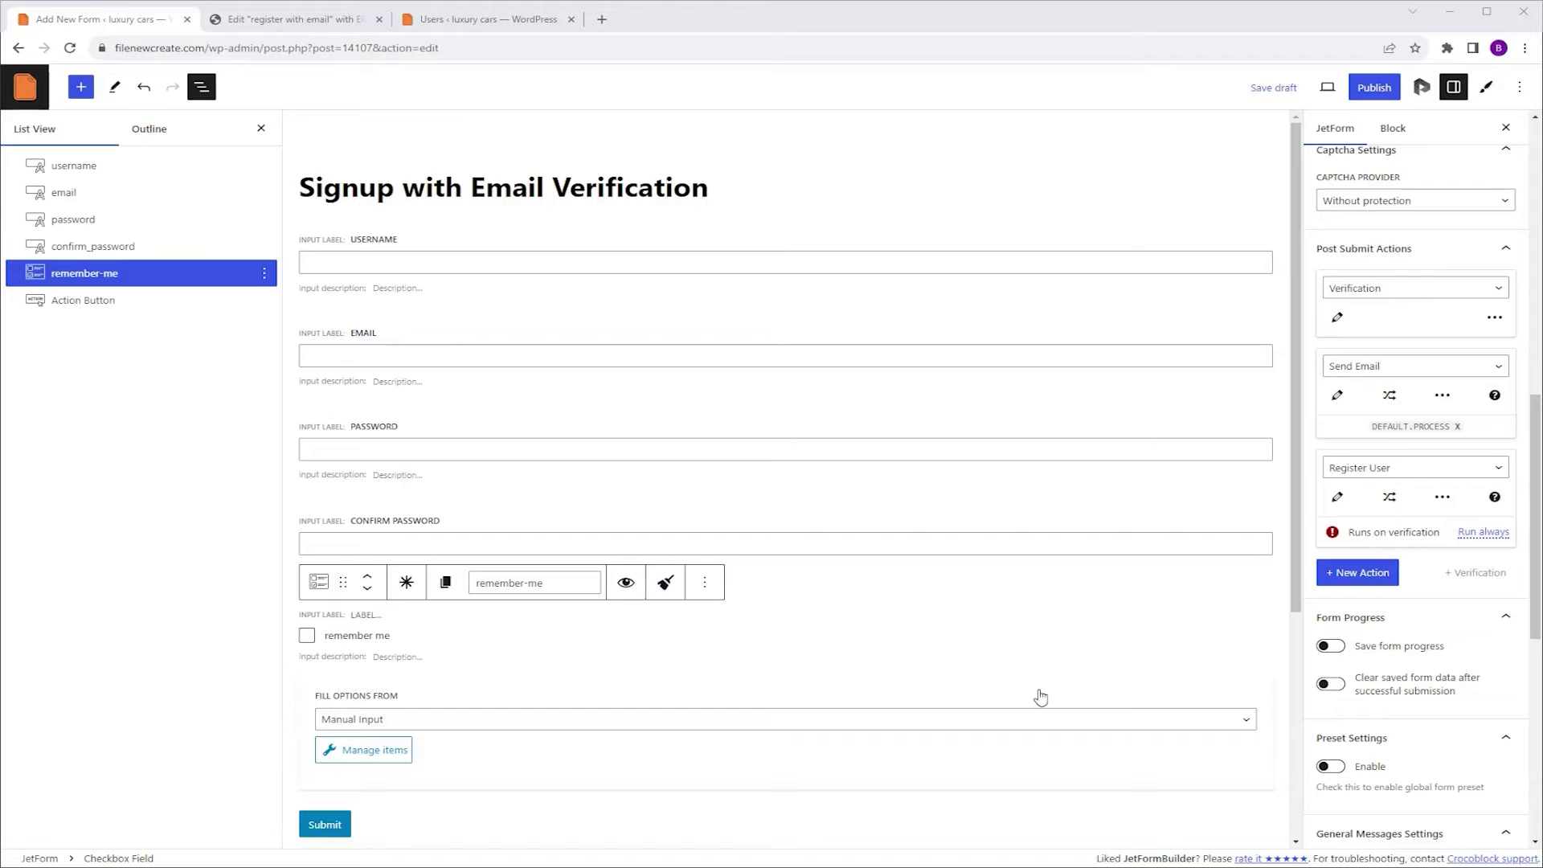
Add a second Send Email action addressed to the email from the submitted form field, taken from the email field.
{"action": "left_click", "coordinate": [1349, 574]}
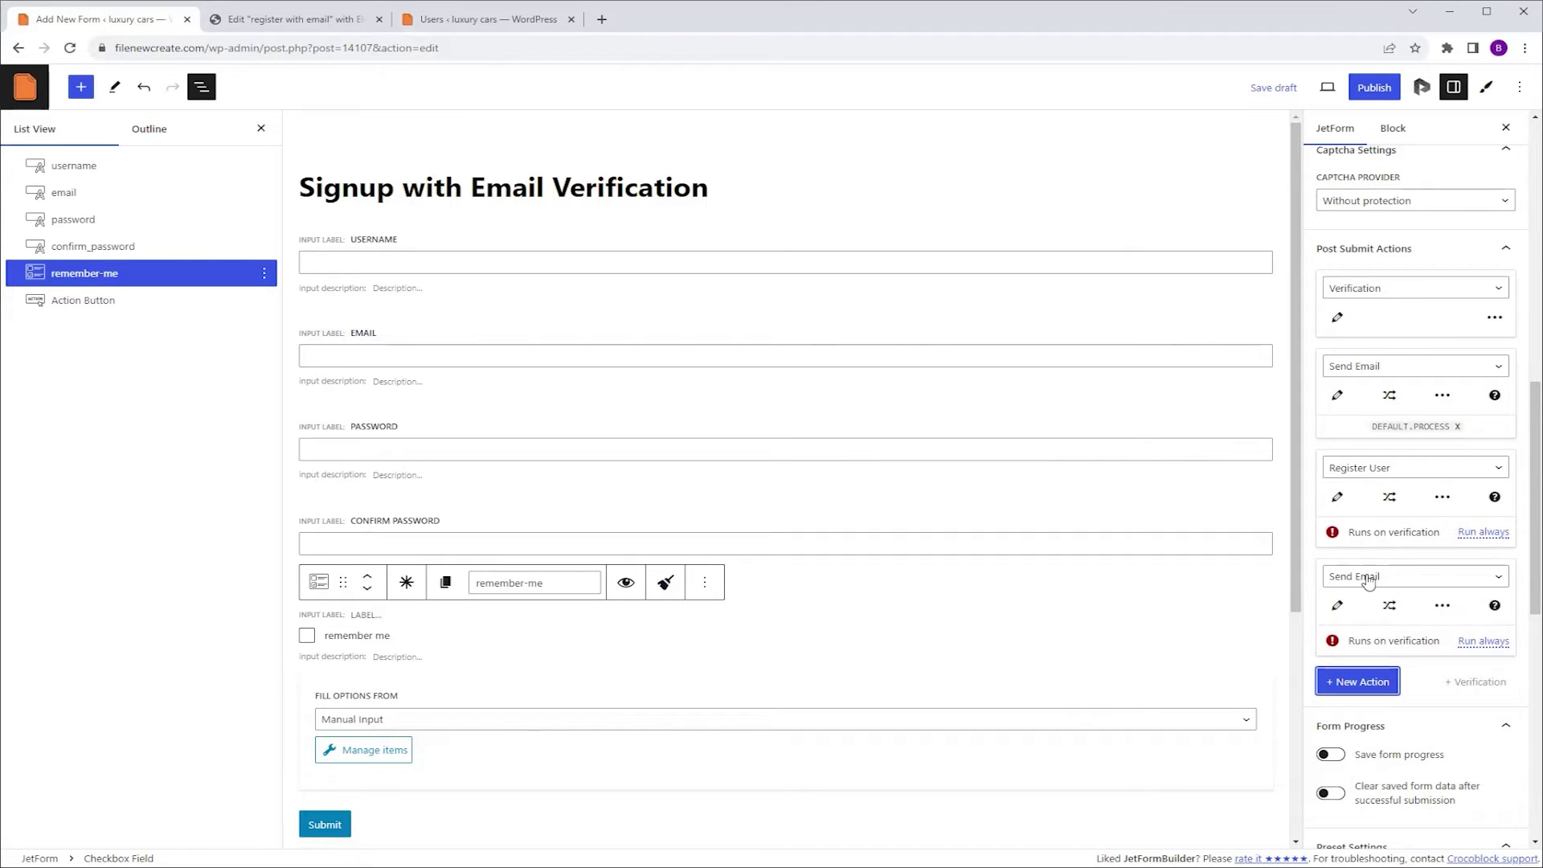
{"action": "left_click", "coordinate": [1337, 608]}
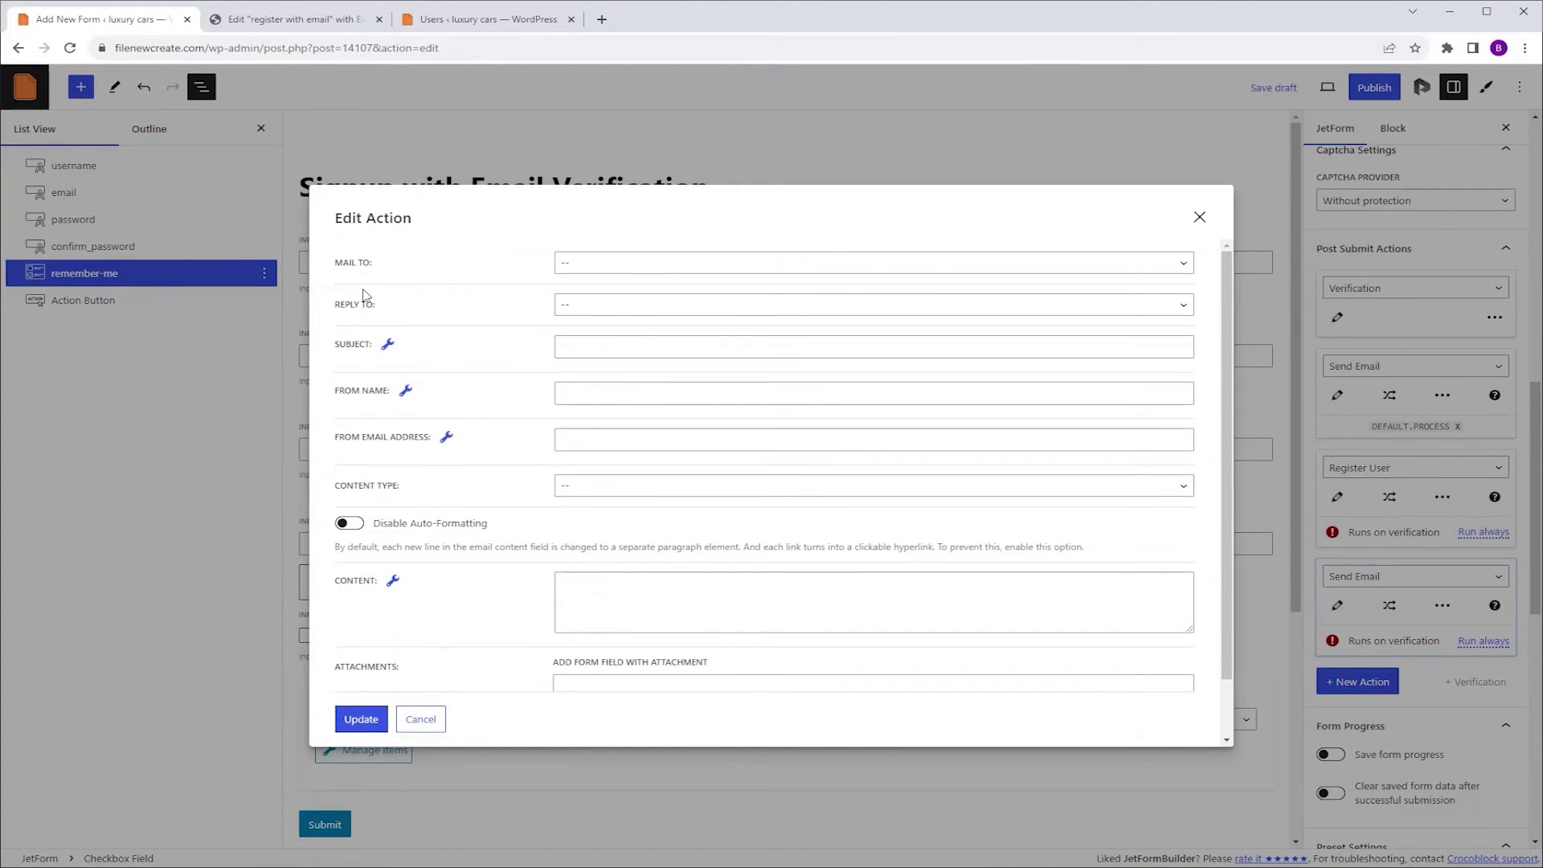
{"action": "left_click", "coordinate": [760, 268]}
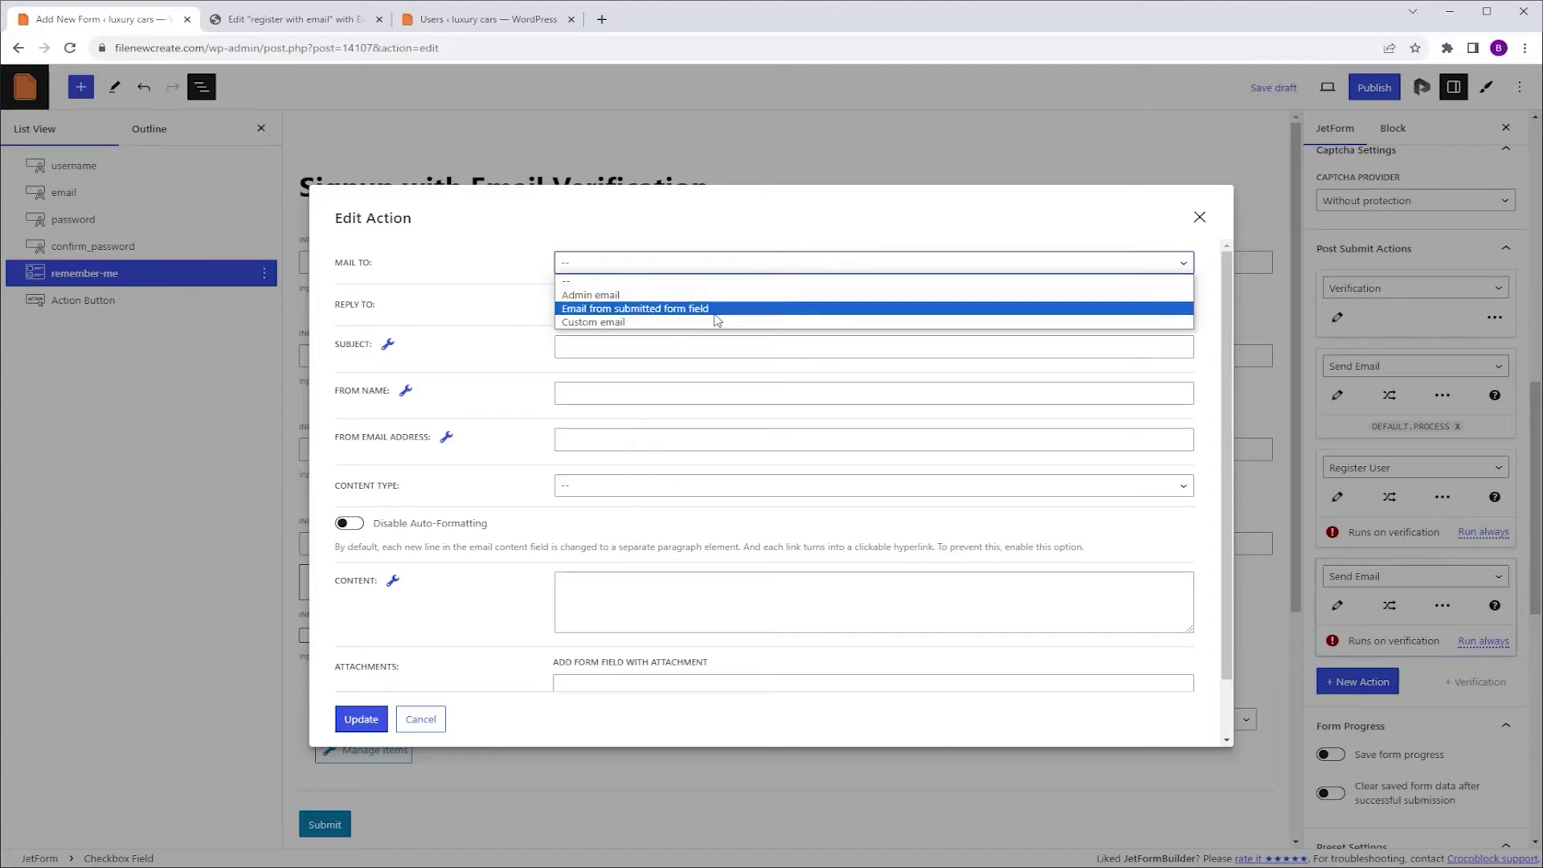
{"action": "left_click", "coordinate": [711, 312]}
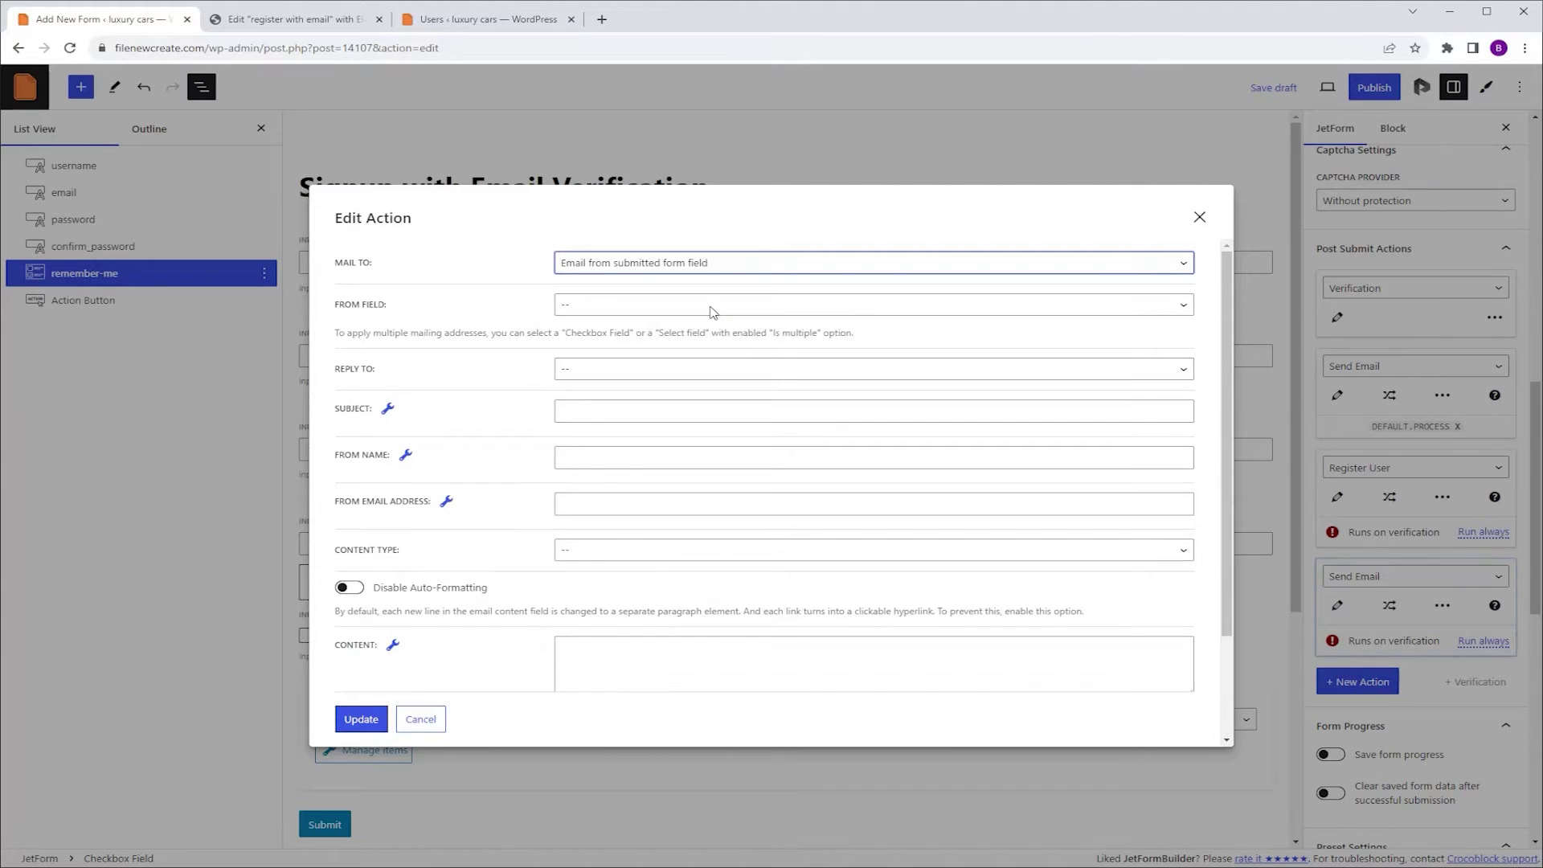
{"action": "left_click", "coordinate": [706, 305]}
{"action": "left_click", "coordinate": [695, 360]}
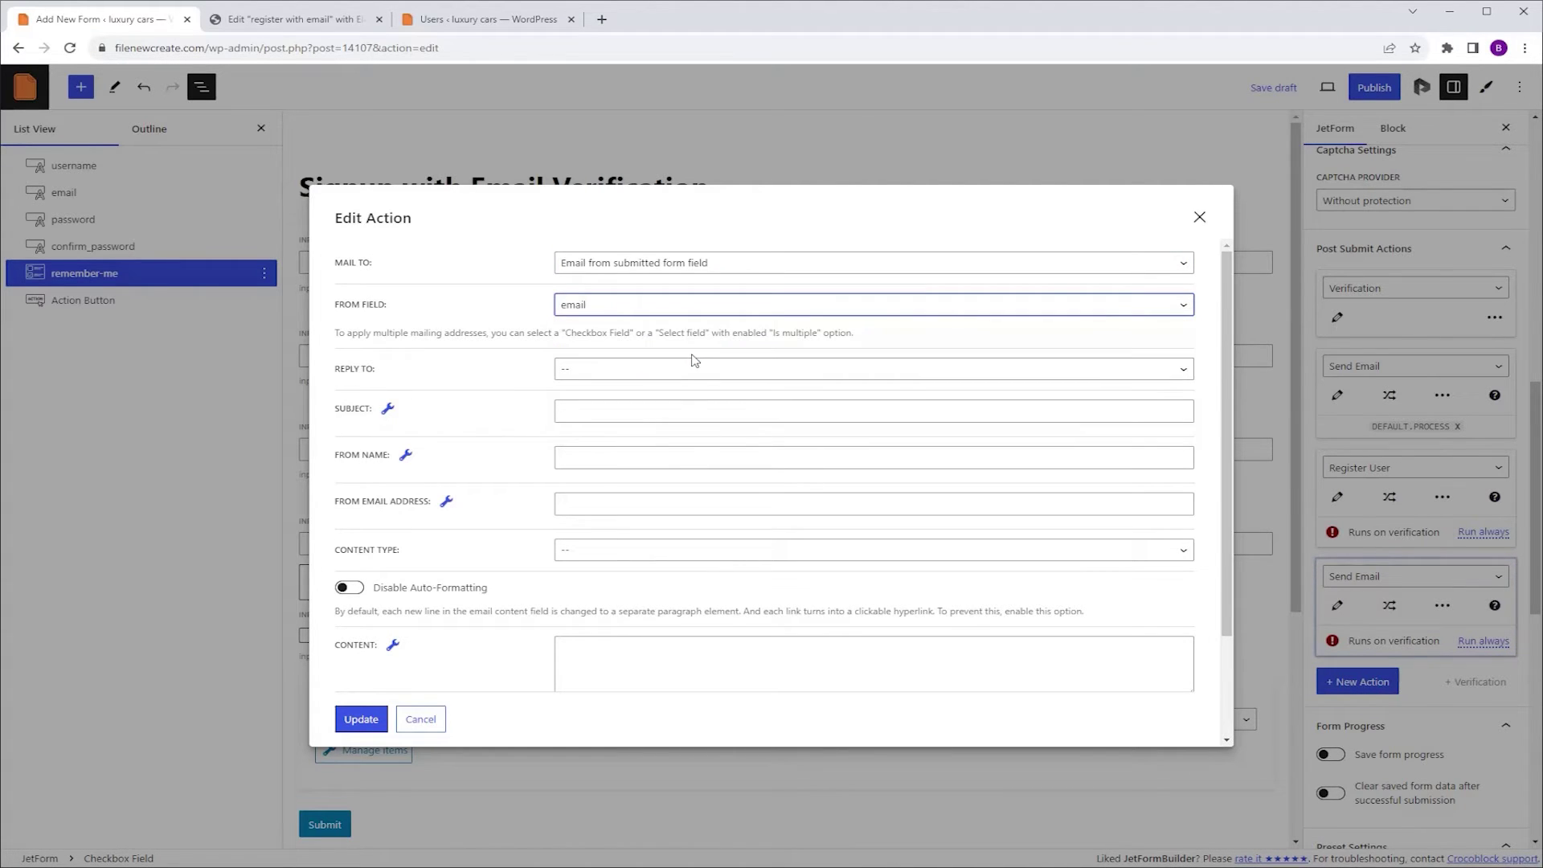
Give the second Send Email action the subject "Your Registration is Complete" and the content type HTML.
{"action": "left_click", "coordinate": [677, 410]}
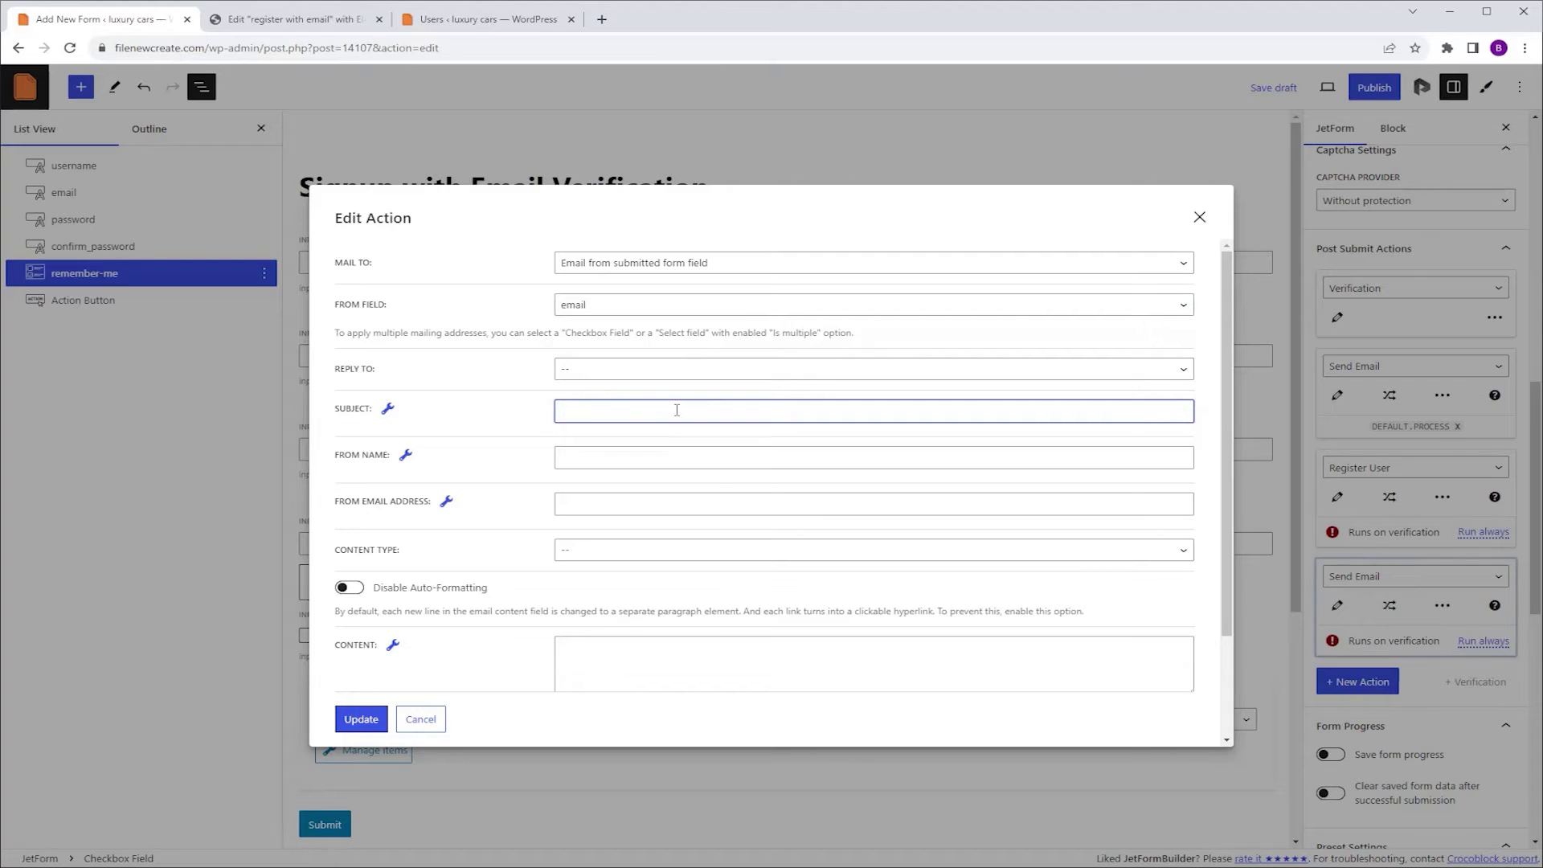
{"action": "type", "text": "Your Registration is Complete"}
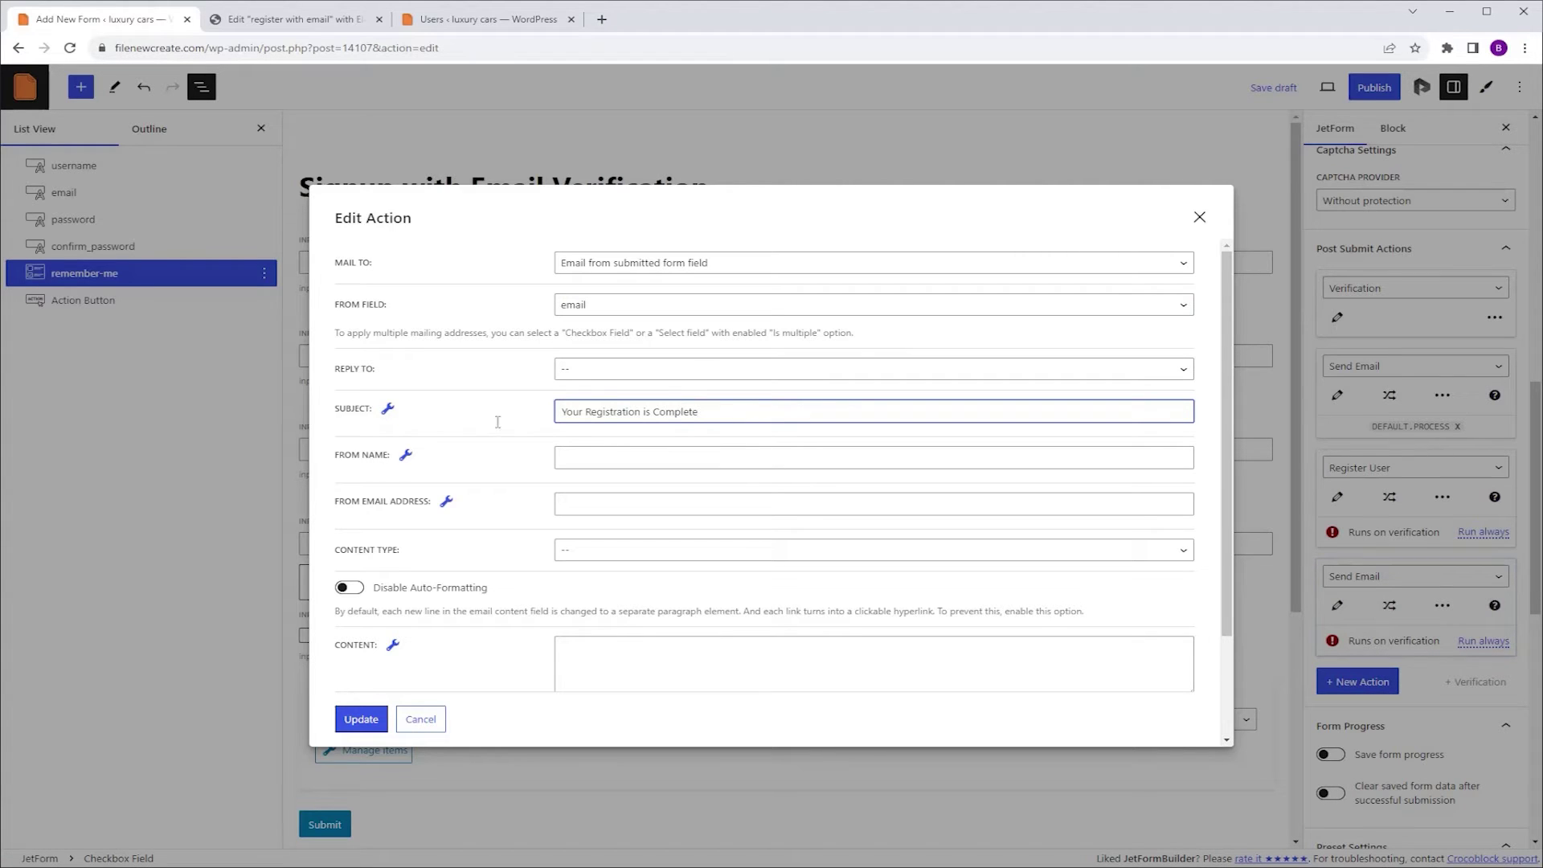
{"action": "left_click", "coordinate": [648, 551]}
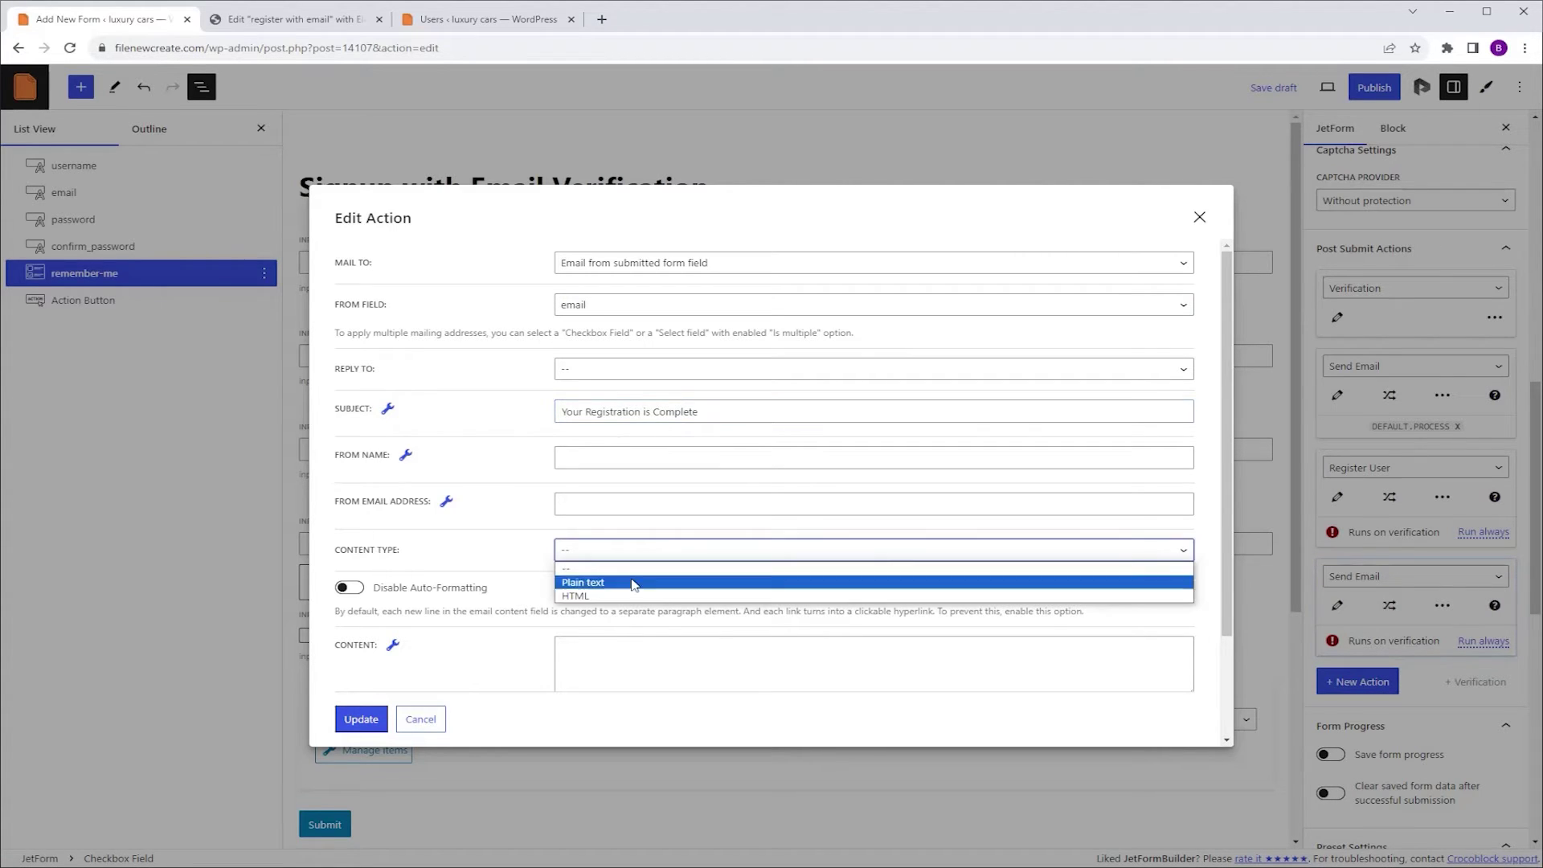
{"action": "left_click", "coordinate": [612, 596]}
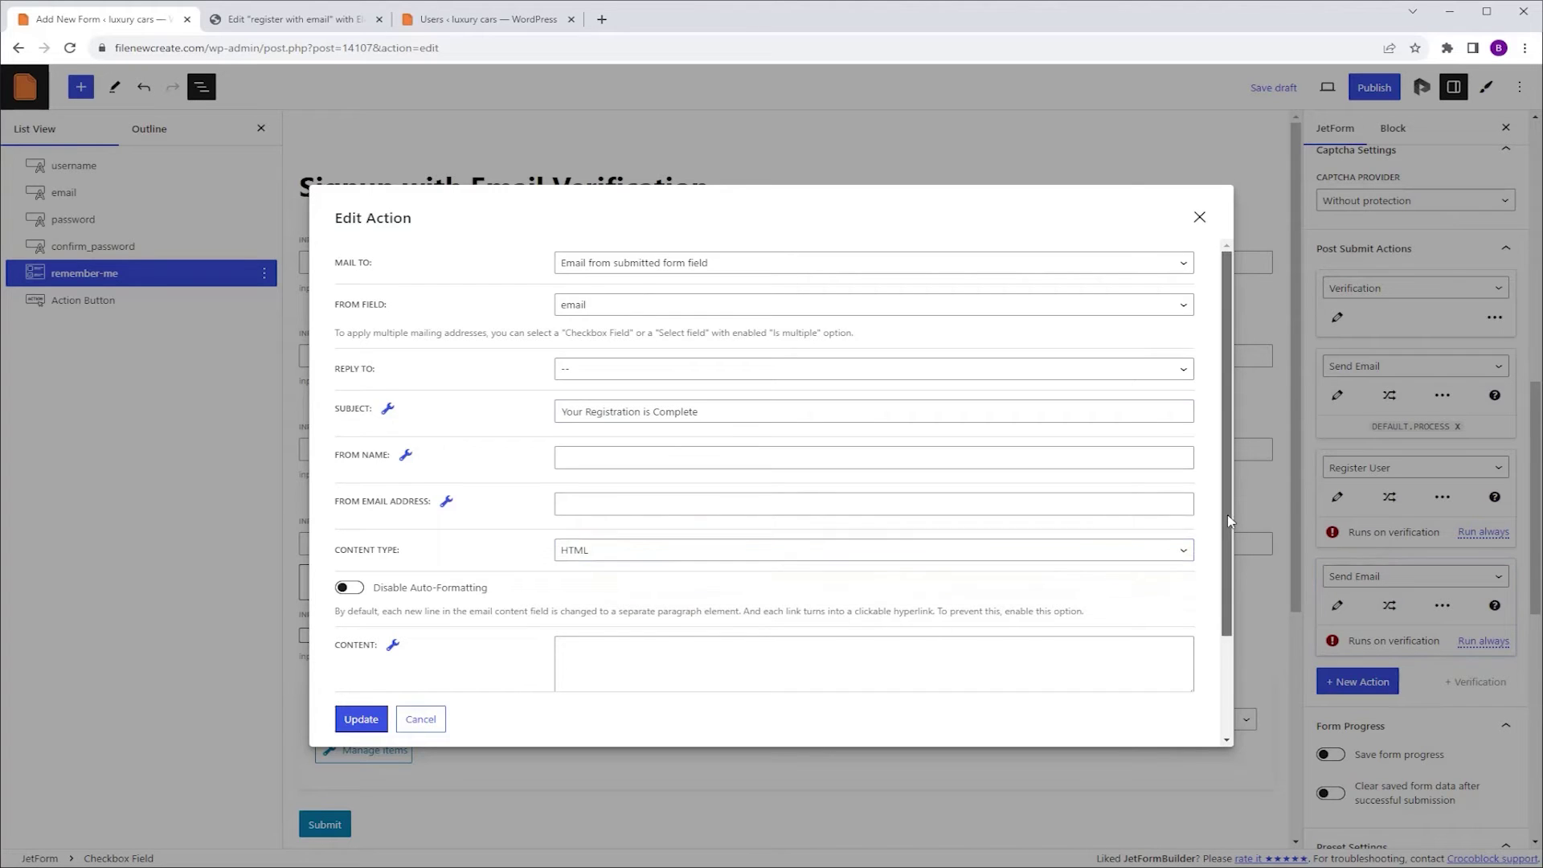
Paste the registration-complete message into the second Send Email action's content and enlarge the content box to show the full text.
{"action": "scroll", "coordinate": [1228, 521], "scroll_direction": "down", "scroll_amount": 2}
{"action": "left_click", "coordinate": [602, 536]}
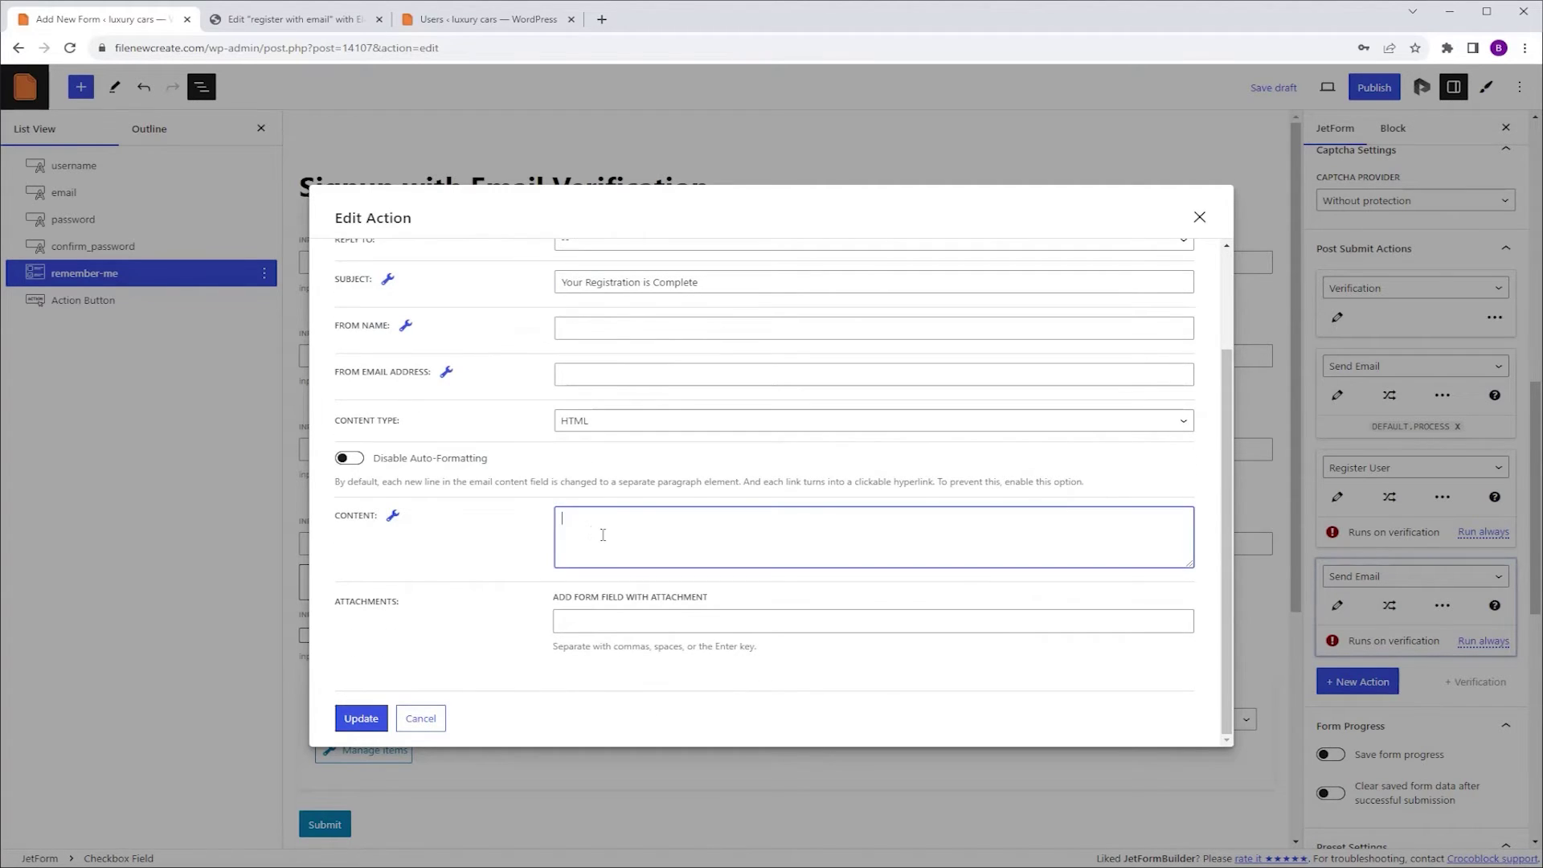
{"action": "key", "text": "ctrl+v"}
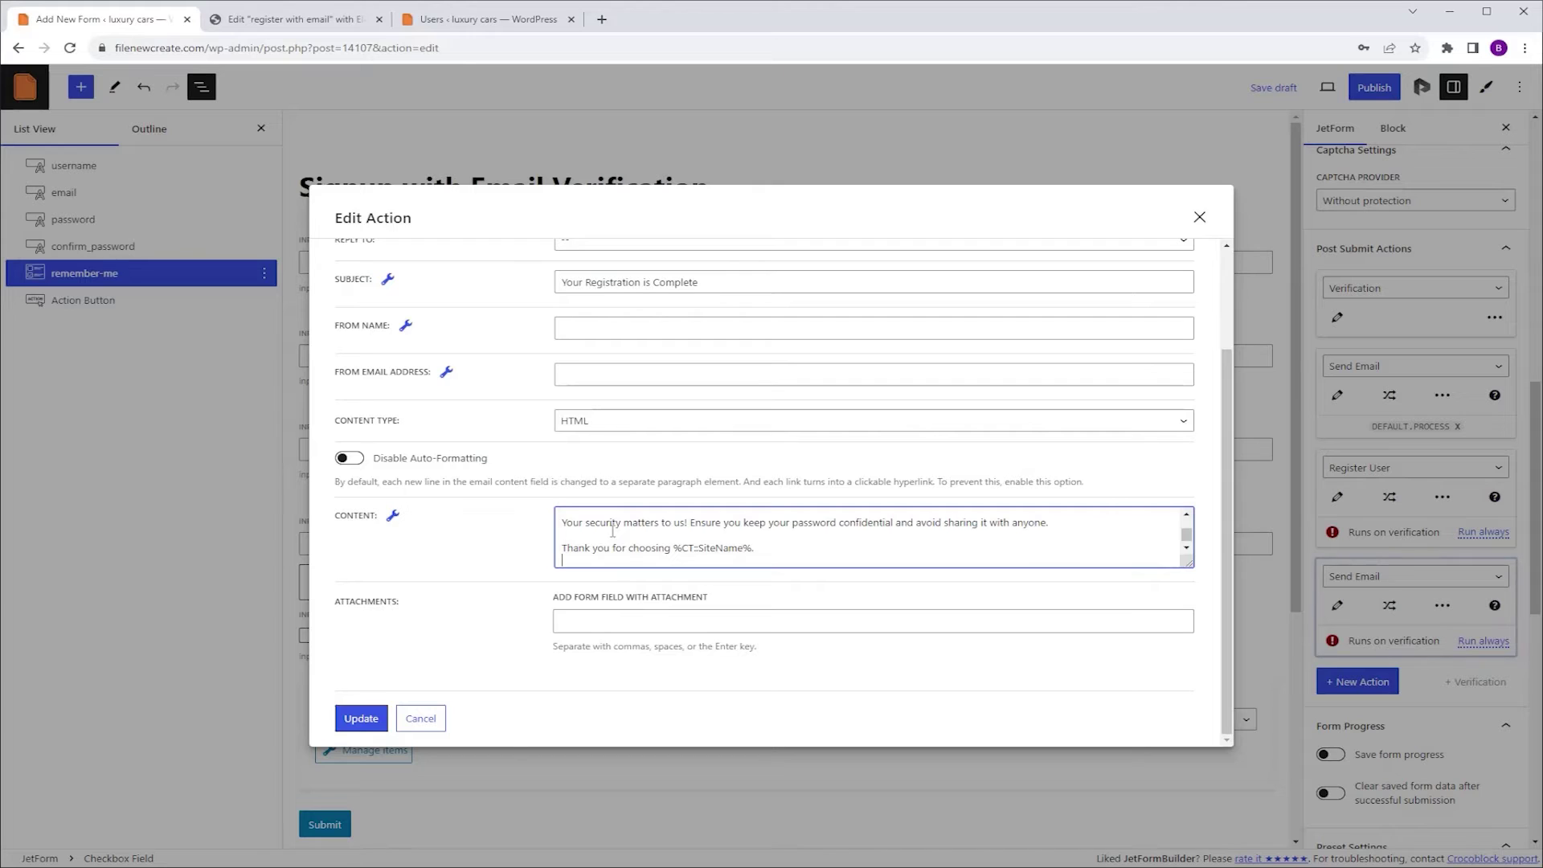
{"action": "left_click_drag", "start_coordinate": [1187, 564], "coordinate": [1189, 710]}
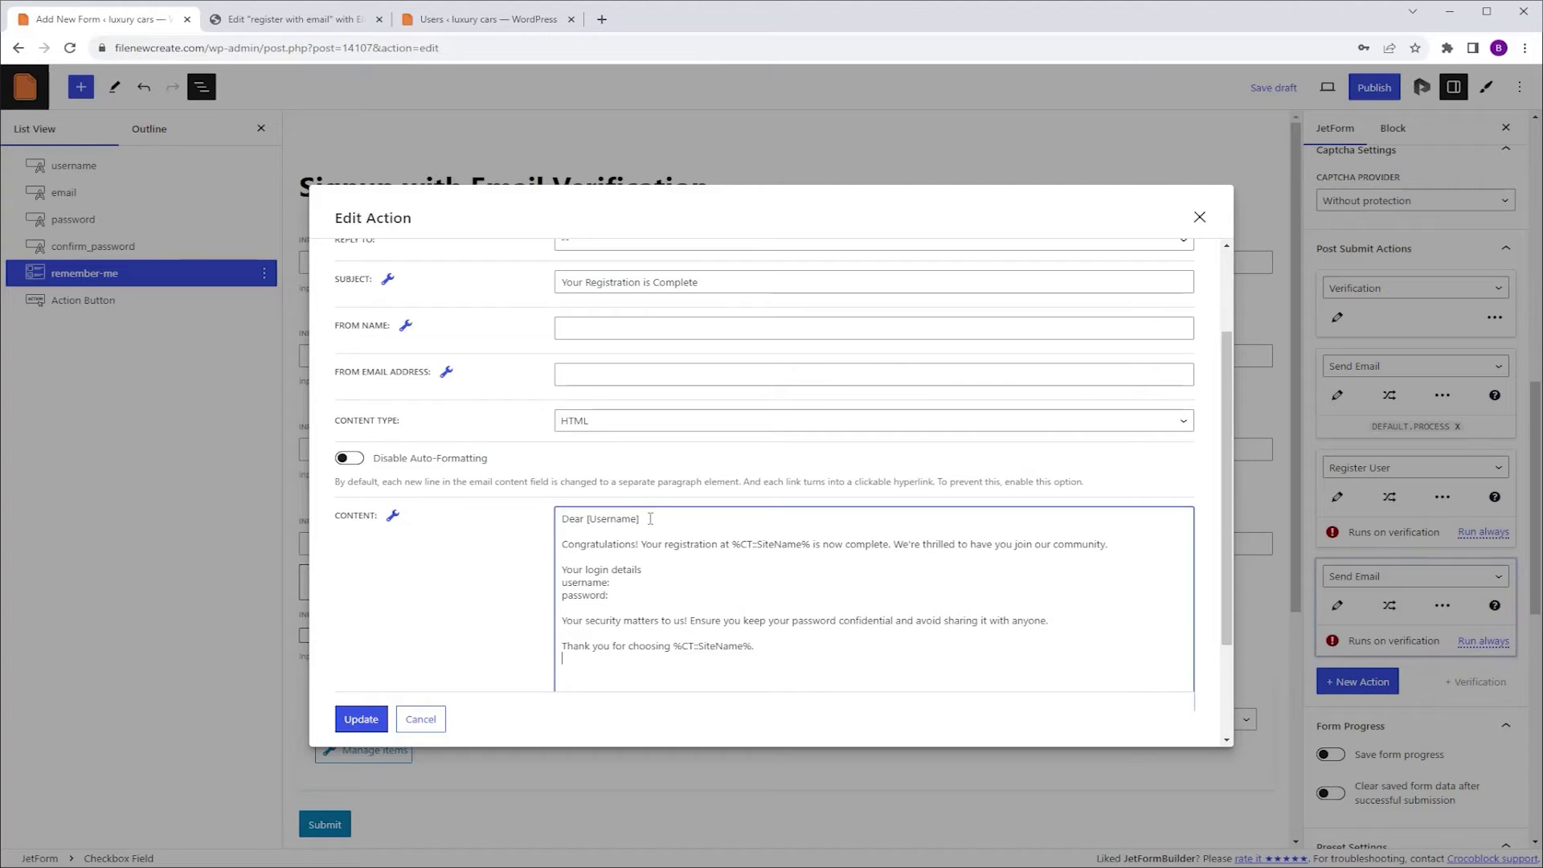
Replace the [Username] placeholder in the email greeting with %username% and add %username% after "username:" in the login details.
{"action": "left_click", "coordinate": [393, 518]}
{"action": "left_click_drag", "start_coordinate": [389, 579], "coordinate": [329, 583]}
{"action": "key", "text": "ctrl+c"}
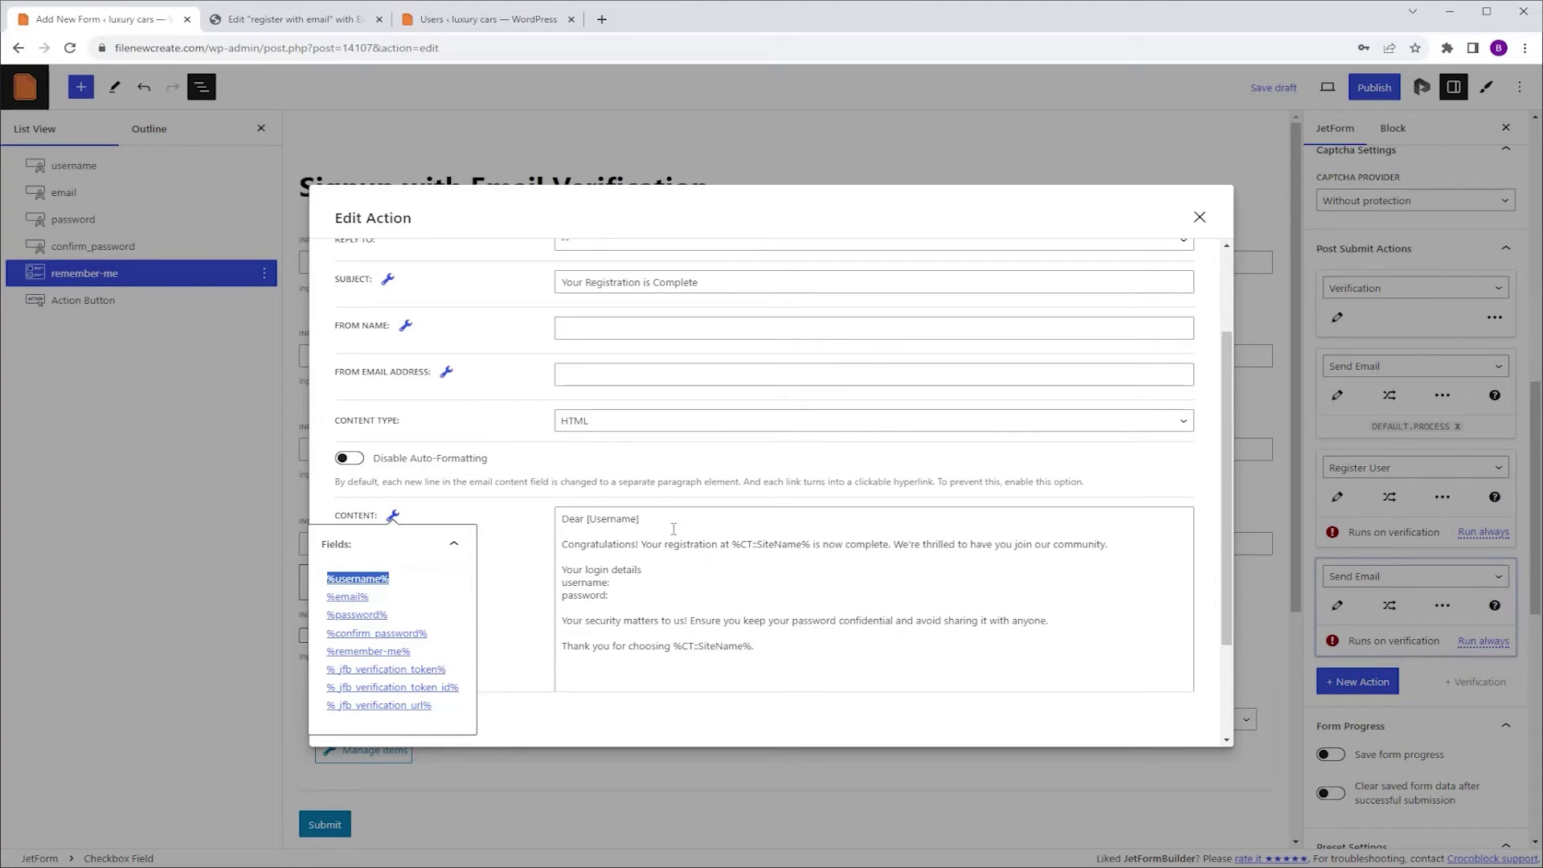
{"action": "left_click_drag", "start_coordinate": [651, 523], "coordinate": [588, 524]}
{"action": "key", "text": "ctrl+v"}
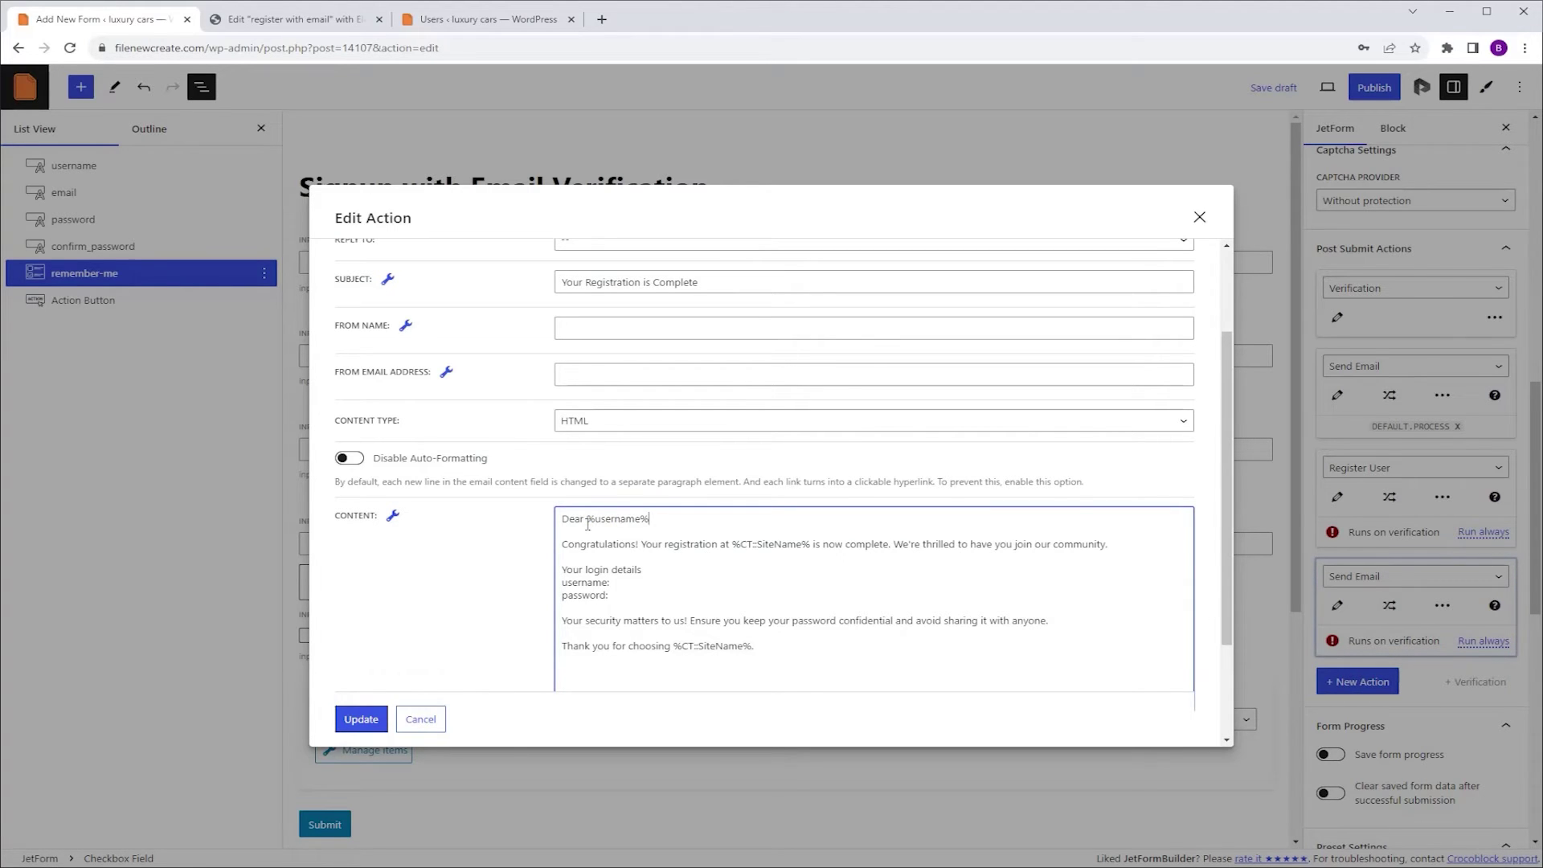
{"action": "left_click", "coordinate": [613, 583]}
{"action": "key", "text": "ctrl+v"}
Add the %password% field macro after "password:" in the email's login details and update the Send Email action.
{"action": "left_click", "coordinate": [392, 517]}
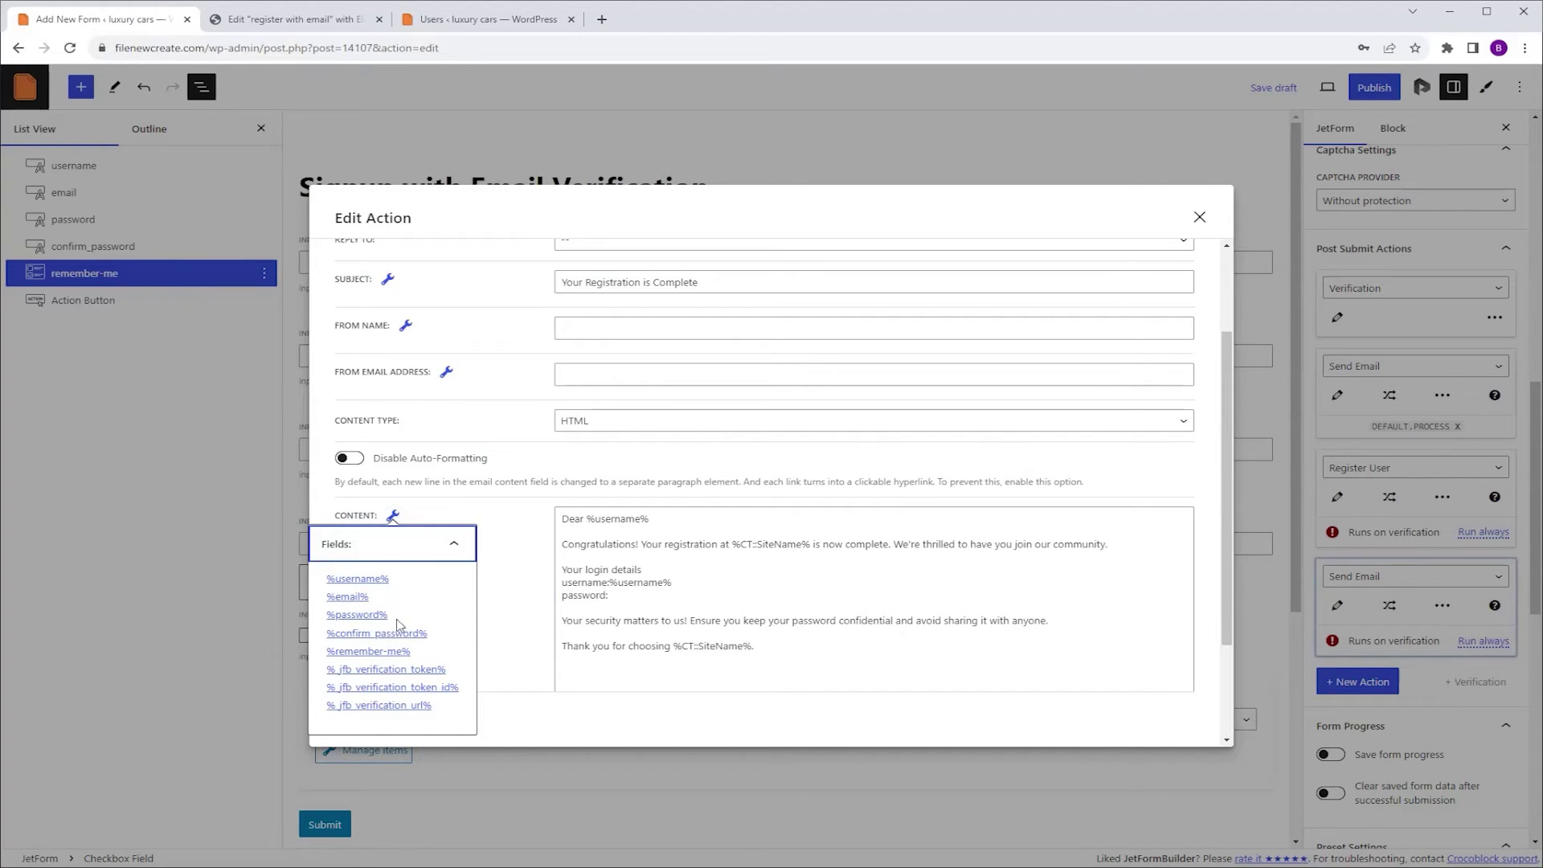
{"action": "left_click_drag", "start_coordinate": [393, 617], "coordinate": [321, 628]}
{"action": "key", "text": "ctrl+c"}
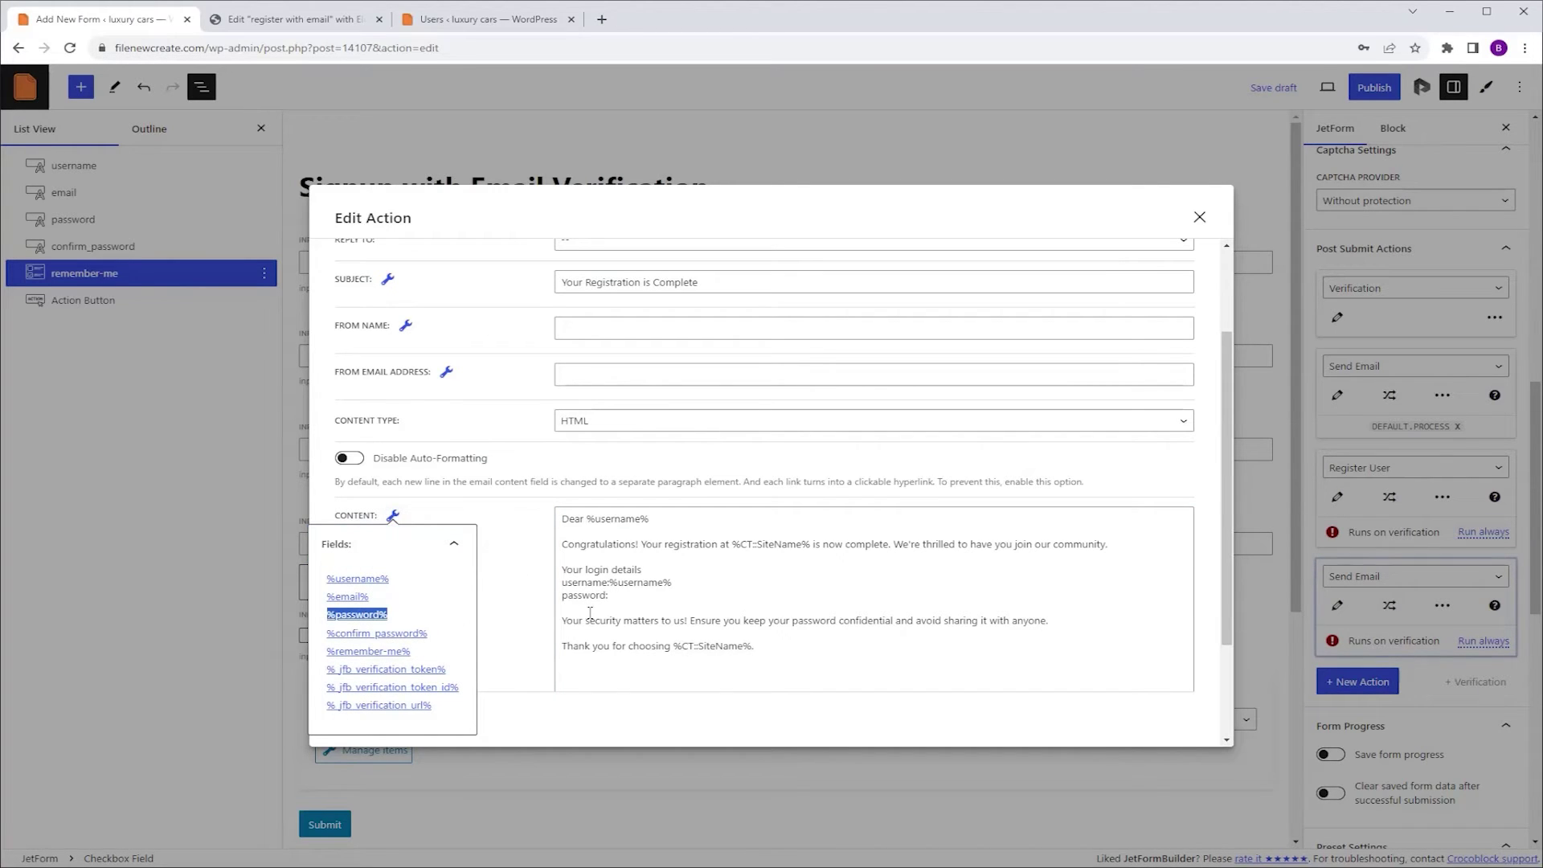
{"action": "left_click", "coordinate": [616, 596]}
{"action": "key", "text": "ctrl+v"}
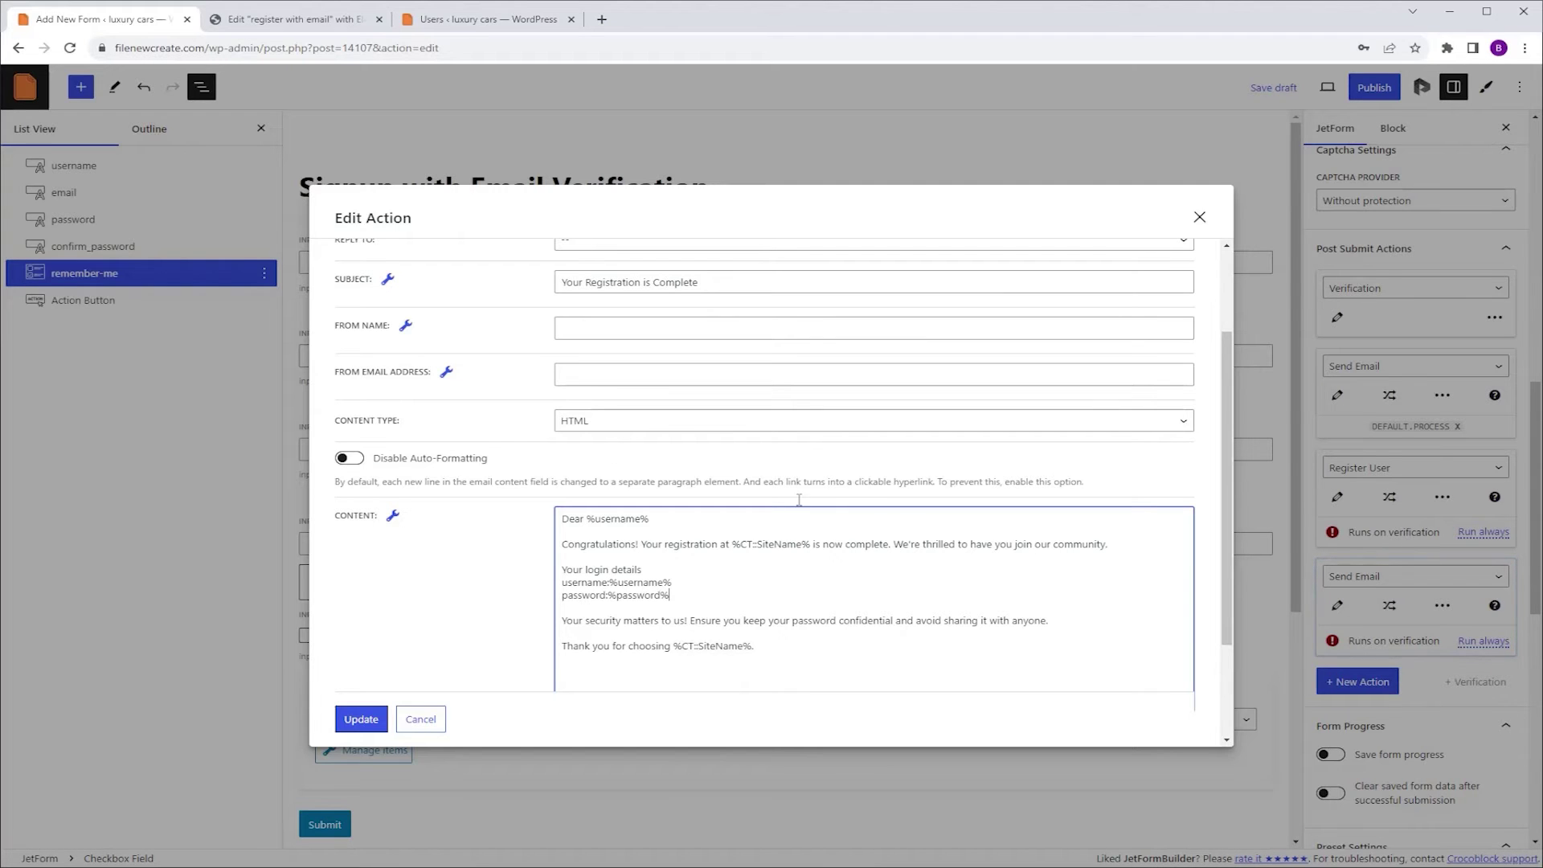
{"action": "left_click", "coordinate": [354, 722]}
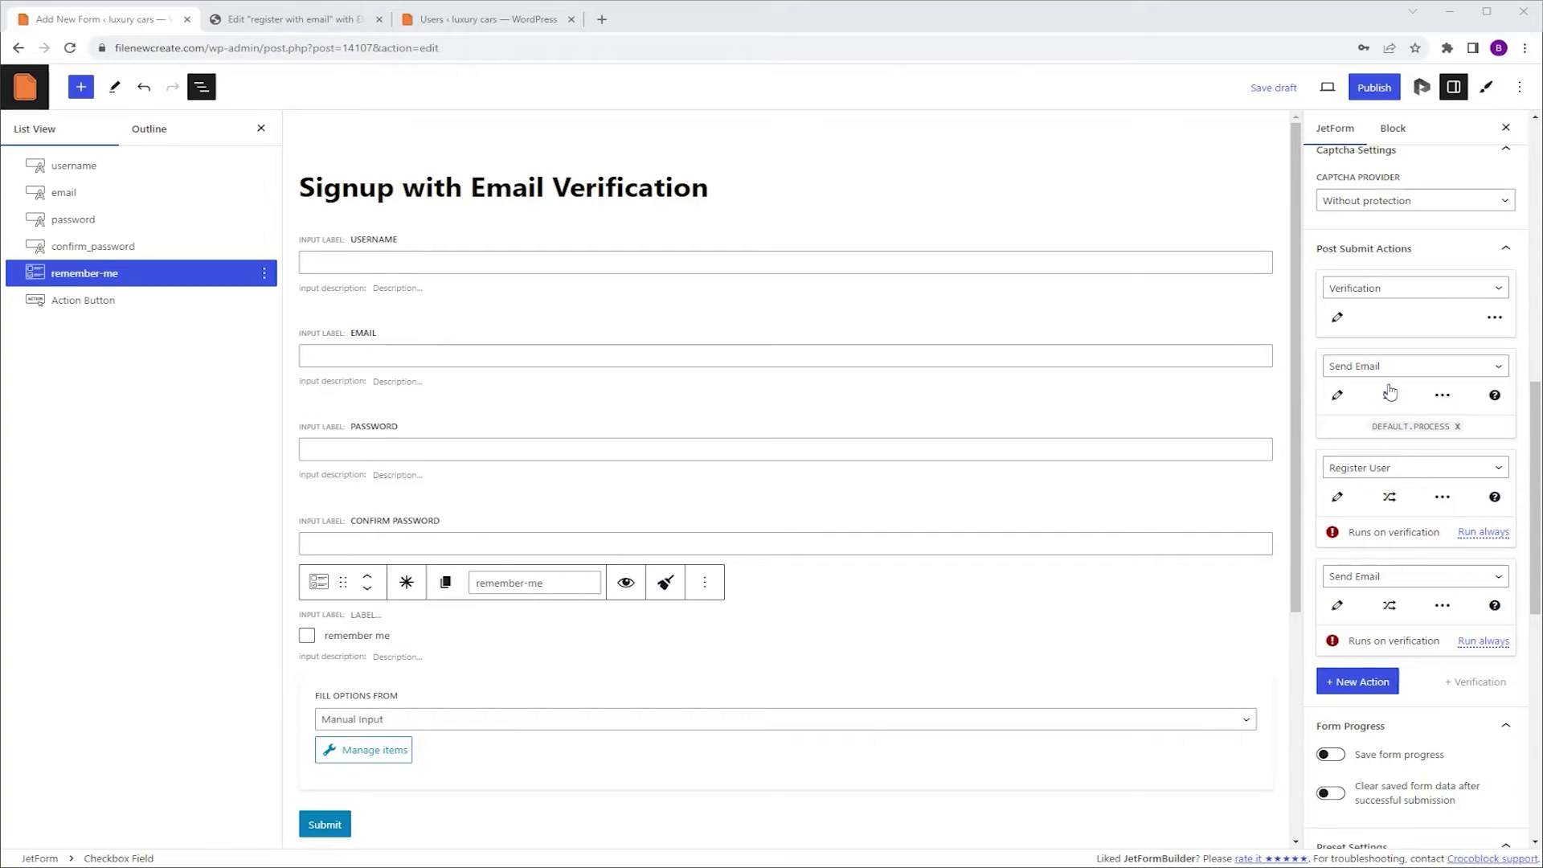
Set the form's successful-submission message to "Please, check your email inbox to complete the registration." and publish the form.
{"action": "scroll", "coordinate": [1389, 391], "scroll_direction": "down", "scroll_amount": 9}
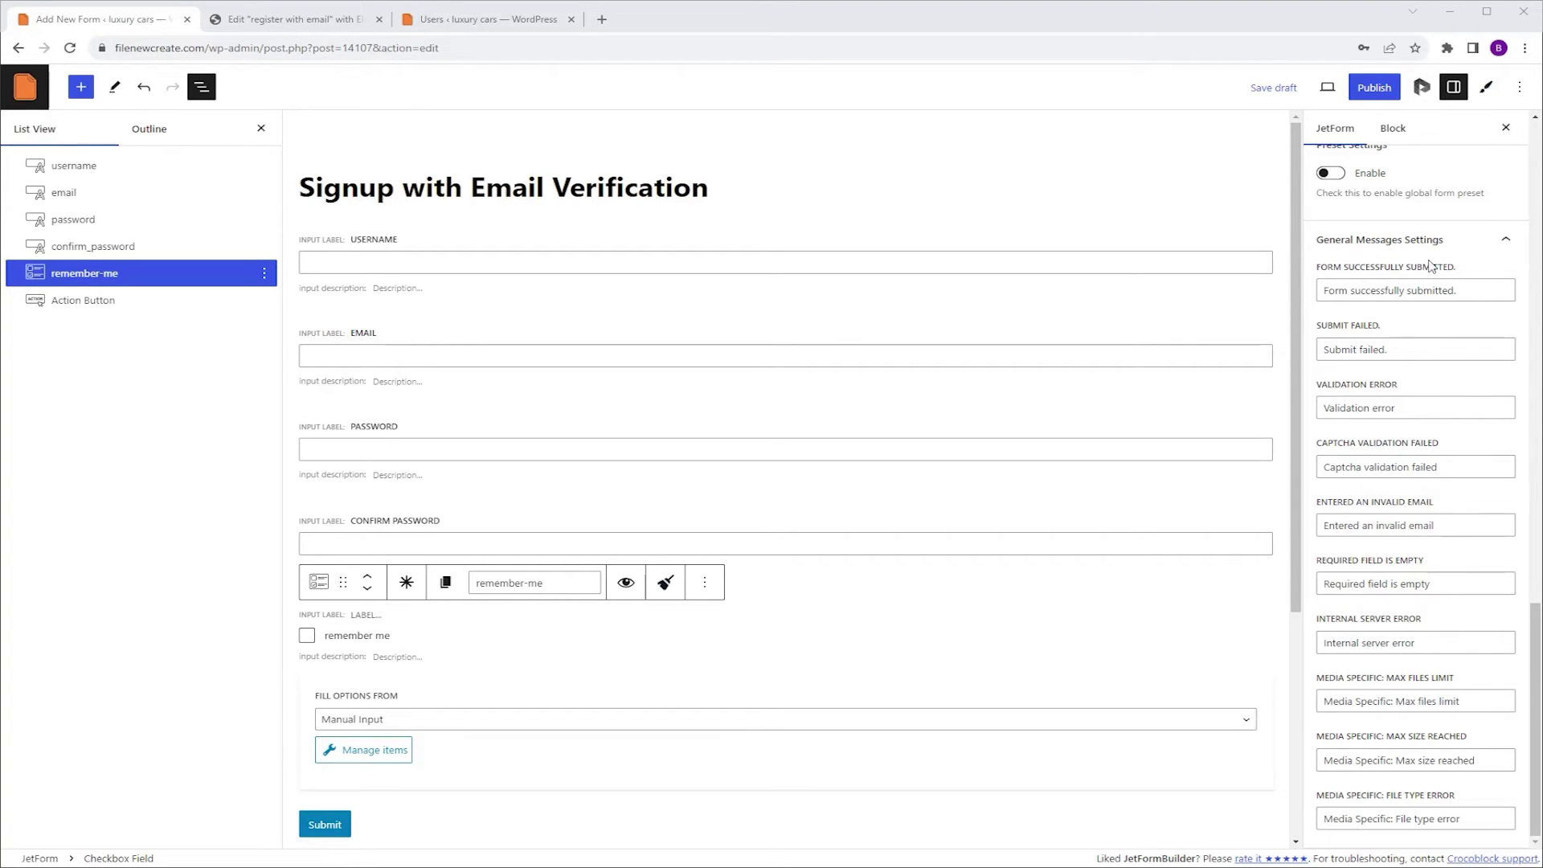
{"action": "left_click_drag", "start_coordinate": [1456, 290], "coordinate": [1299, 300]}
{"action": "key", "text": "ctrl+v"}
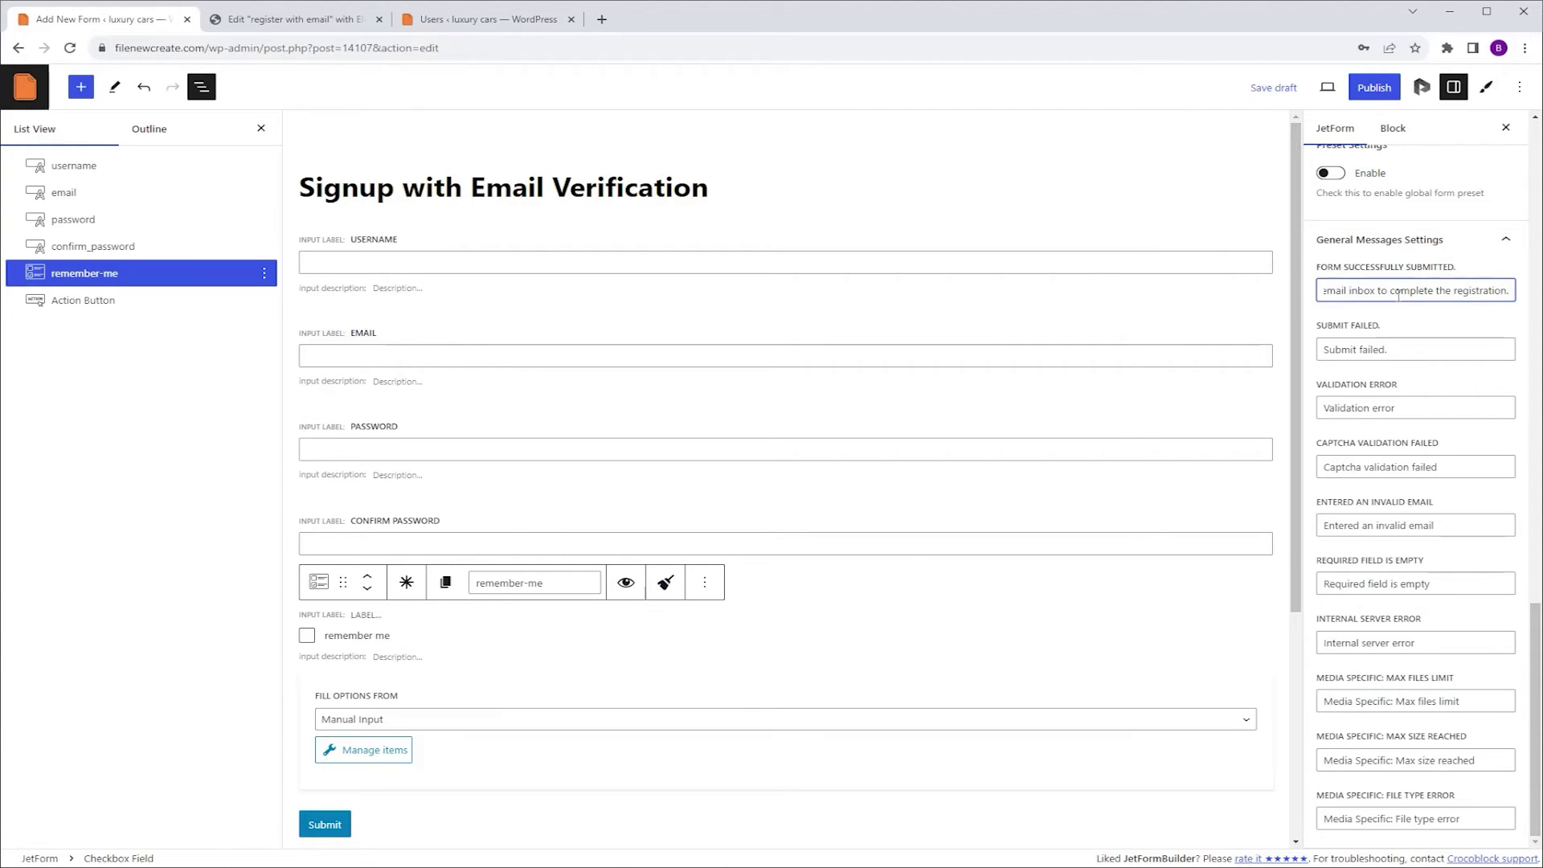
{"action": "left_click", "coordinate": [1375, 88]}
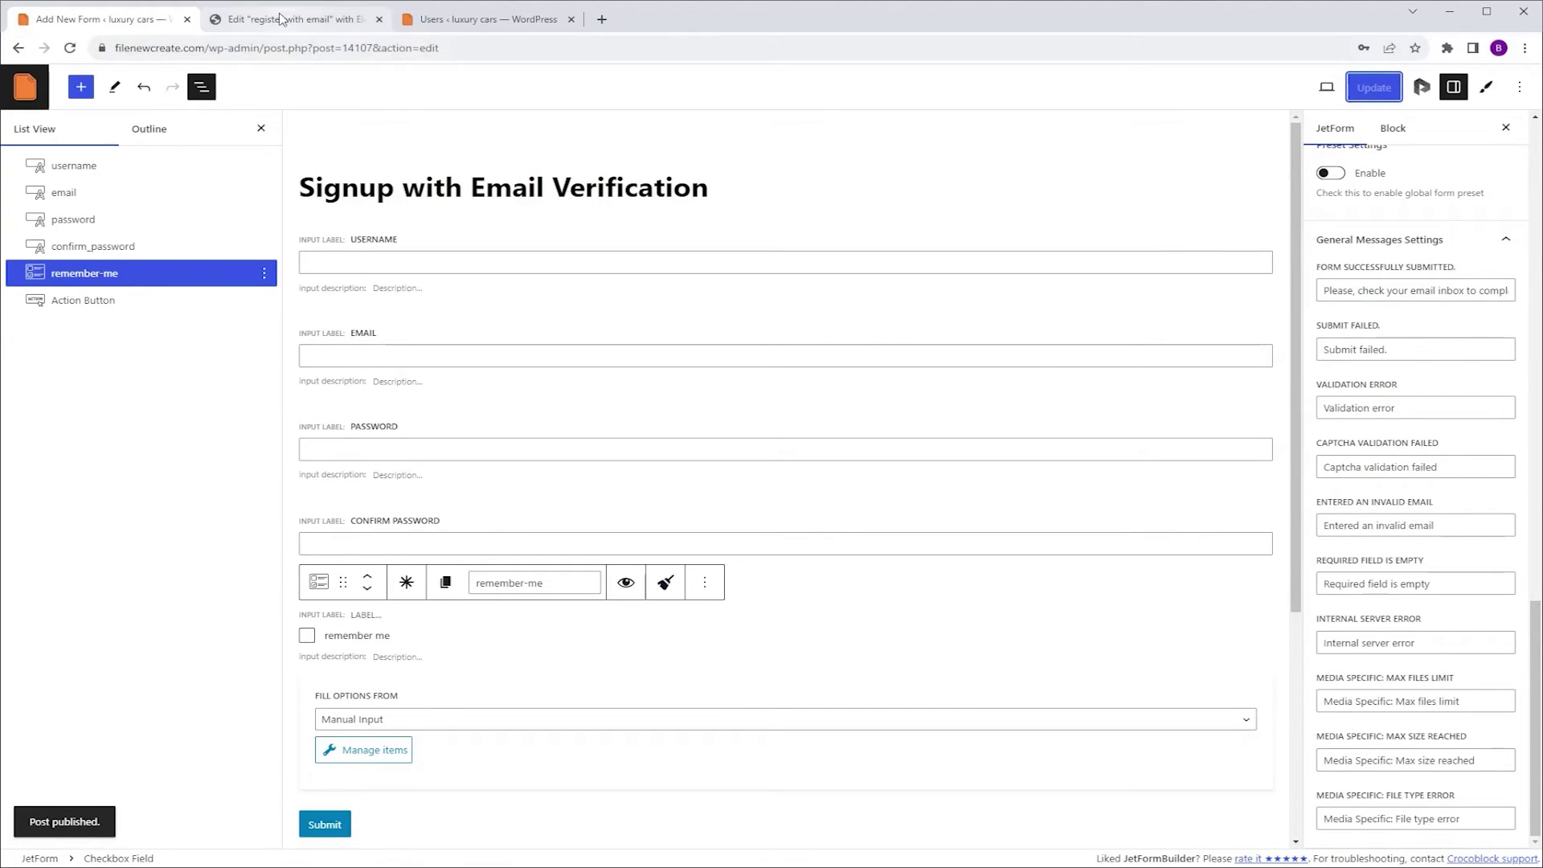
Switch to the "register with email" page in Elementor and add a JetForm widget below the Register Now heading.
{"action": "left_click", "coordinate": [254, 17]}
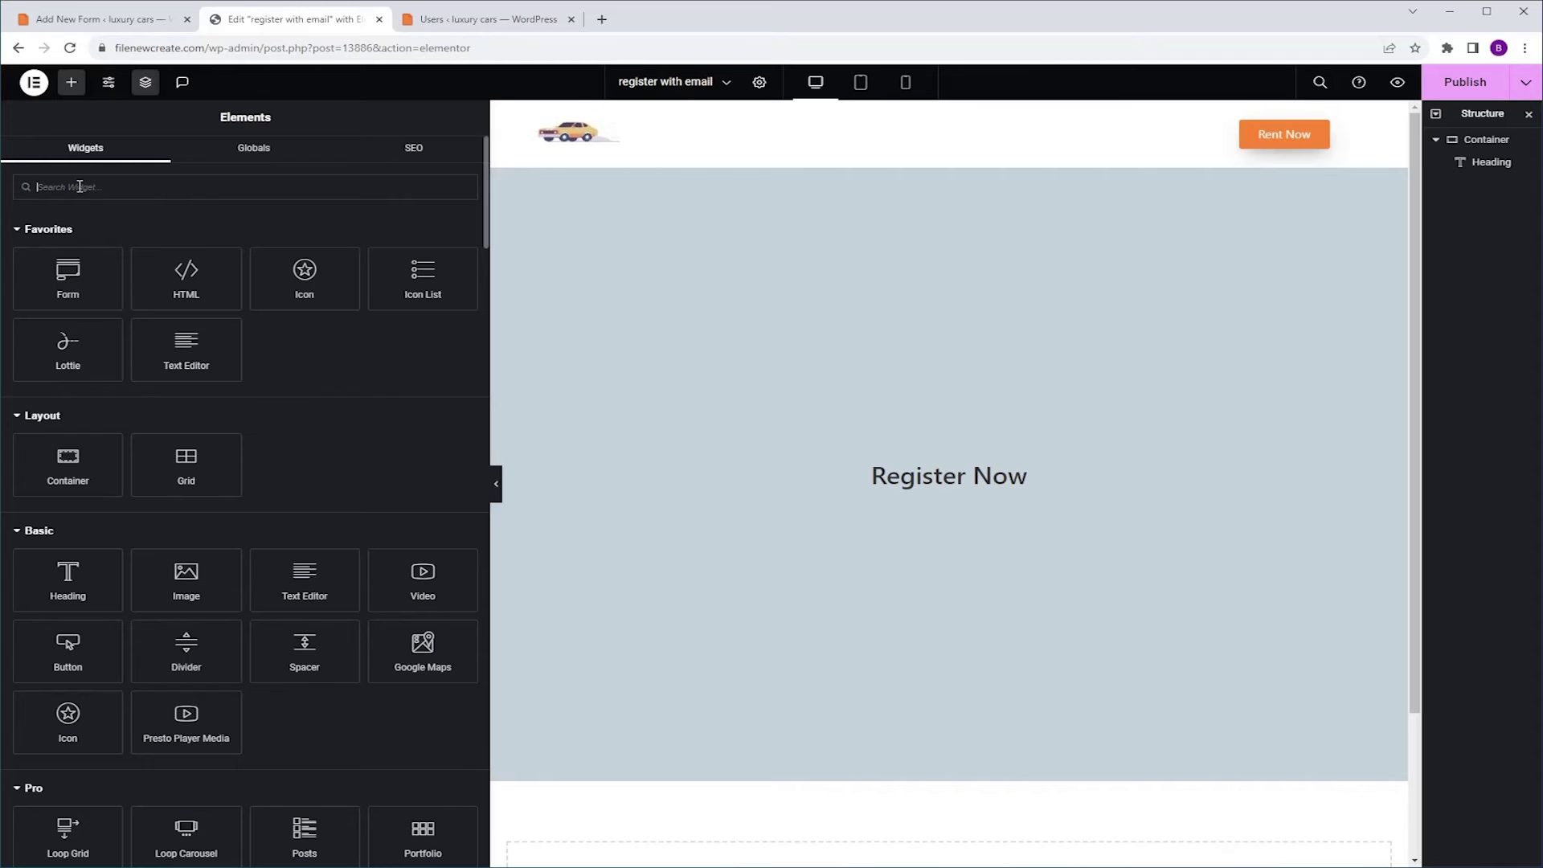
{"action": "type", "text": "JetForm"}
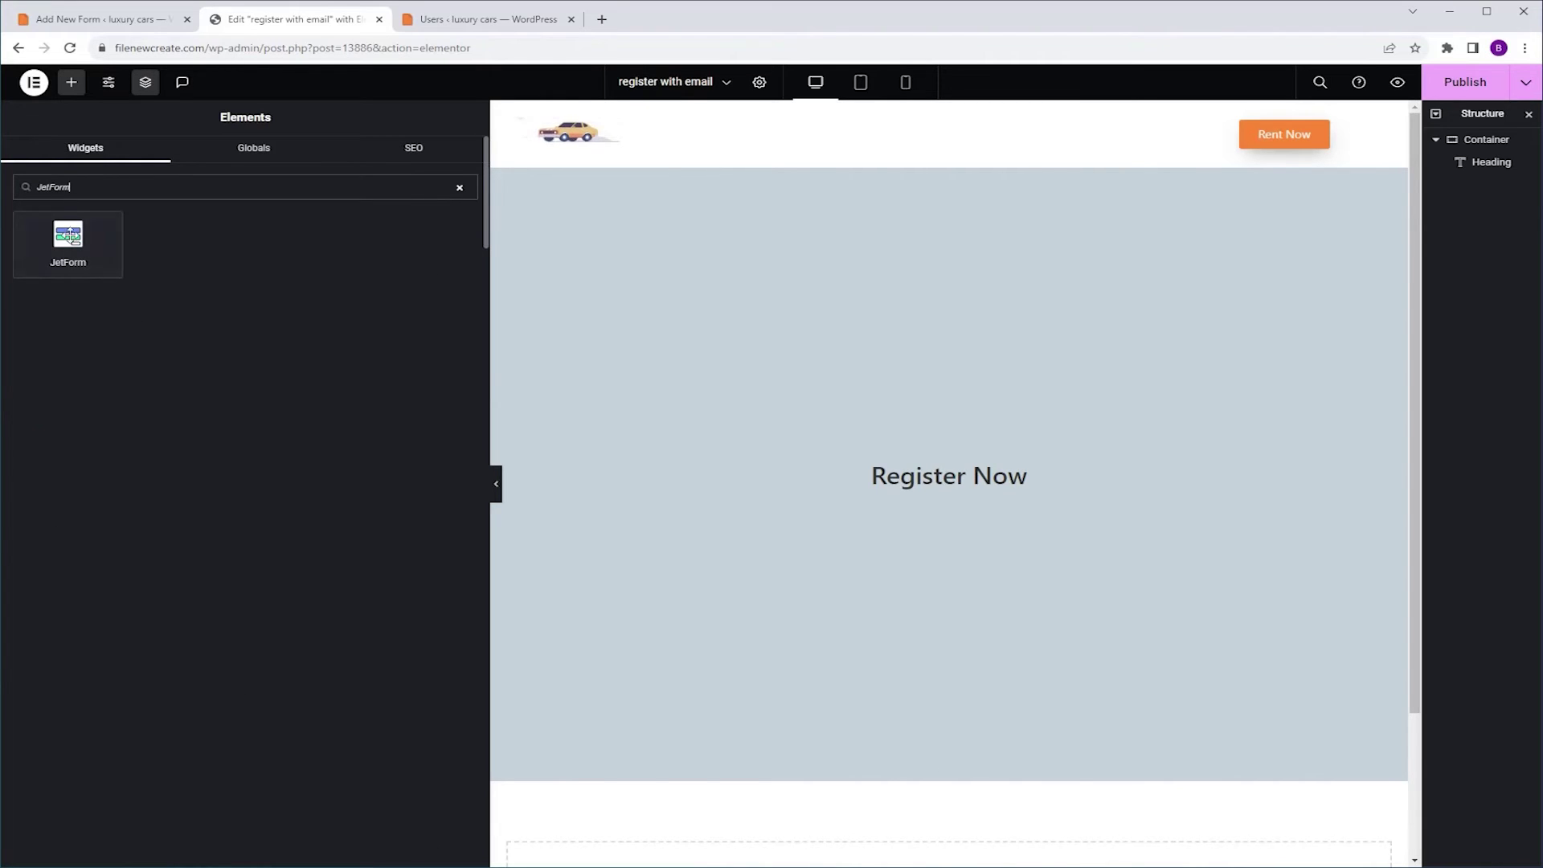
{"action": "left_click_drag", "start_coordinate": [68, 237], "coordinate": [940, 495]}
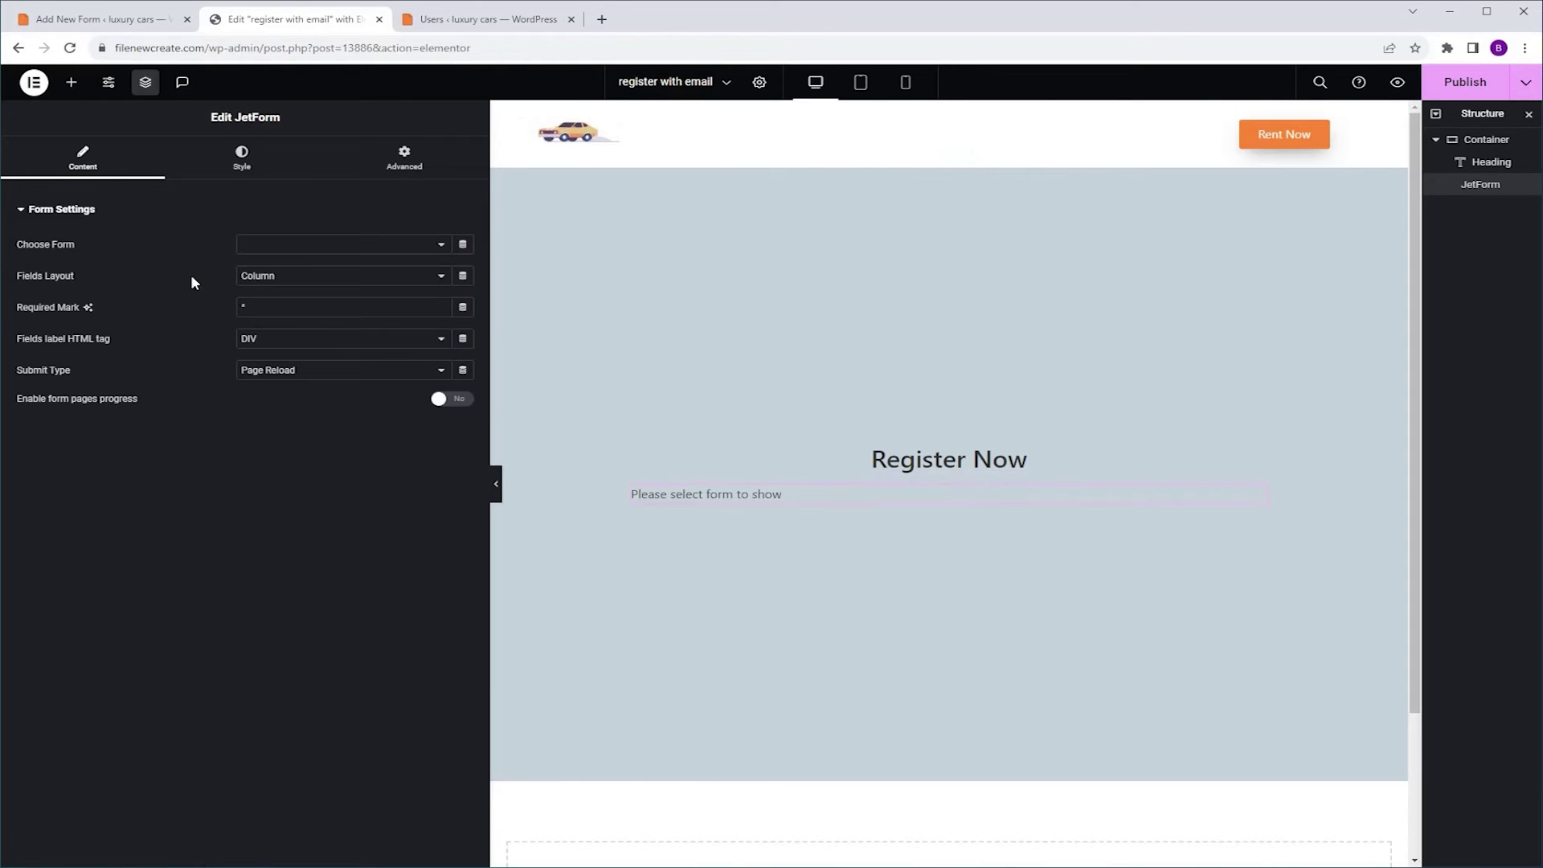
Choose the "Signup with Email Verification" form for the JetForm widget and publish the page.
{"action": "left_click", "coordinate": [317, 250]}
{"action": "scroll", "coordinate": [454, 337], "scroll_direction": "down", "scroll_amount": 2}
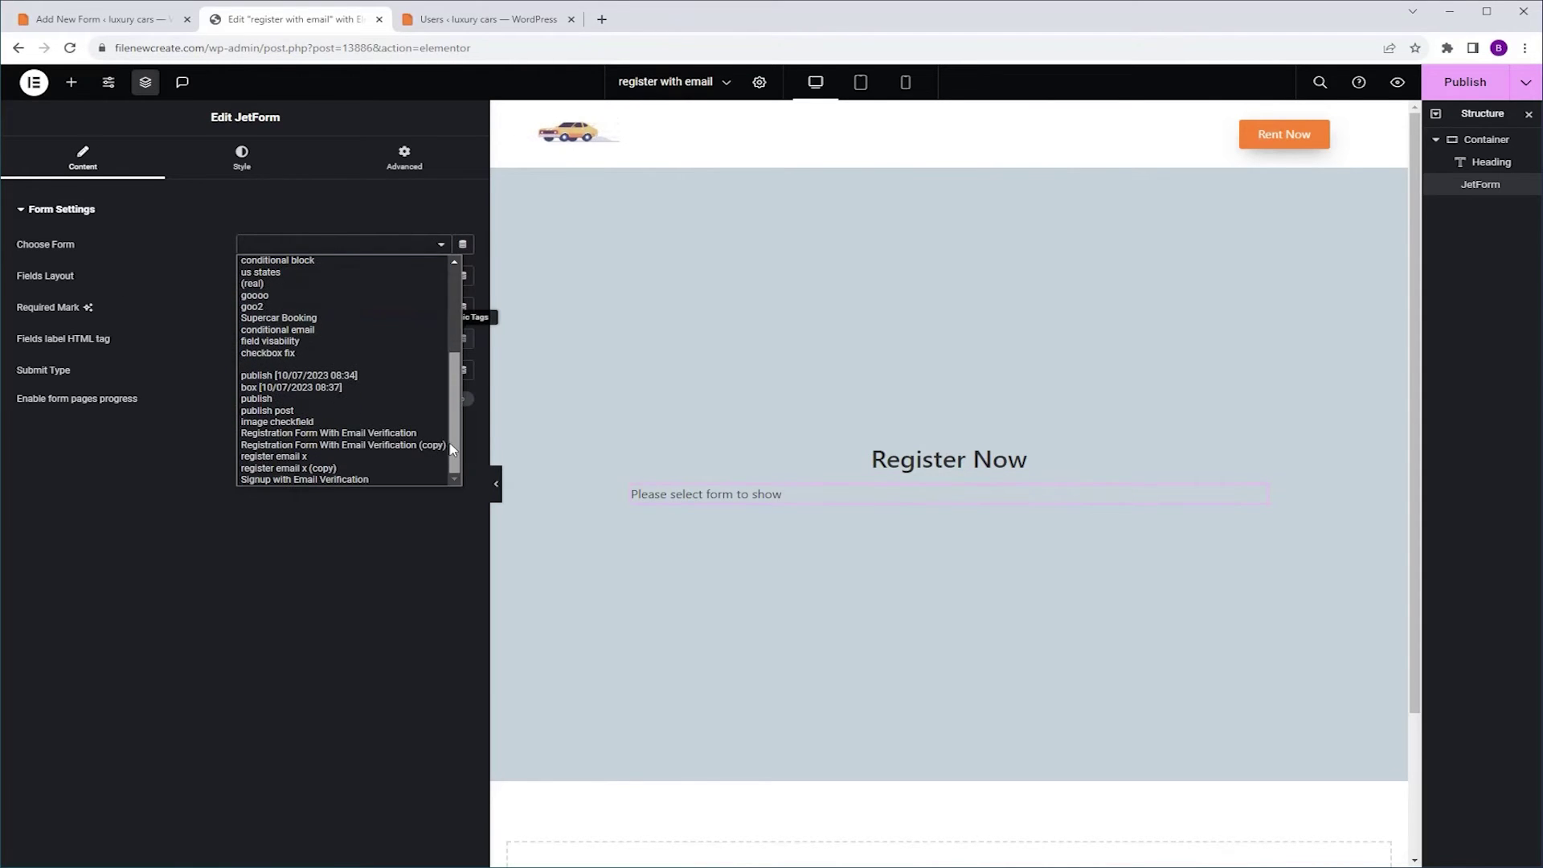
{"action": "left_click", "coordinate": [286, 480]}
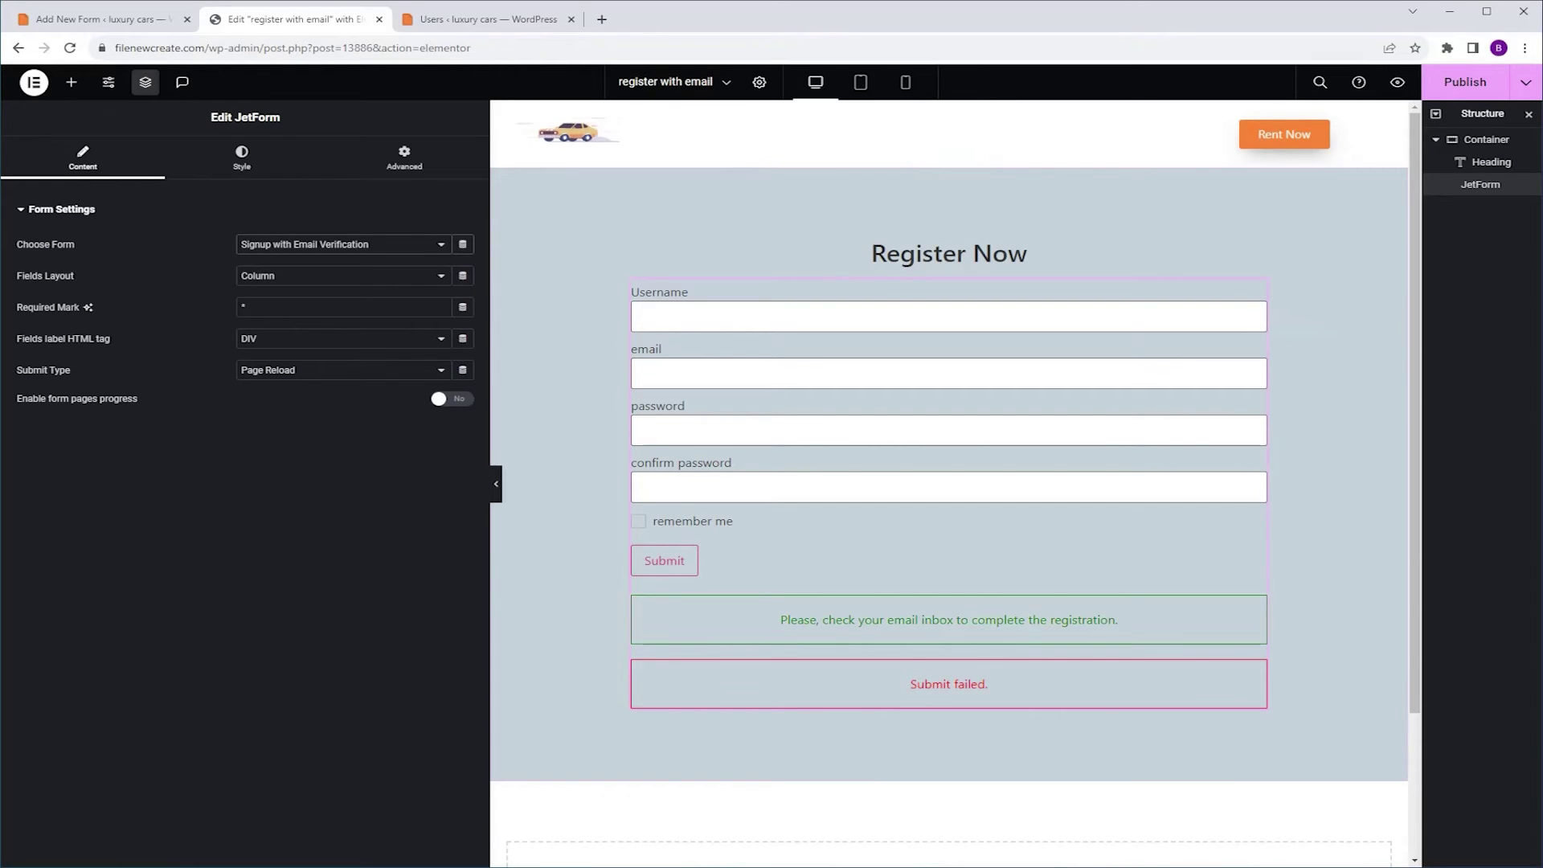
{"action": "left_click", "coordinate": [1434, 83]}
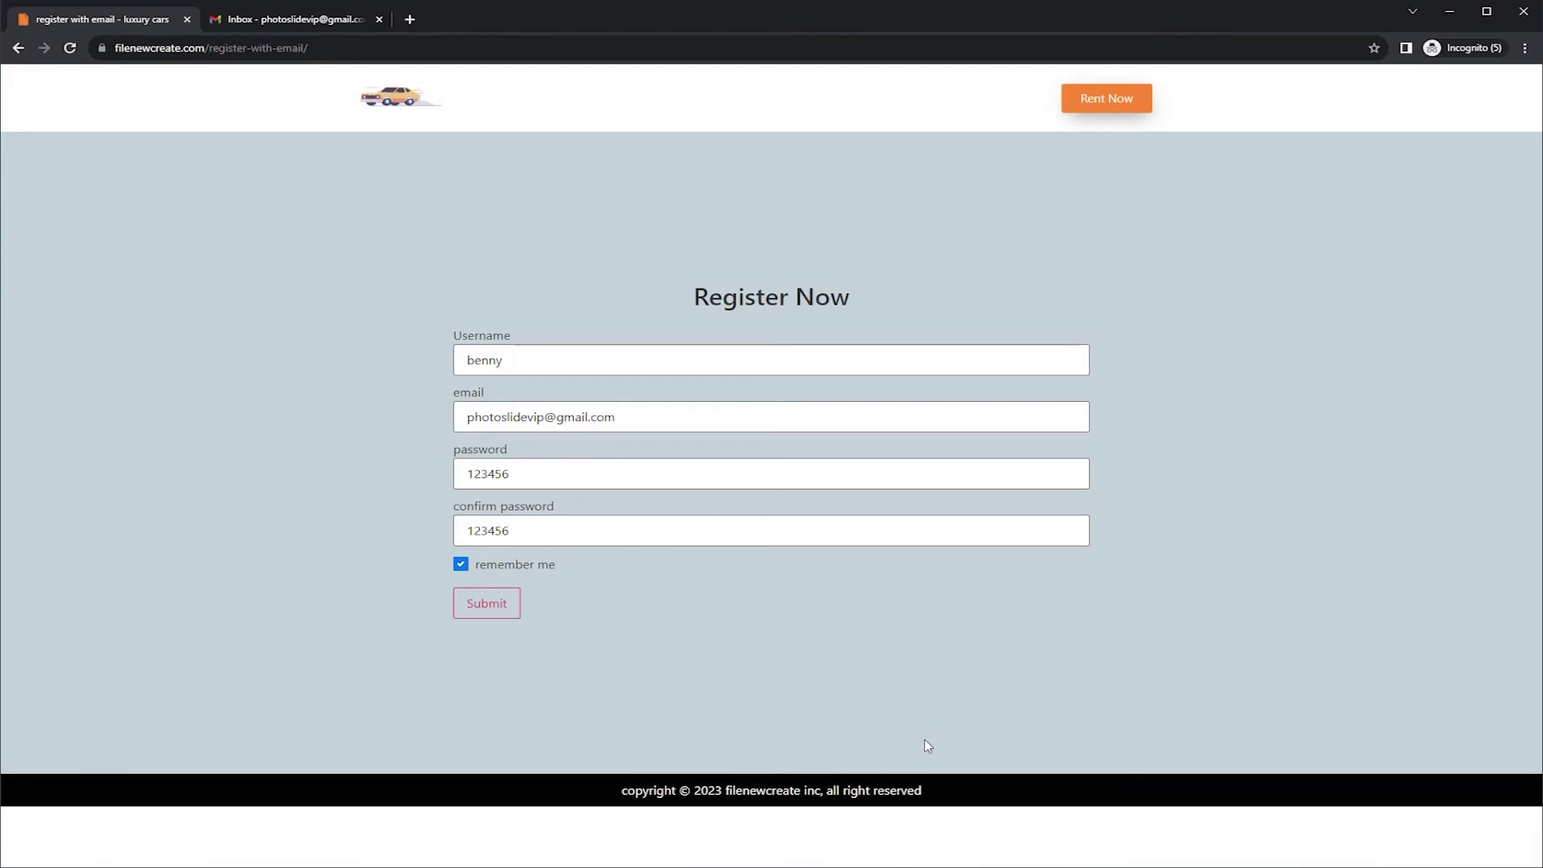
Submit the filled-in registration form, then follow the verification link in the "[luxury cars] Confirm your email" message in Gmail.
{"action": "left_click", "coordinate": [478, 606]}
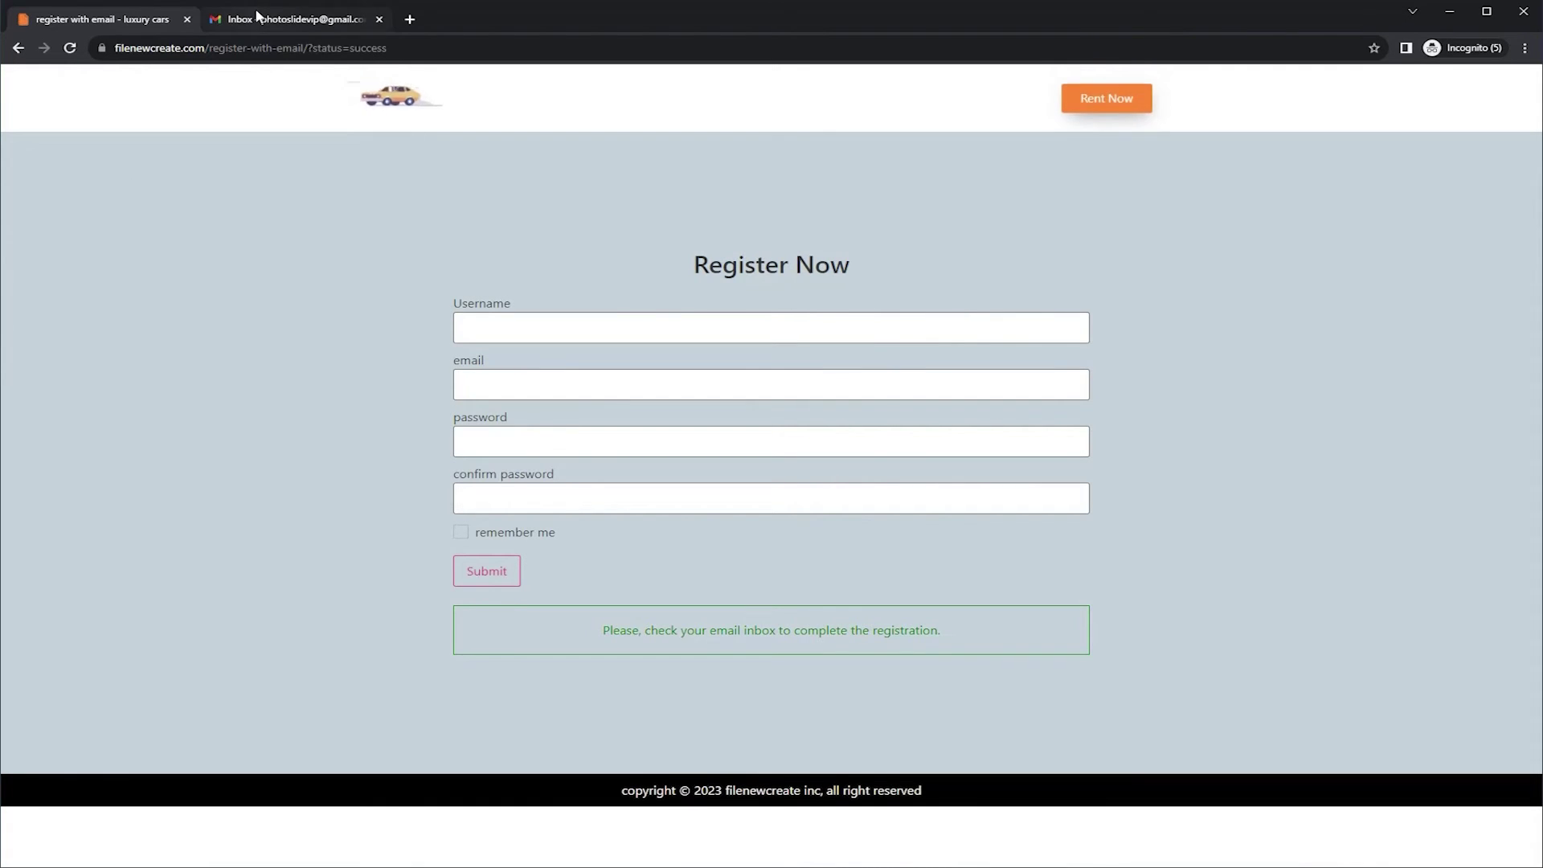
{"action": "left_click", "coordinate": [256, 18]}
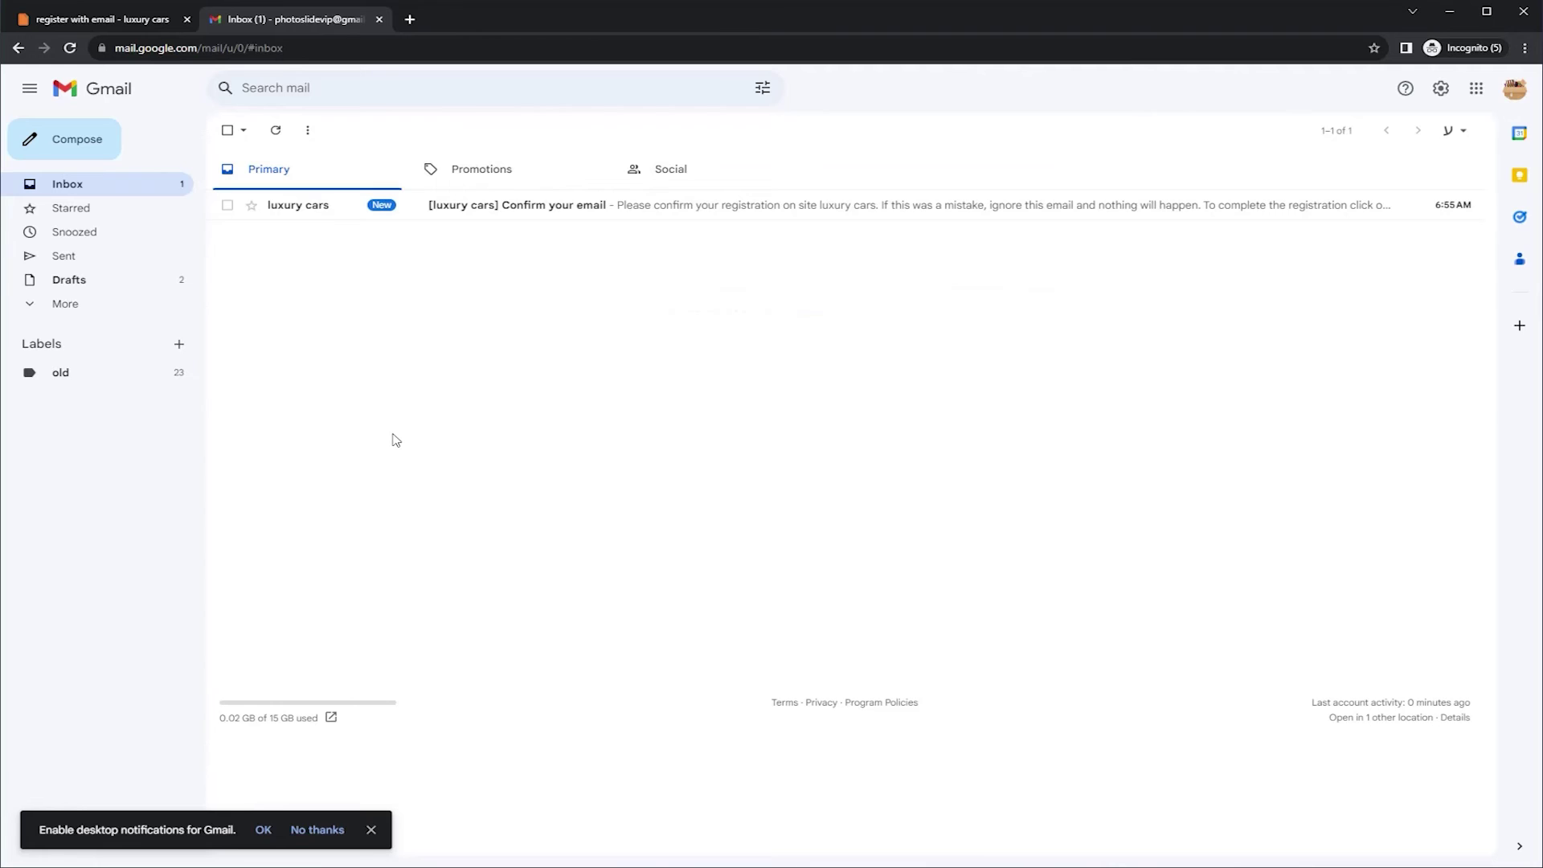
{"action": "left_click", "coordinate": [303, 208]}
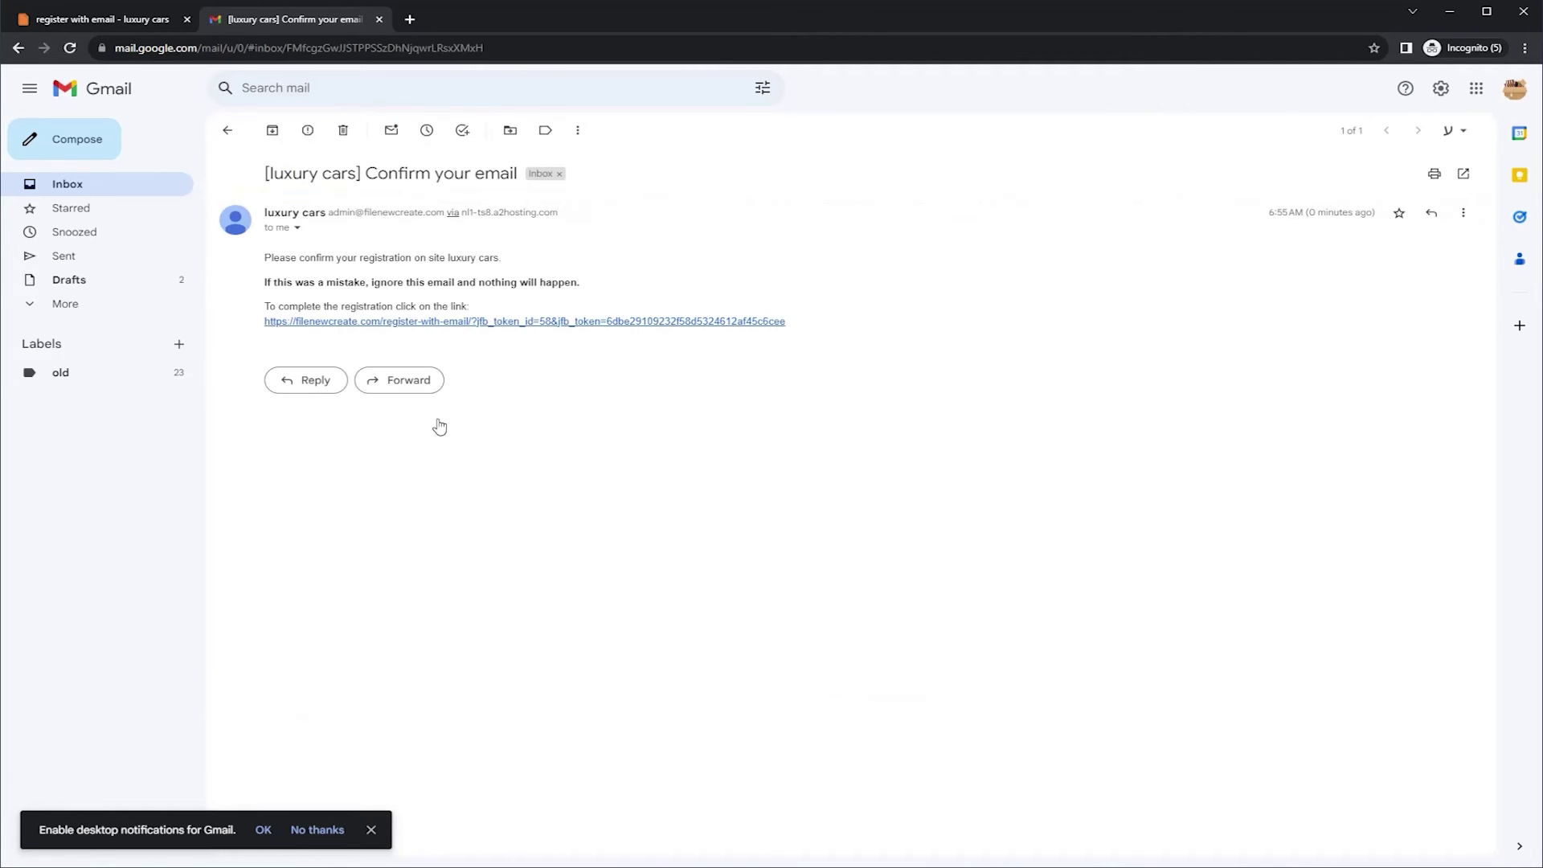
{"action": "left_click", "coordinate": [579, 322]}
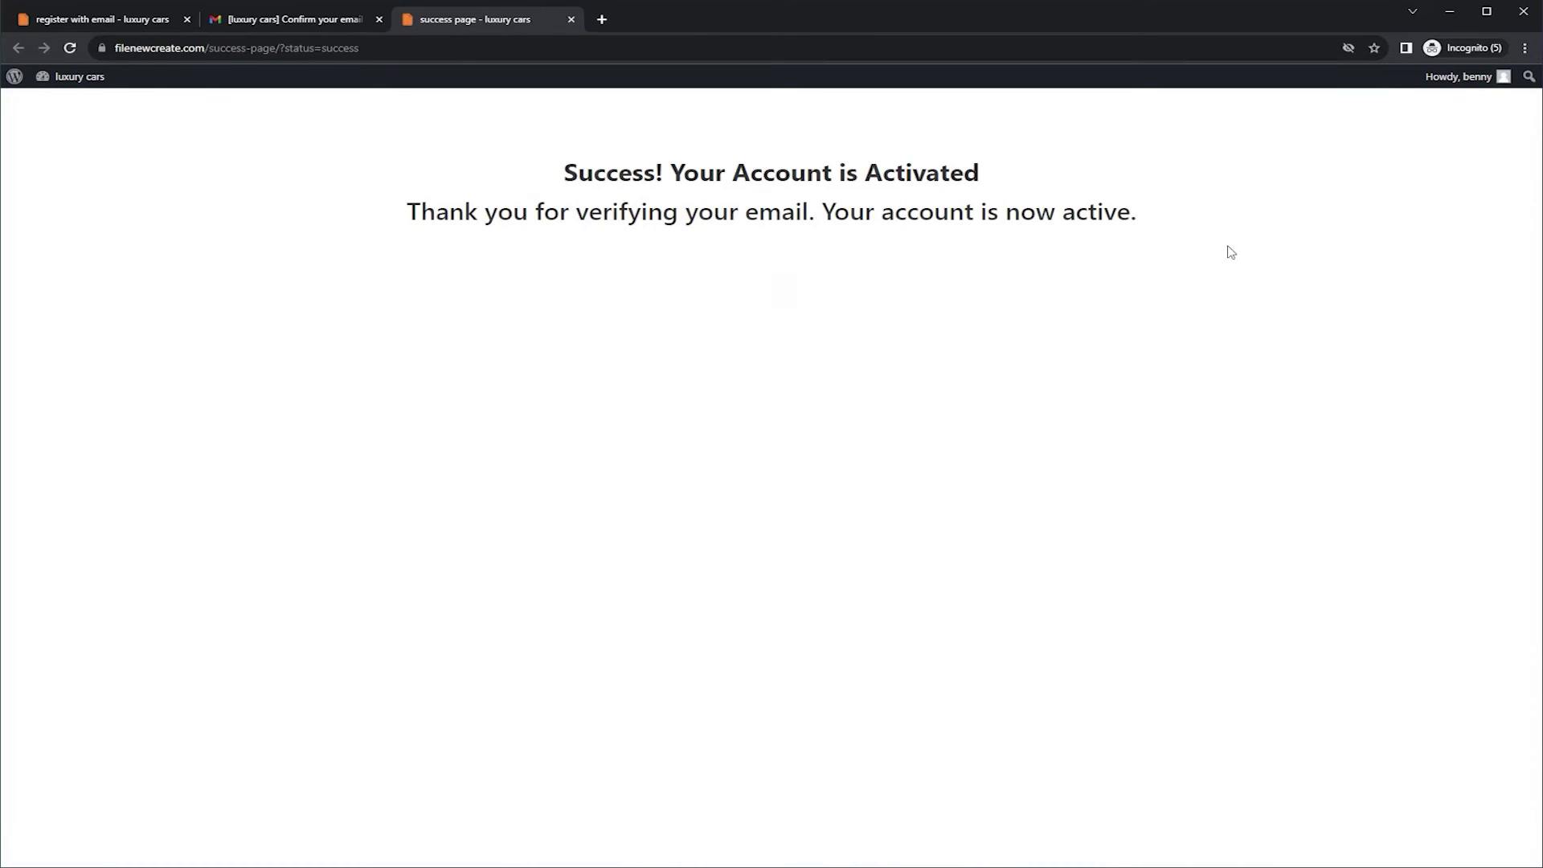
Check the logged-in account on the success page and read the "Your Registration is Complete" email in Gmail.
{"action": "mouse_move", "coordinate": [1461, 90]}
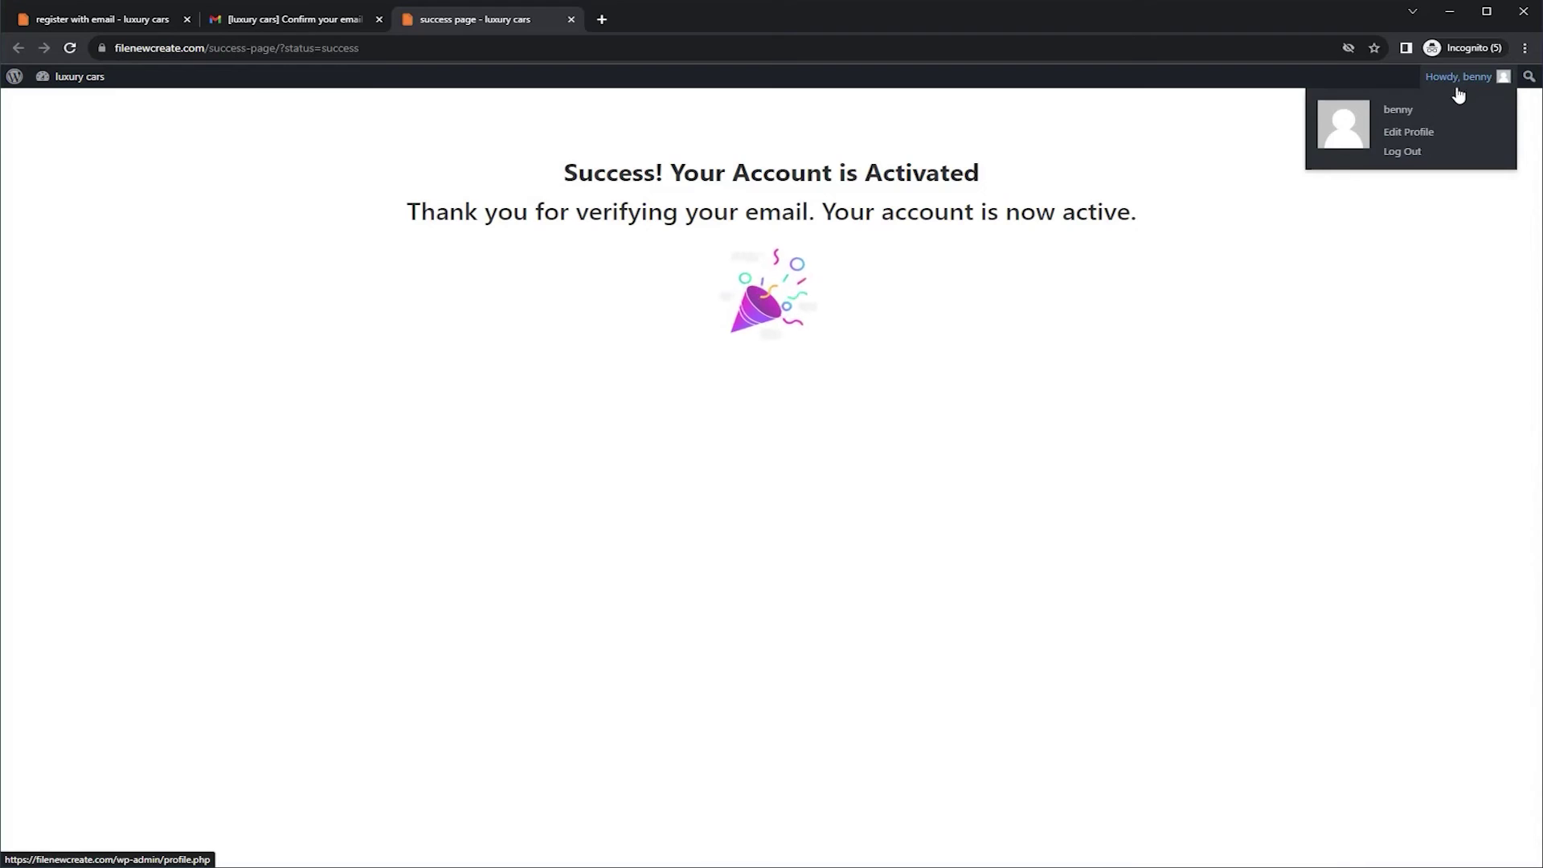
{"action": "left_click", "coordinate": [311, 19]}
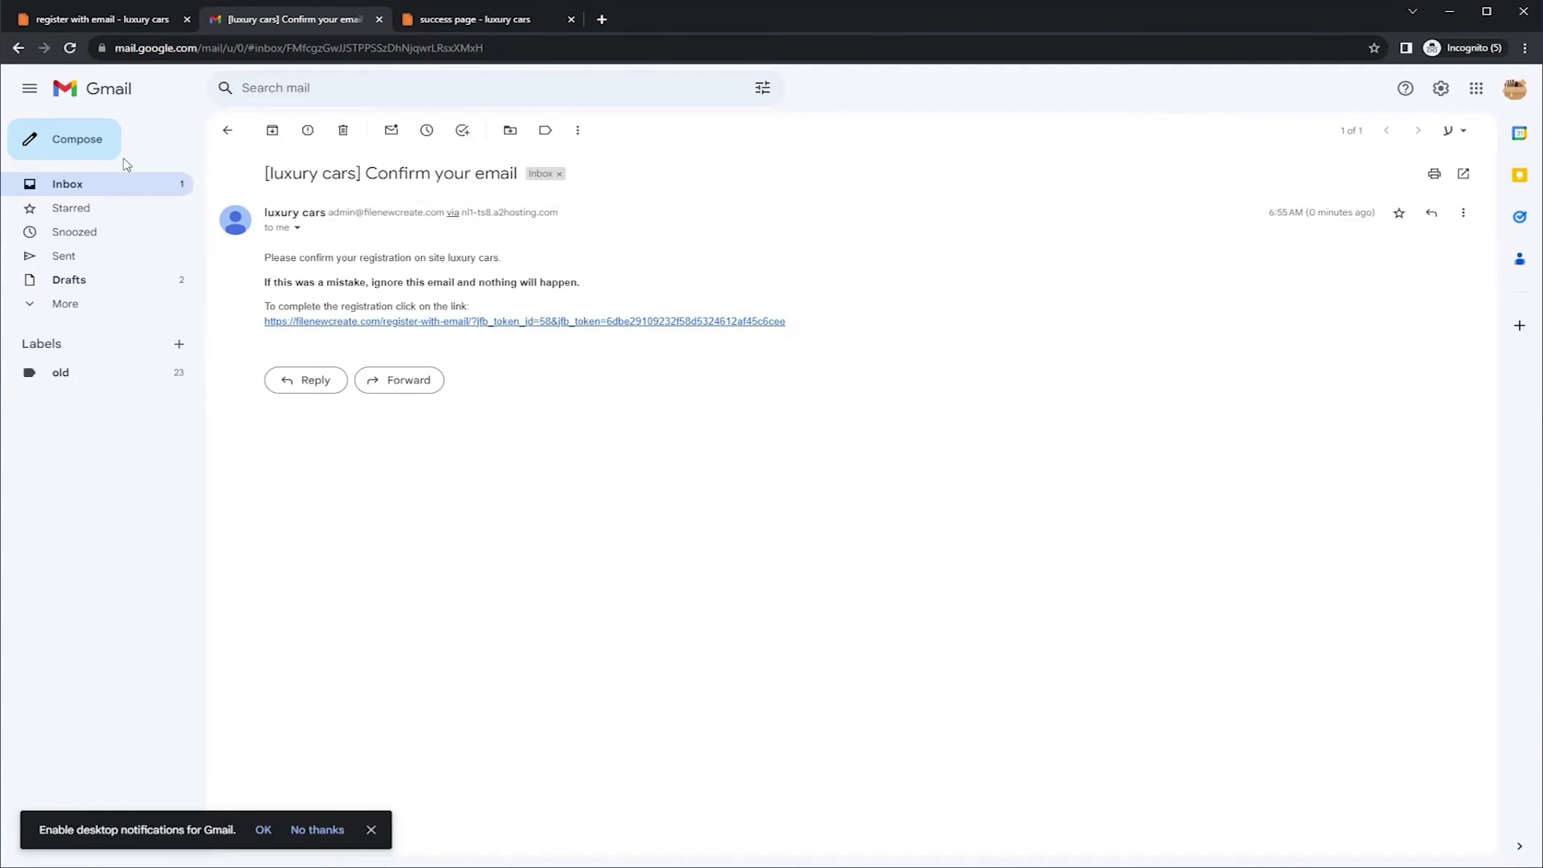
{"action": "left_click", "coordinate": [122, 184]}
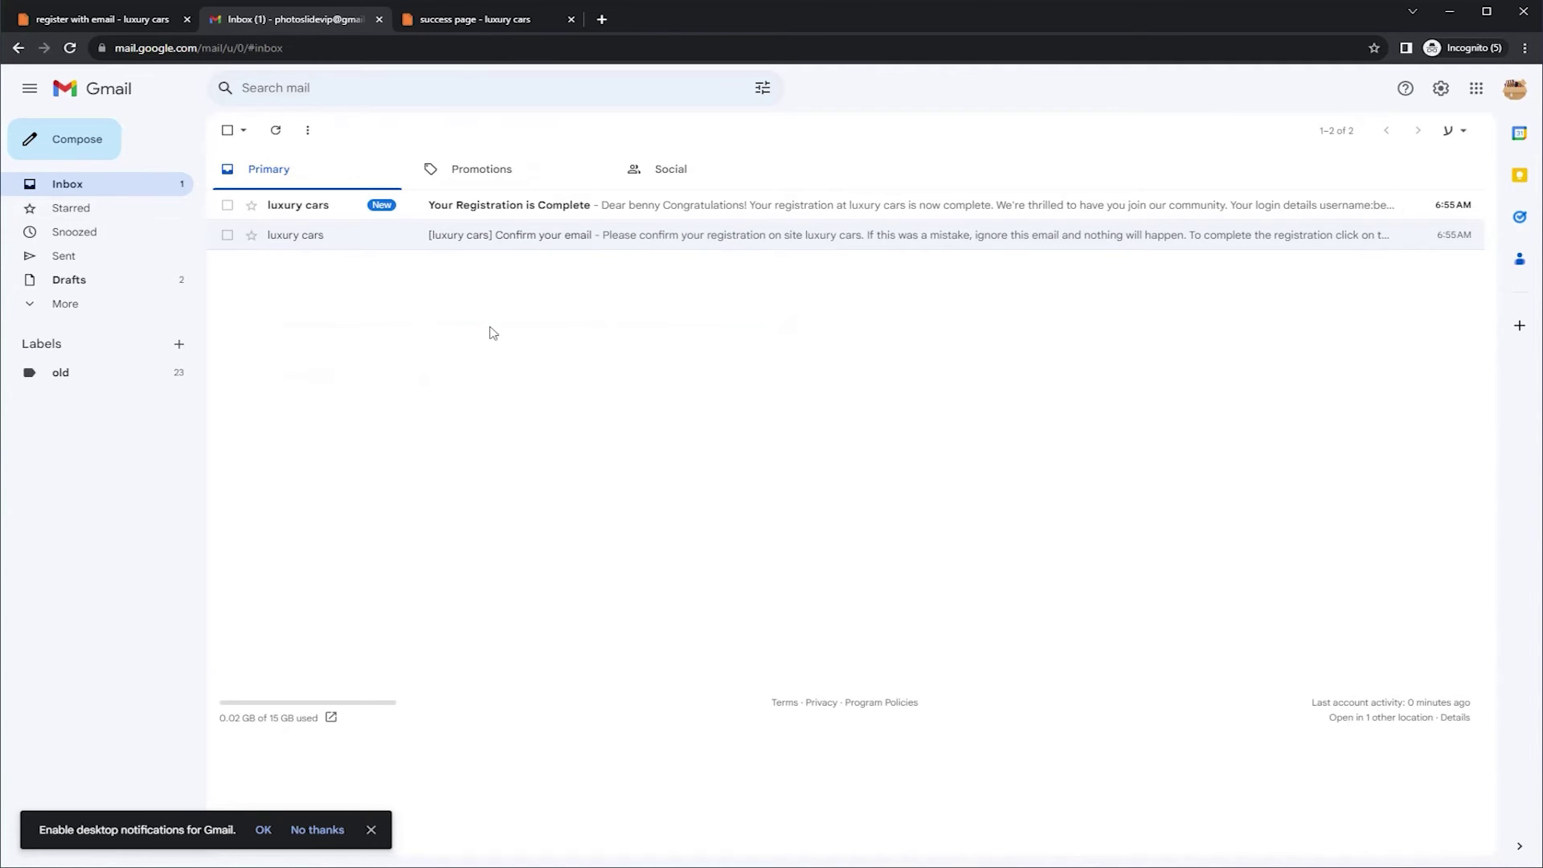
{"action": "left_click", "coordinate": [489, 213]}
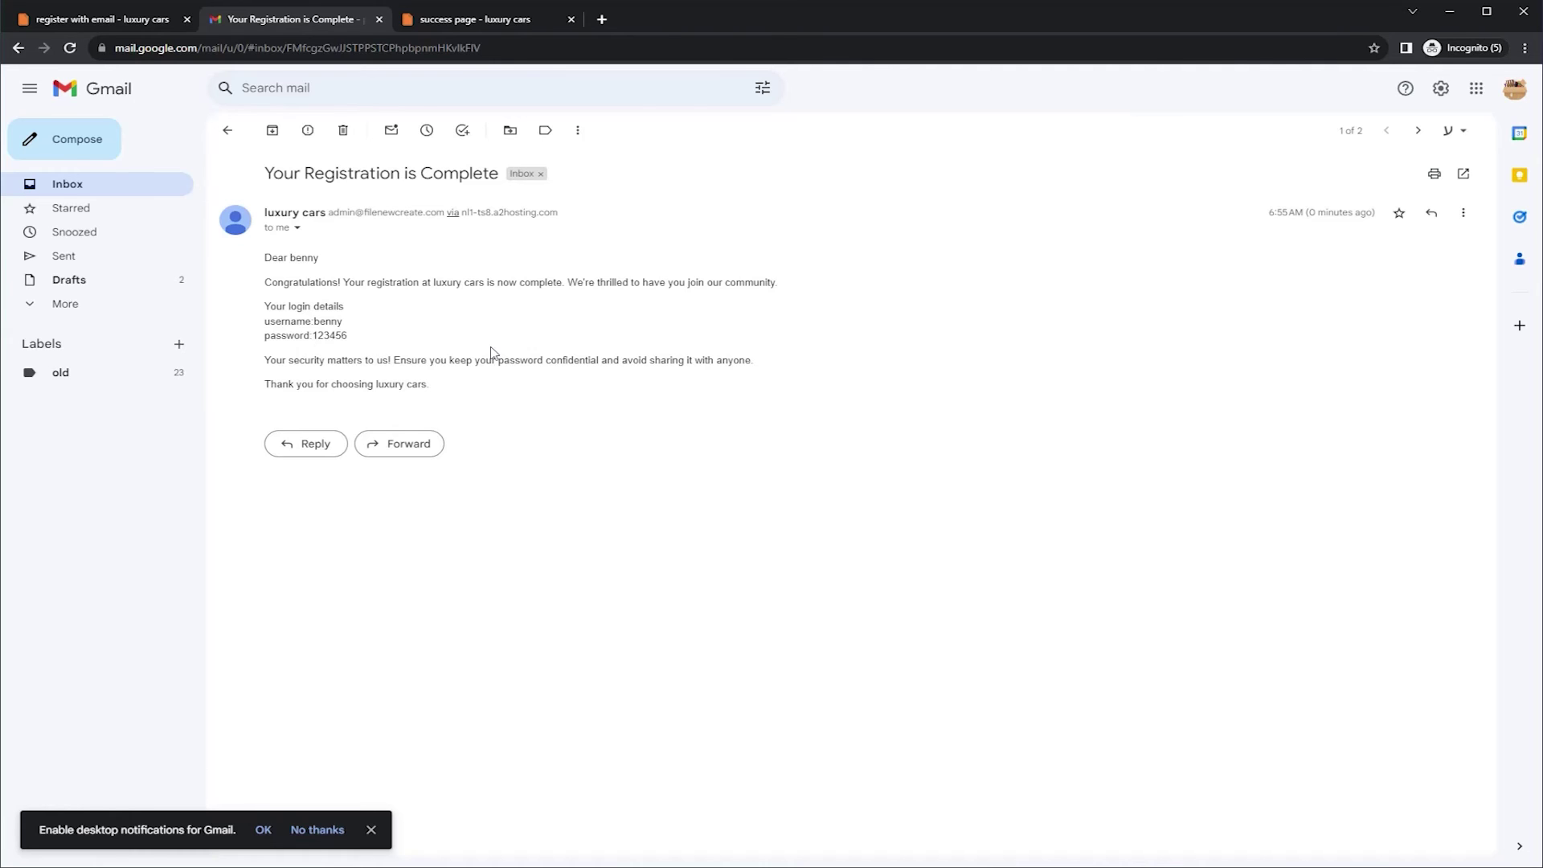
Back in the form editor, map both Password and Confirm Password to Secure unique token in the Register User action.
{"action": "left_click", "coordinate": [1450, 12]}
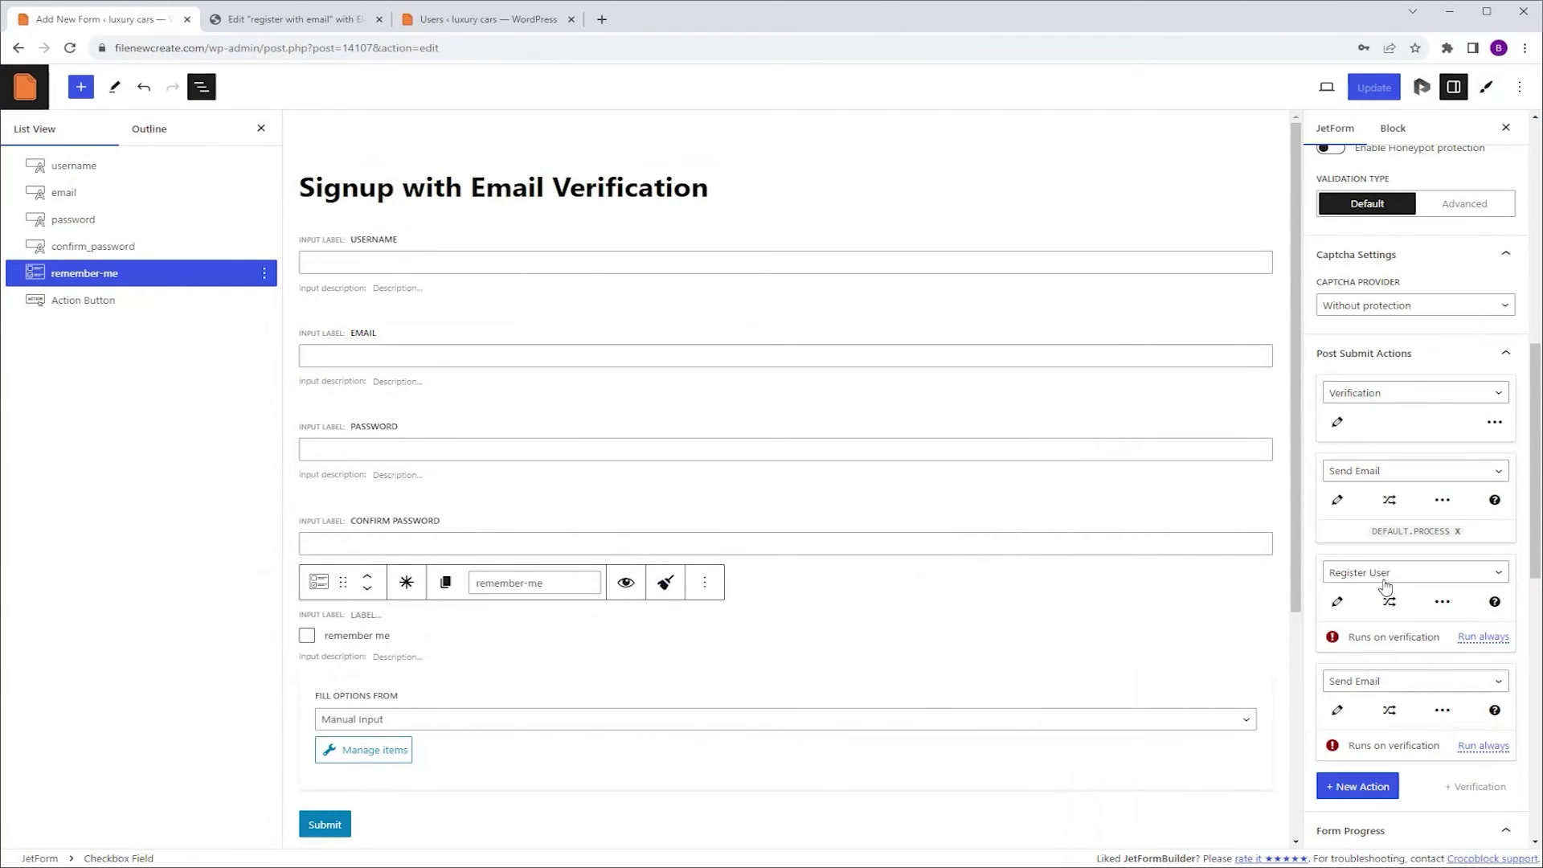
{"action": "left_click", "coordinate": [1337, 602]}
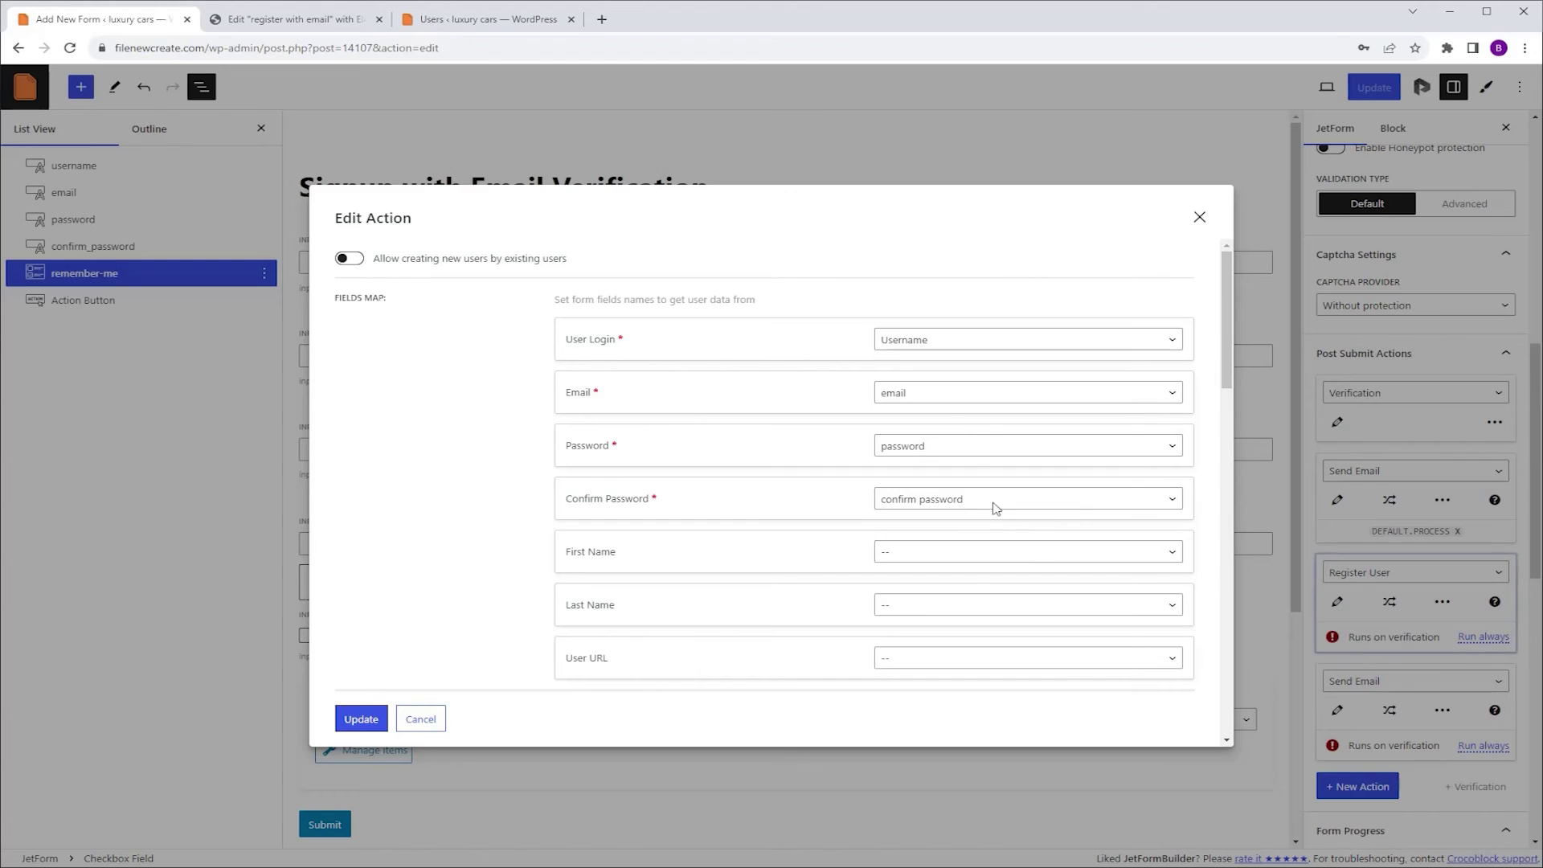
{"action": "left_click", "coordinate": [962, 454]}
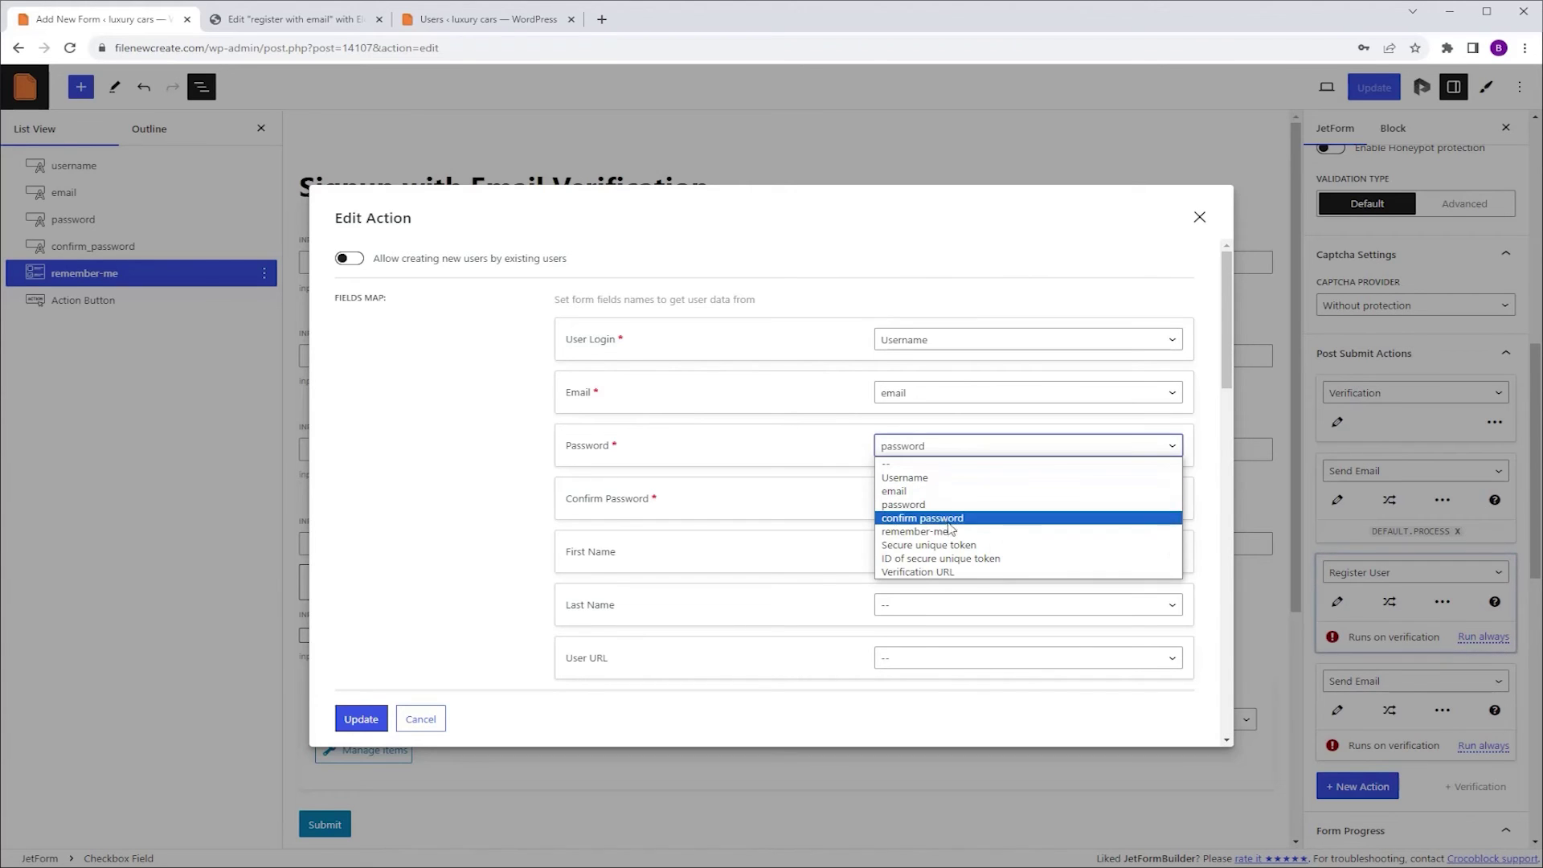
{"action": "left_click", "coordinate": [971, 545]}
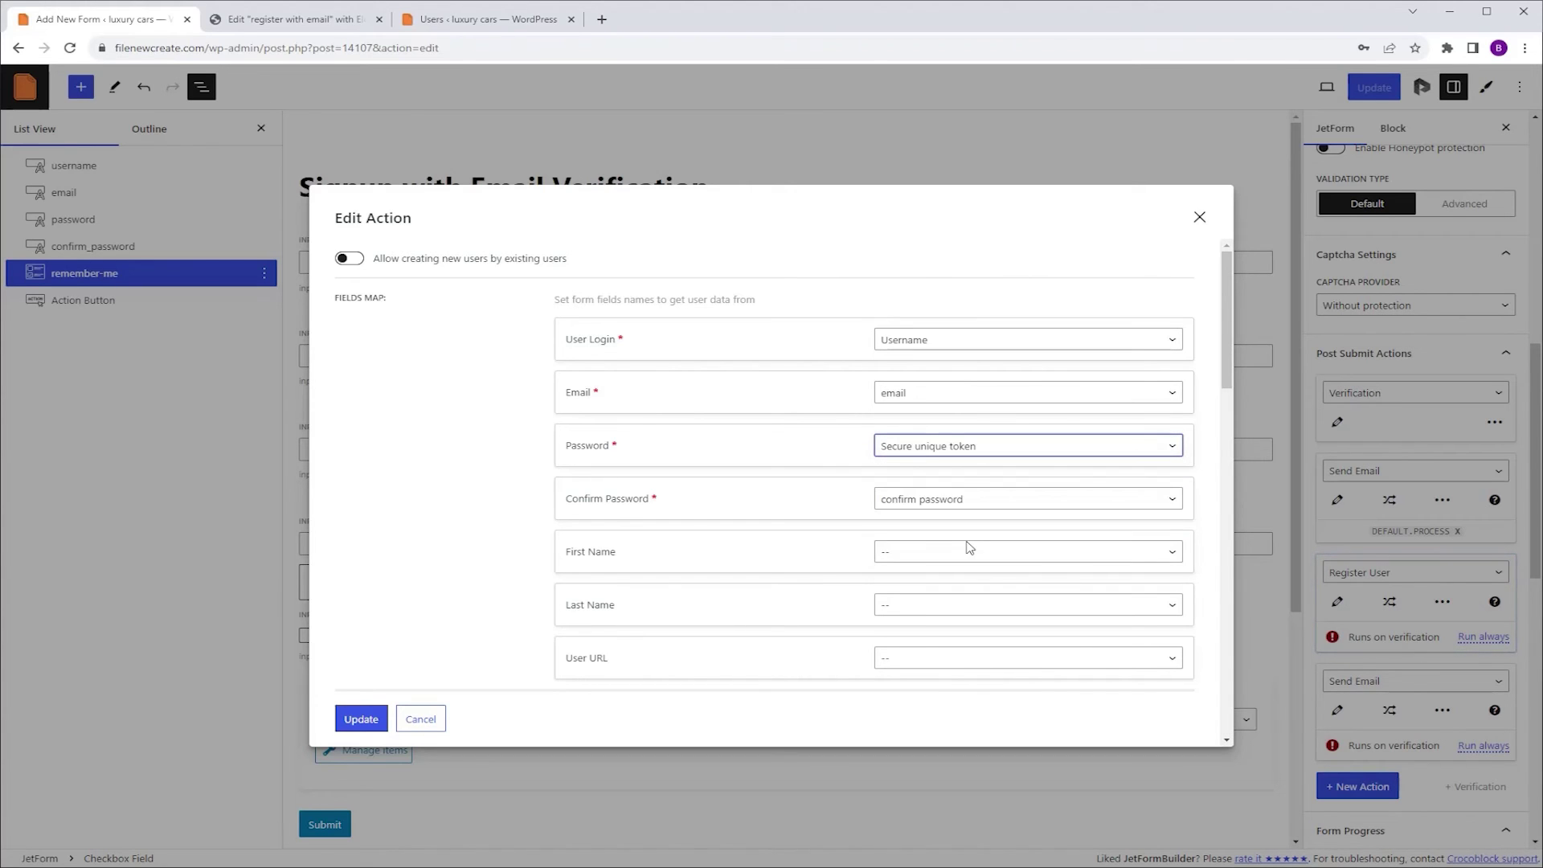
{"action": "left_click", "coordinate": [984, 502]}
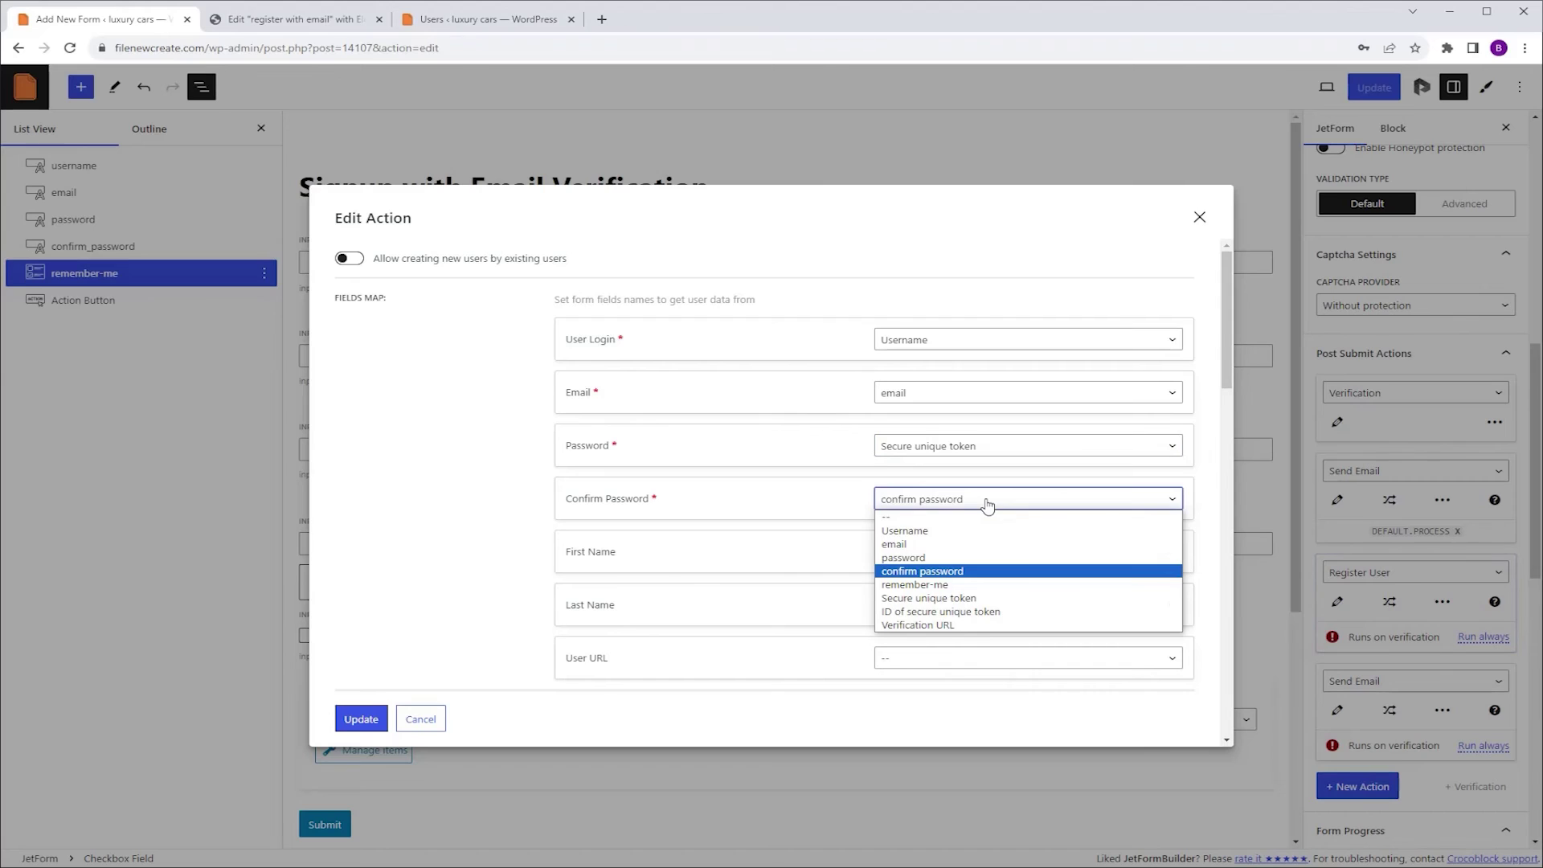
{"action": "left_click", "coordinate": [963, 598]}
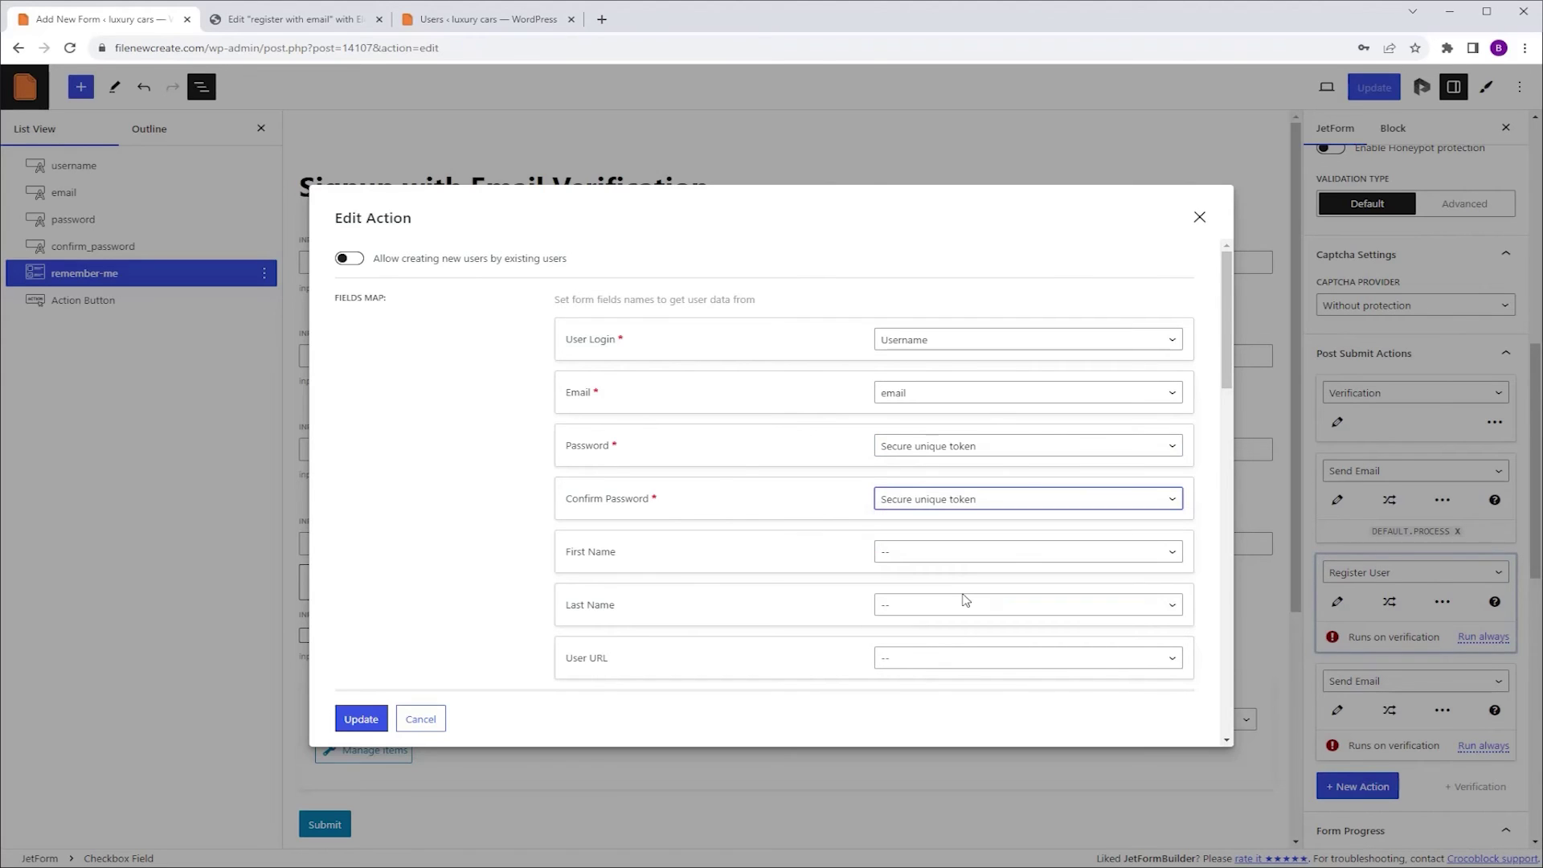
Map User Login to the email field in the Register User action and update the action.
{"action": "left_click", "coordinate": [1025, 347]}
{"action": "left_click", "coordinate": [958, 385]}
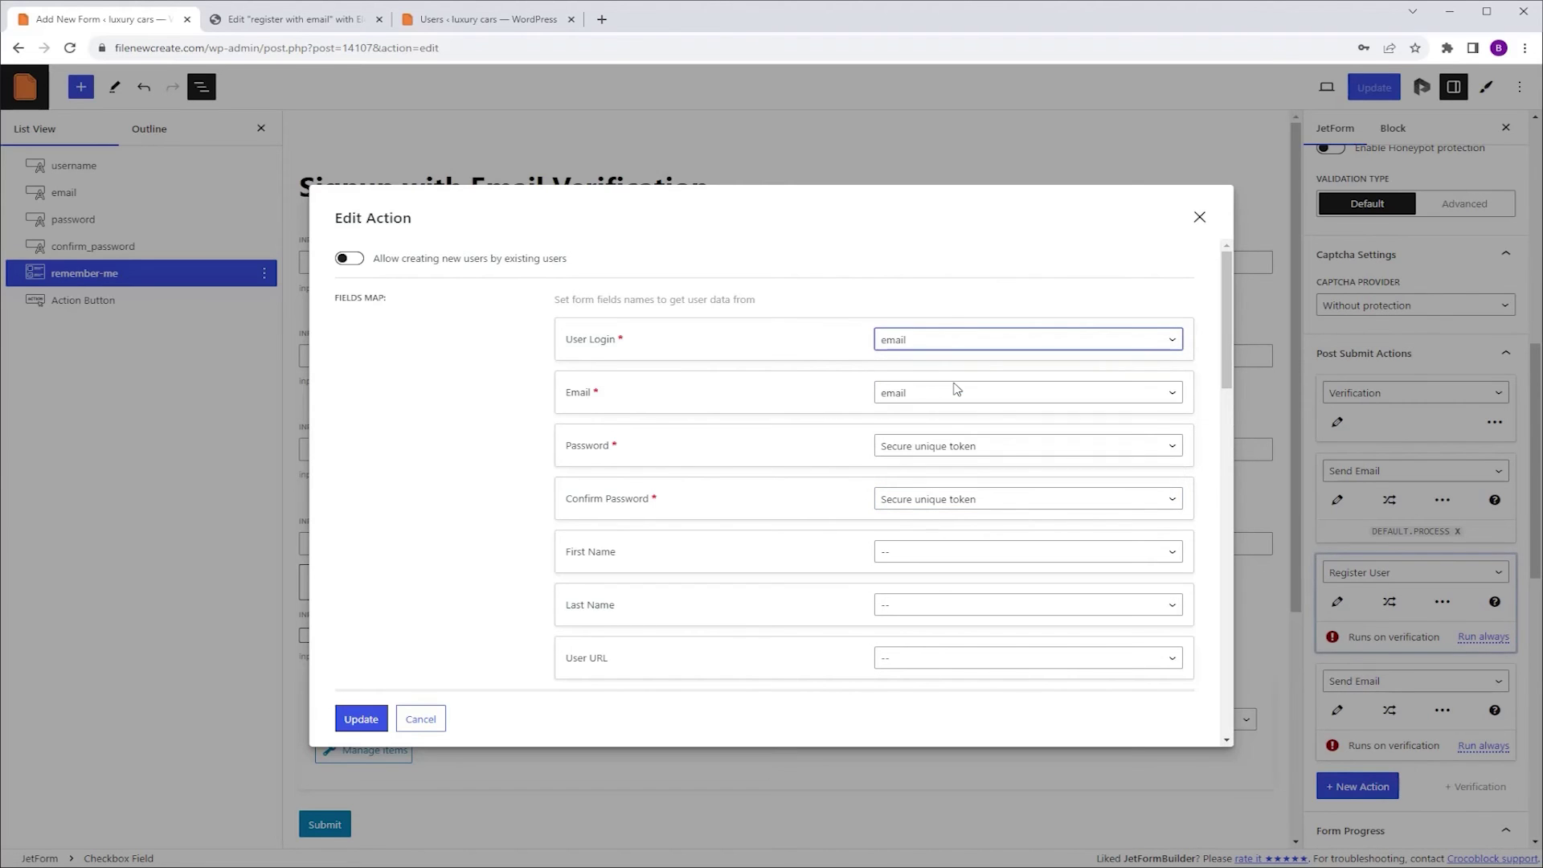
{"action": "left_click", "coordinate": [372, 721]}
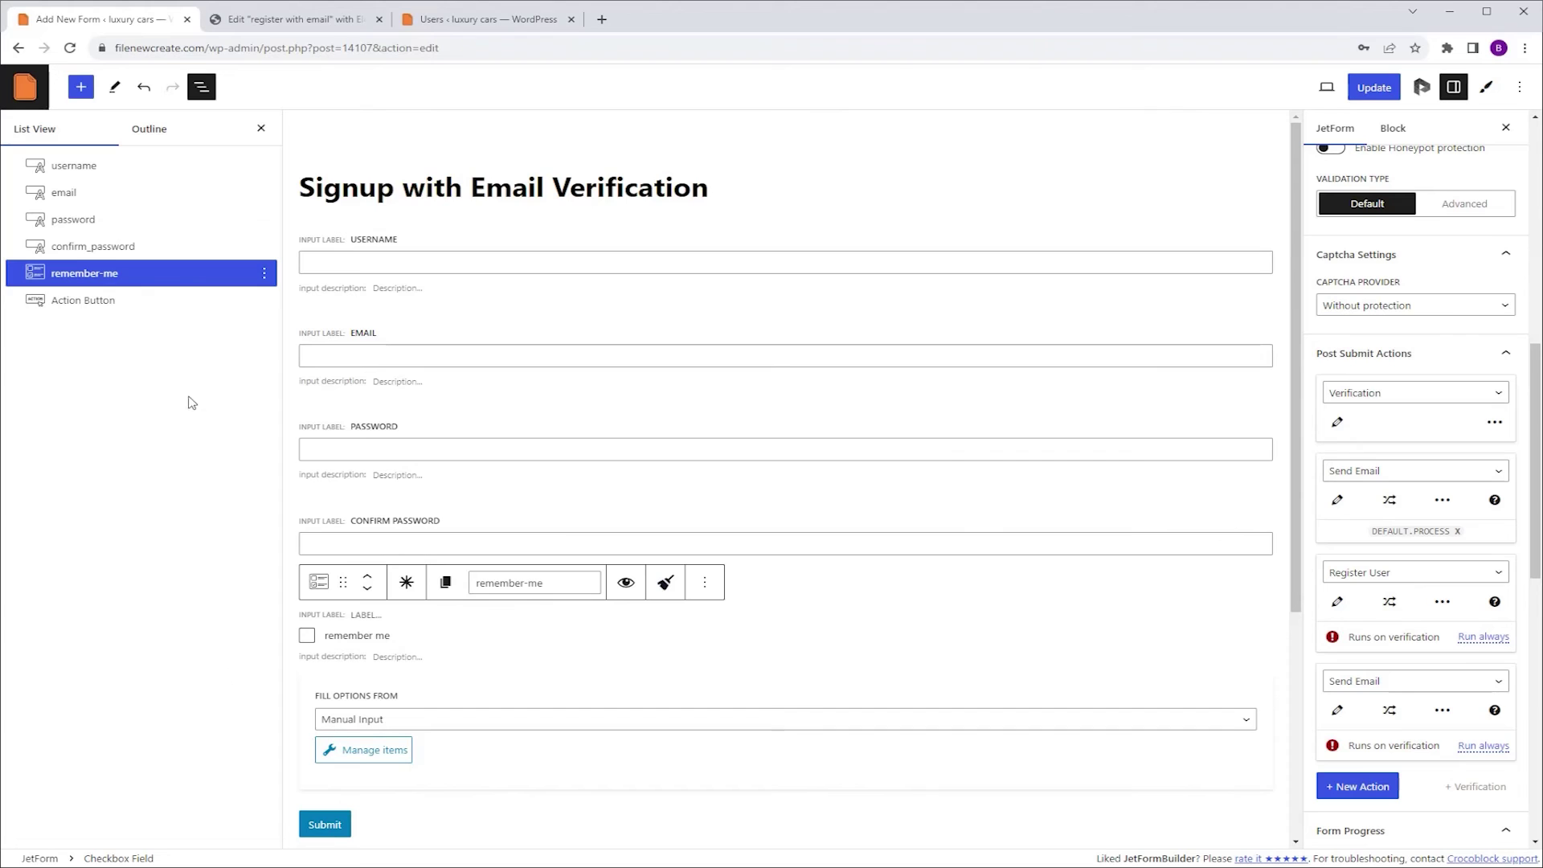
Delete the username, password and confirm_password fields from the signup form.
{"action": "left_click", "coordinate": [188, 170]}
{"action": "left_click", "coordinate": [263, 165]}
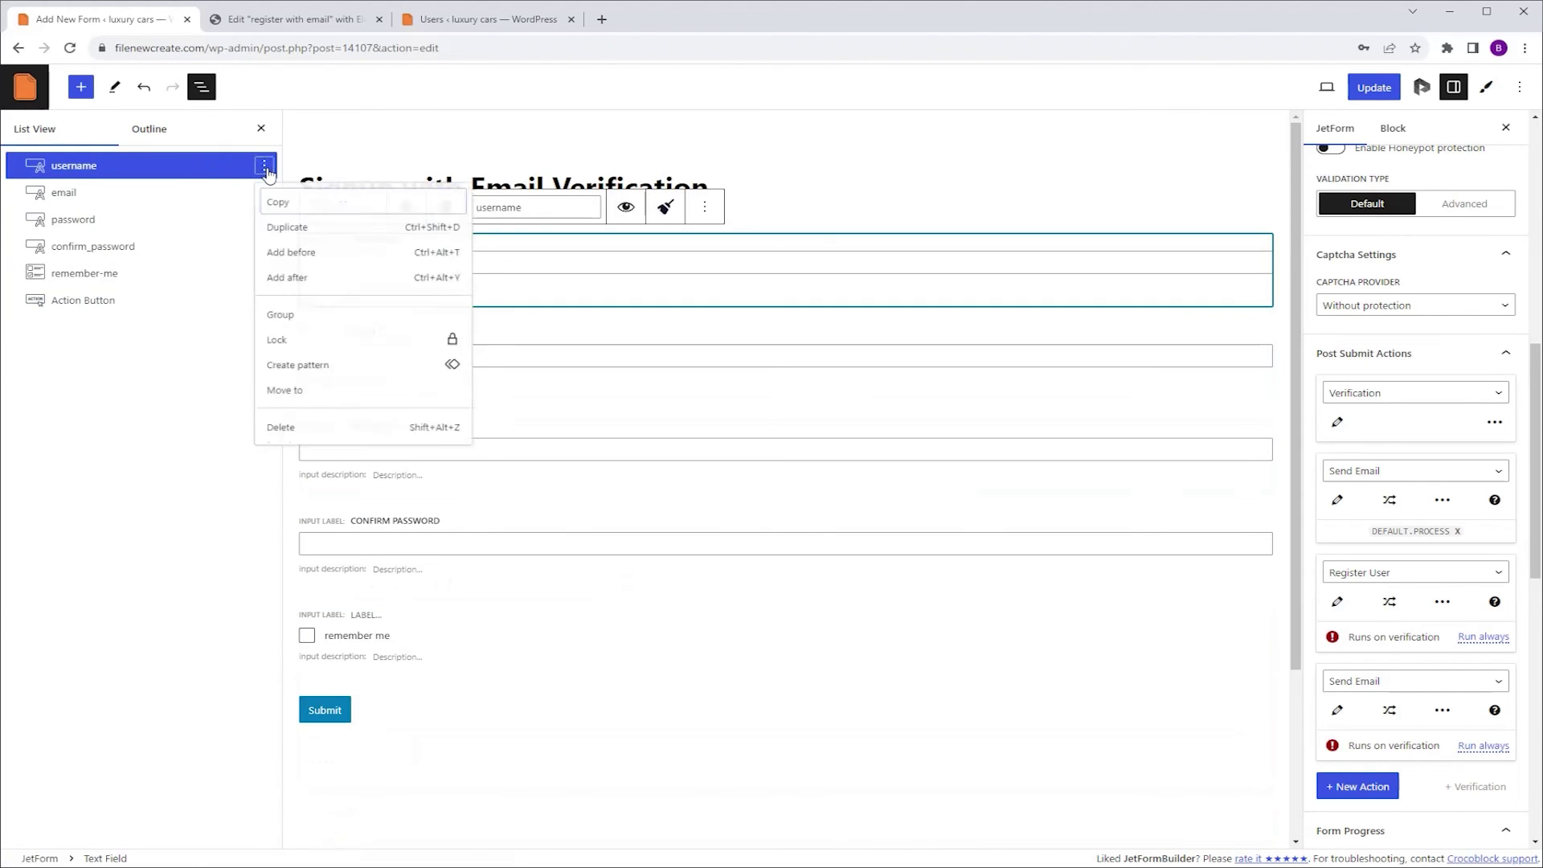
{"action": "left_click", "coordinate": [306, 447]}
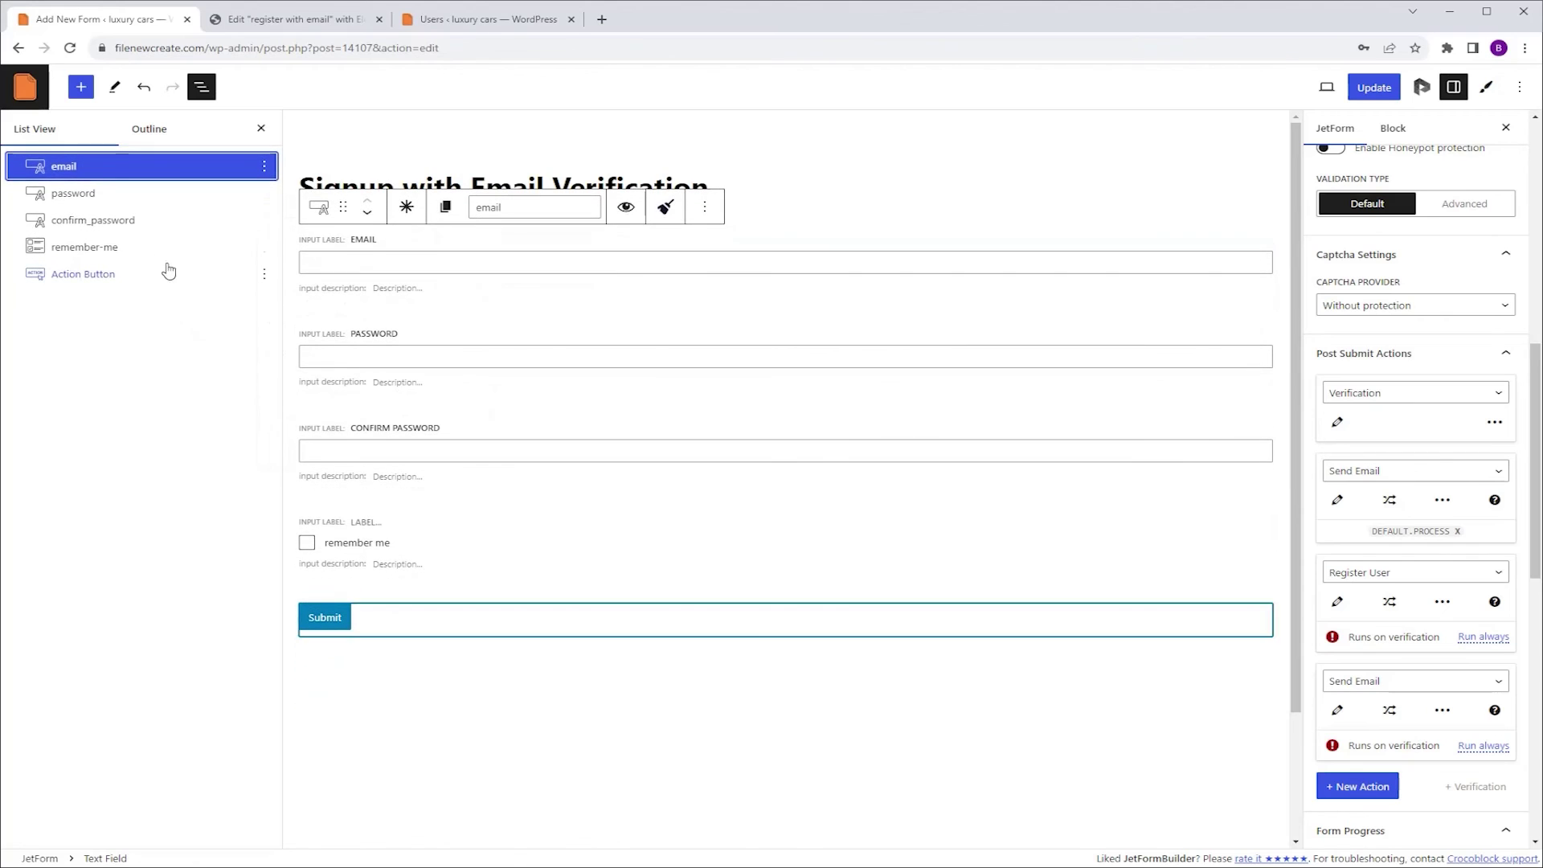
{"action": "left_click", "coordinate": [138, 219]}
{"action": "left_click", "coordinate": [165, 197], "text": "shift"}
{"action": "left_click", "coordinate": [263, 193]}
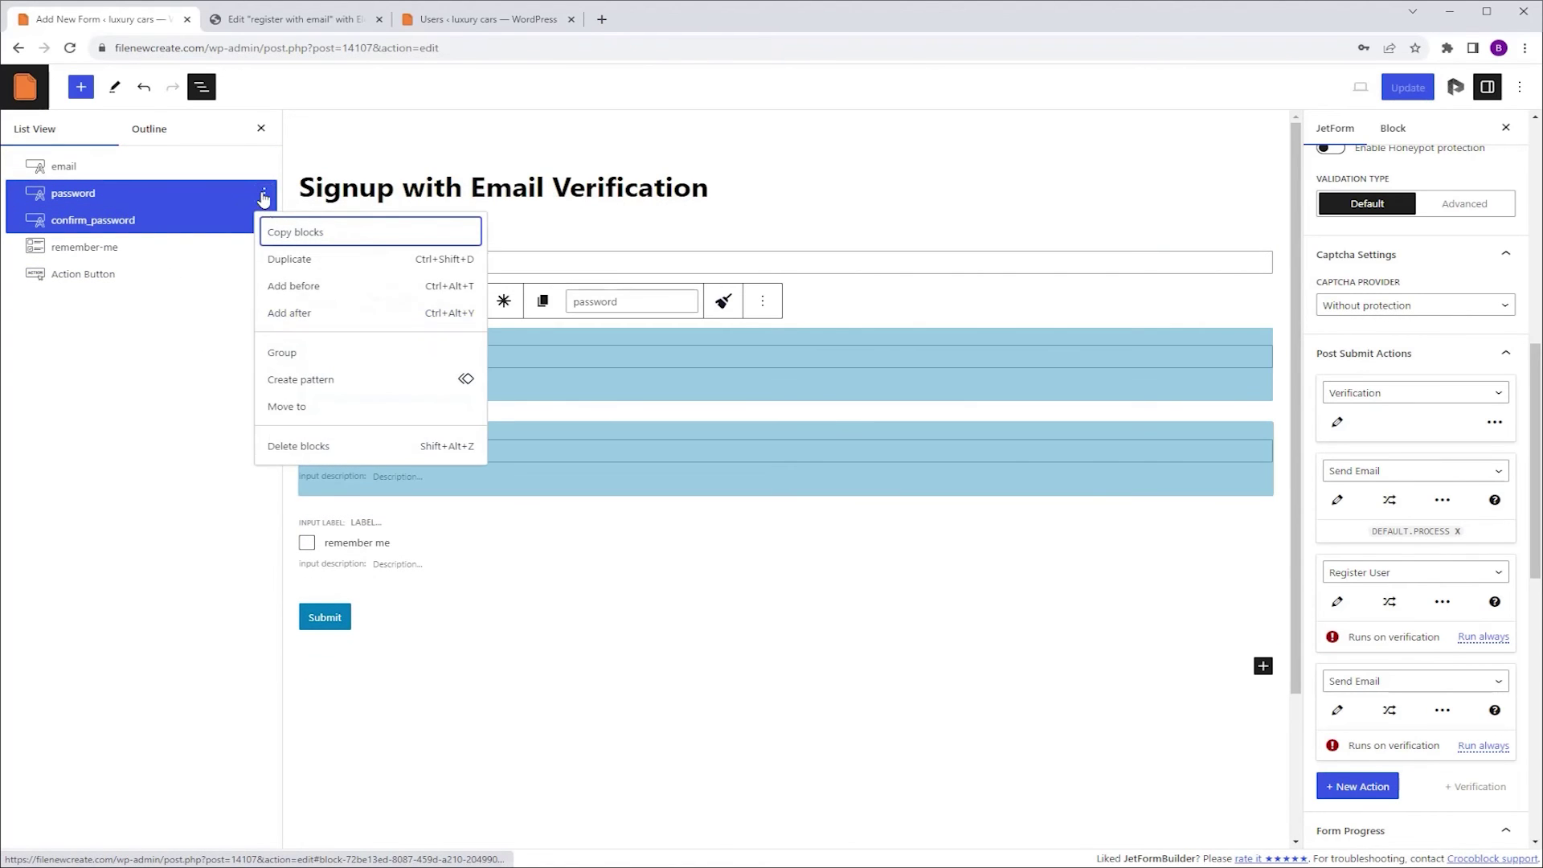
{"action": "left_click", "coordinate": [290, 446]}
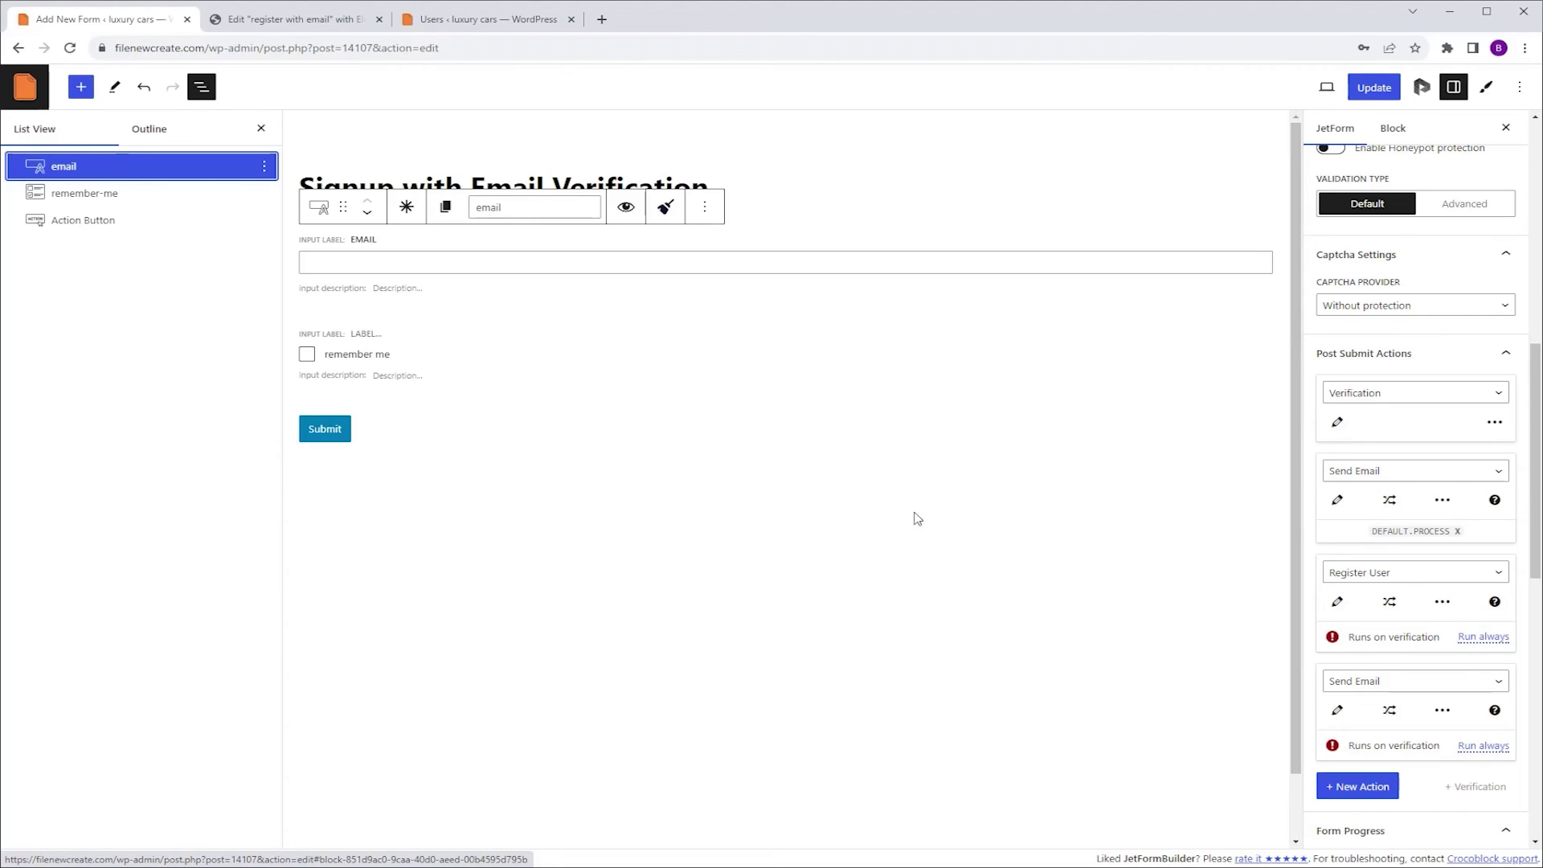
In the "Your Registration is Complete" email content, replace %password% with %_jfb_verification_token%, then update the action and save the form.
{"action": "left_click", "coordinate": [1337, 712]}
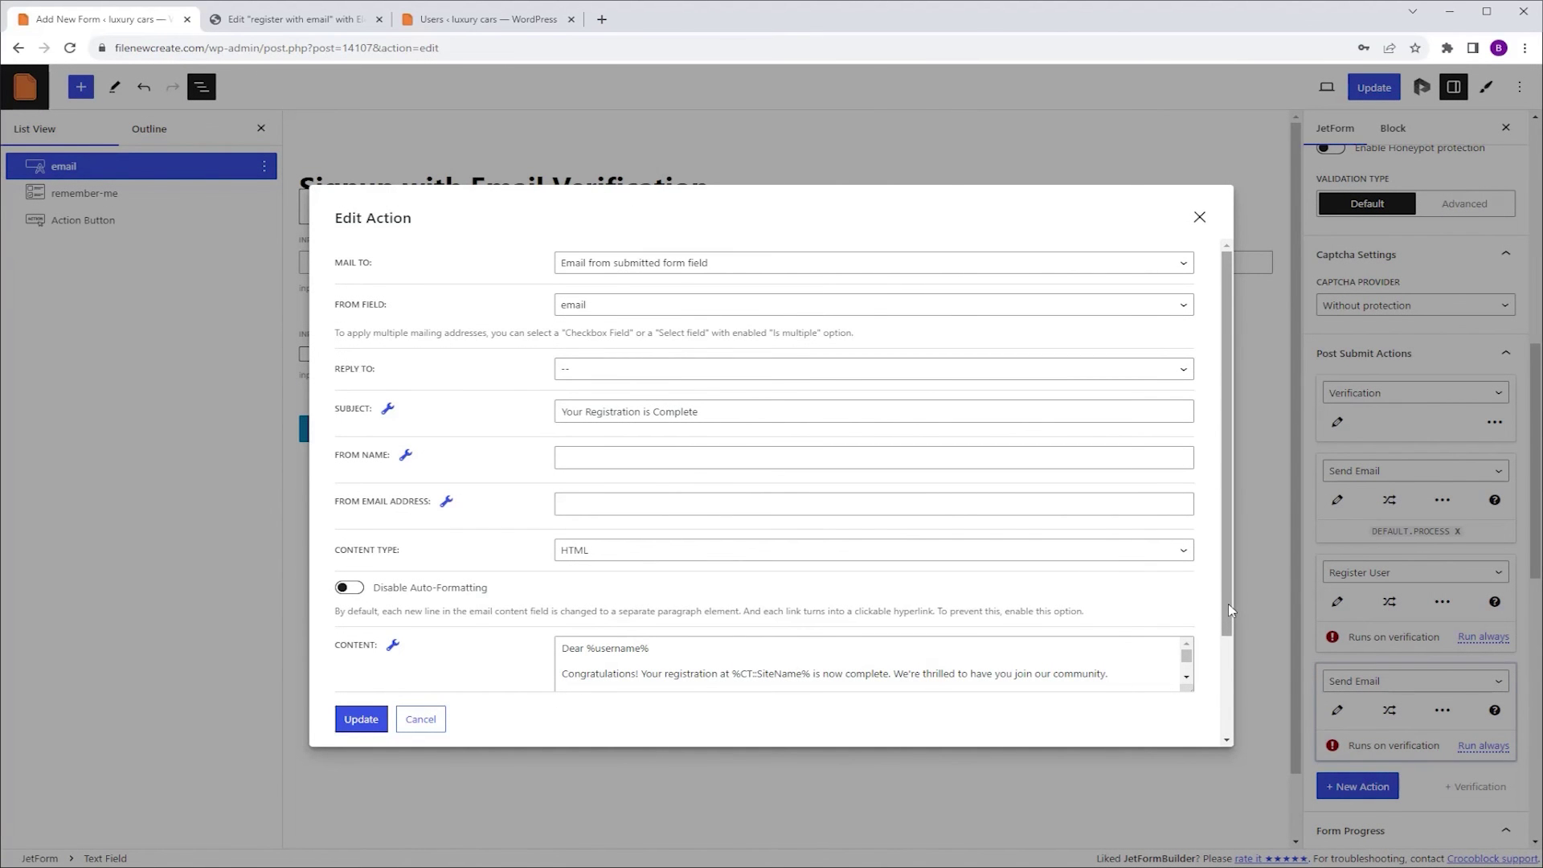
{"action": "scroll", "coordinate": [1228, 604], "scroll_direction": "down", "scroll_amount": 2}
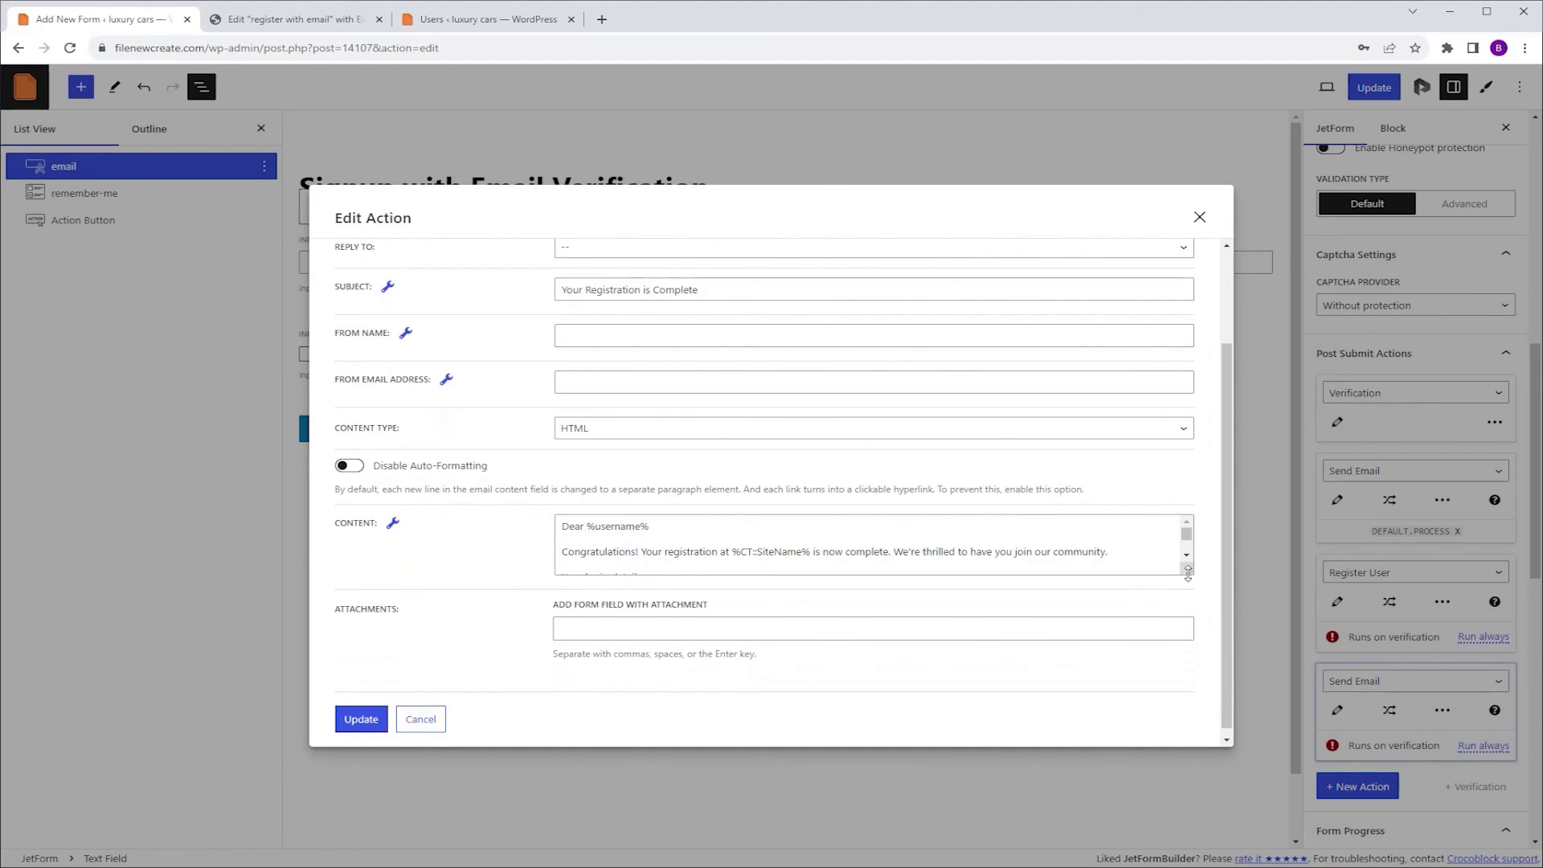
{"action": "left_click_drag", "start_coordinate": [1187, 571], "coordinate": [1187, 645]}
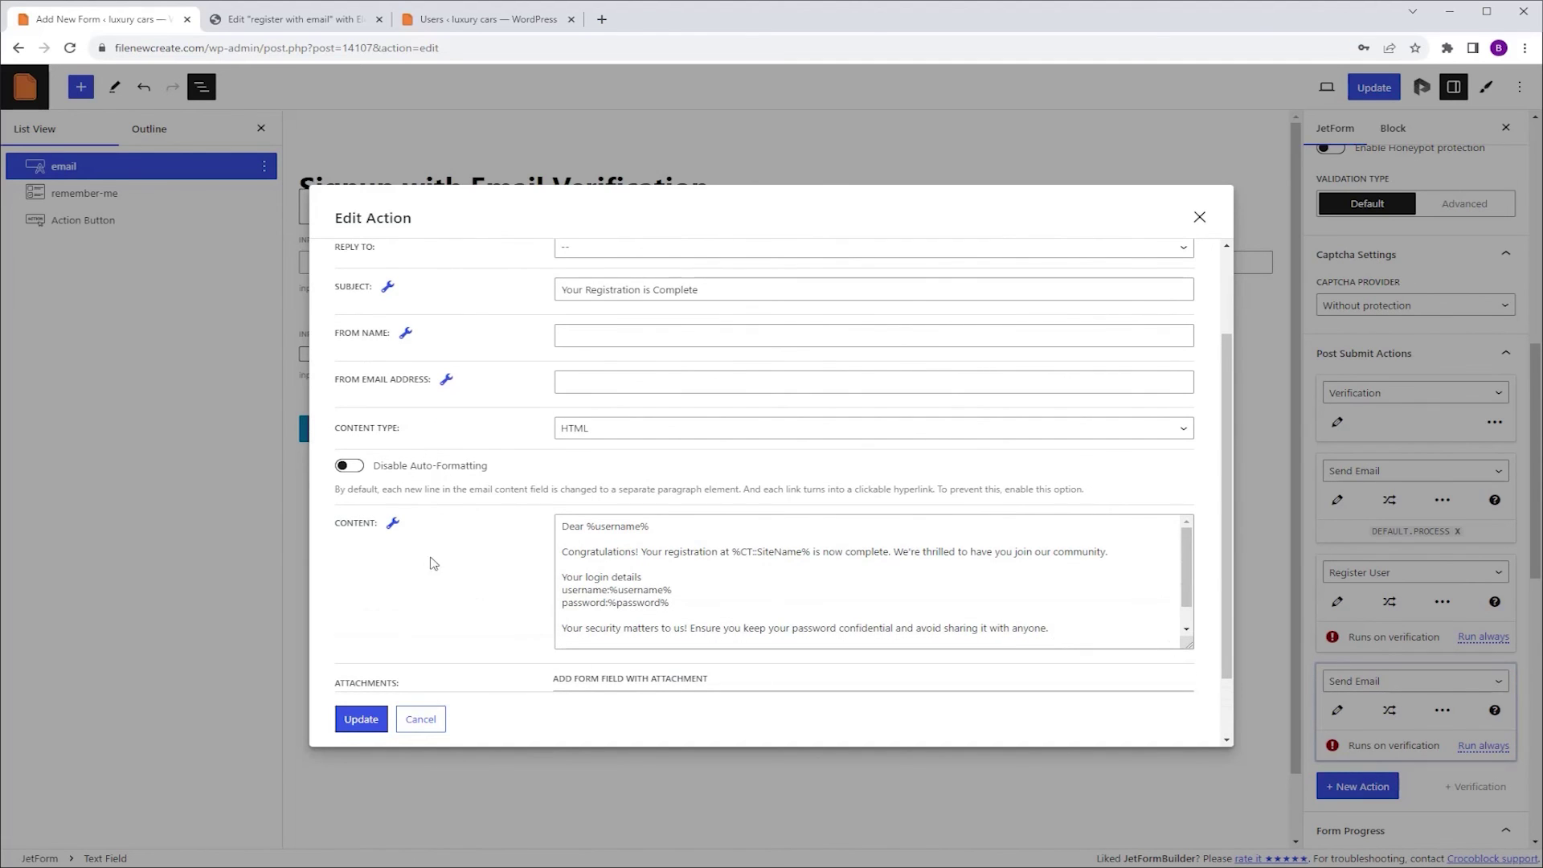
{"action": "left_click", "coordinate": [392, 523]}
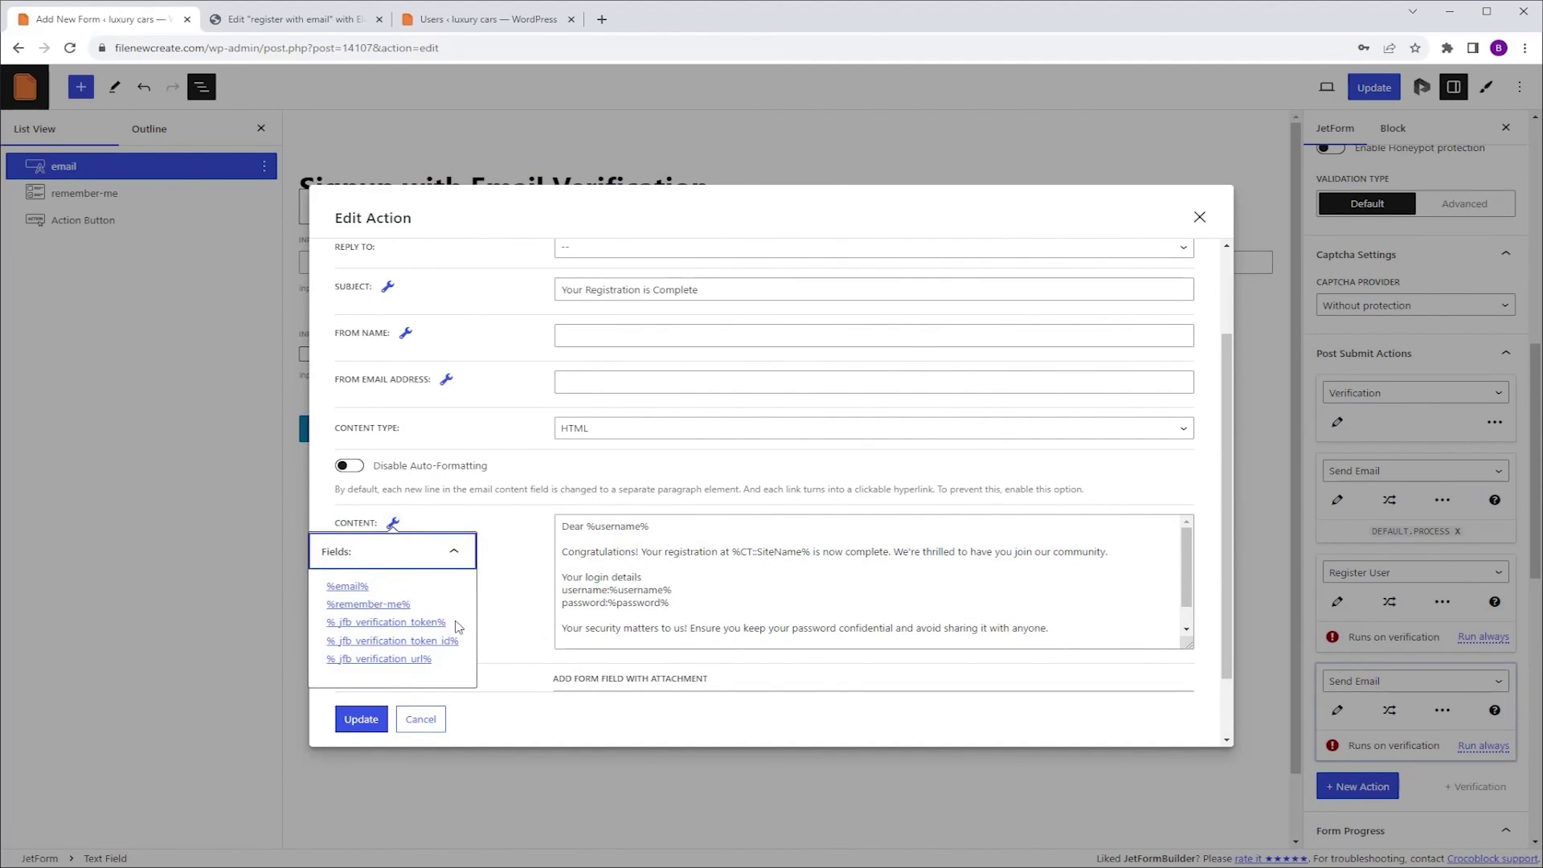
{"action": "left_click_drag", "start_coordinate": [458, 626], "coordinate": [332, 632]}
{"action": "key", "text": "ctrl+c"}
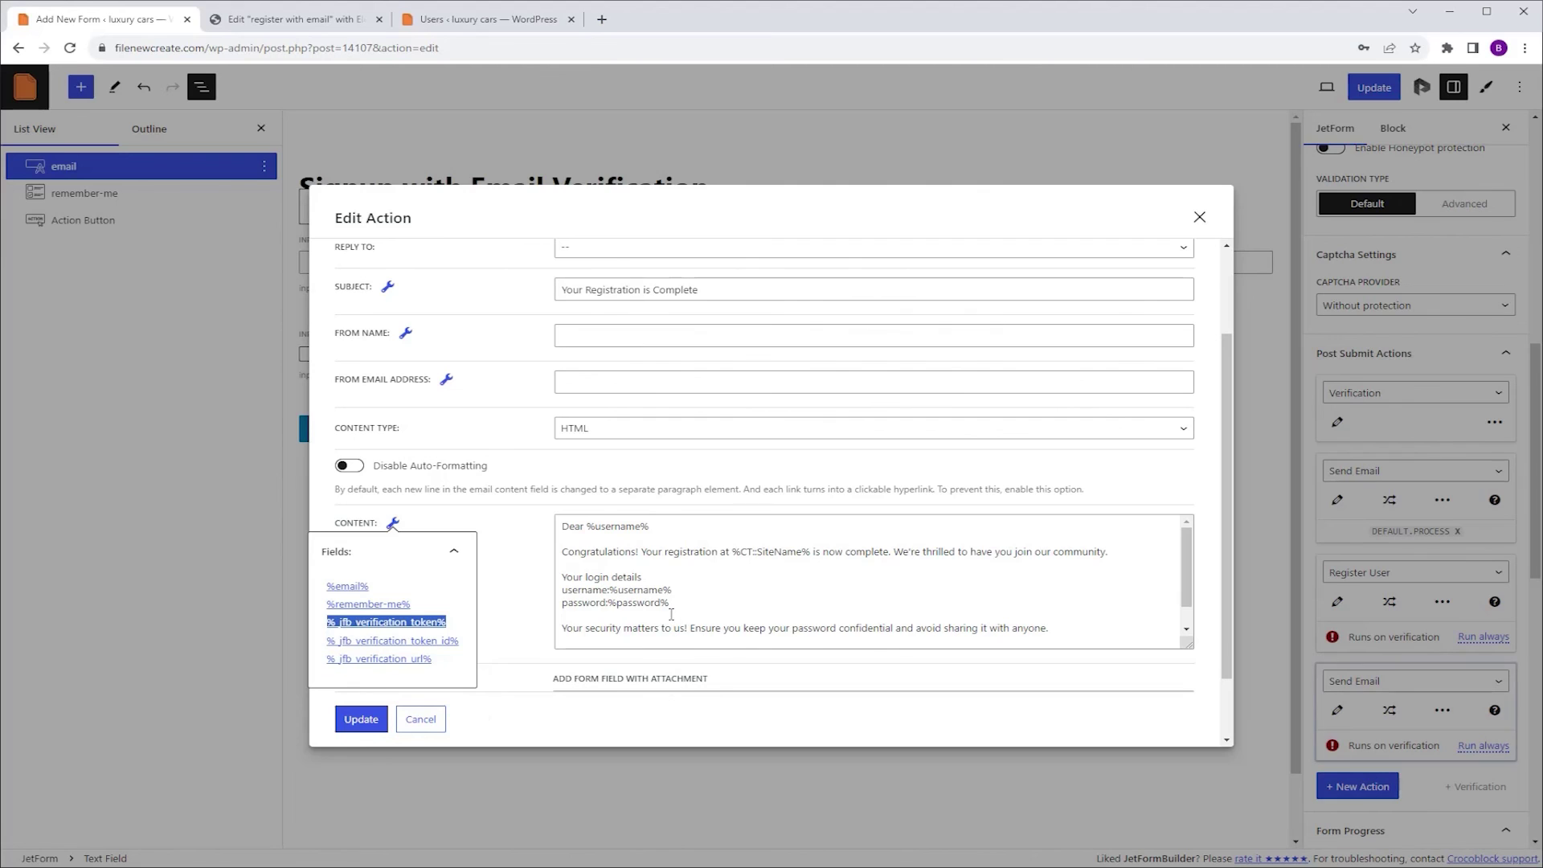
{"action": "left_click_drag", "start_coordinate": [669, 602], "coordinate": [611, 604]}
{"action": "key", "text": "ctrl+v"}
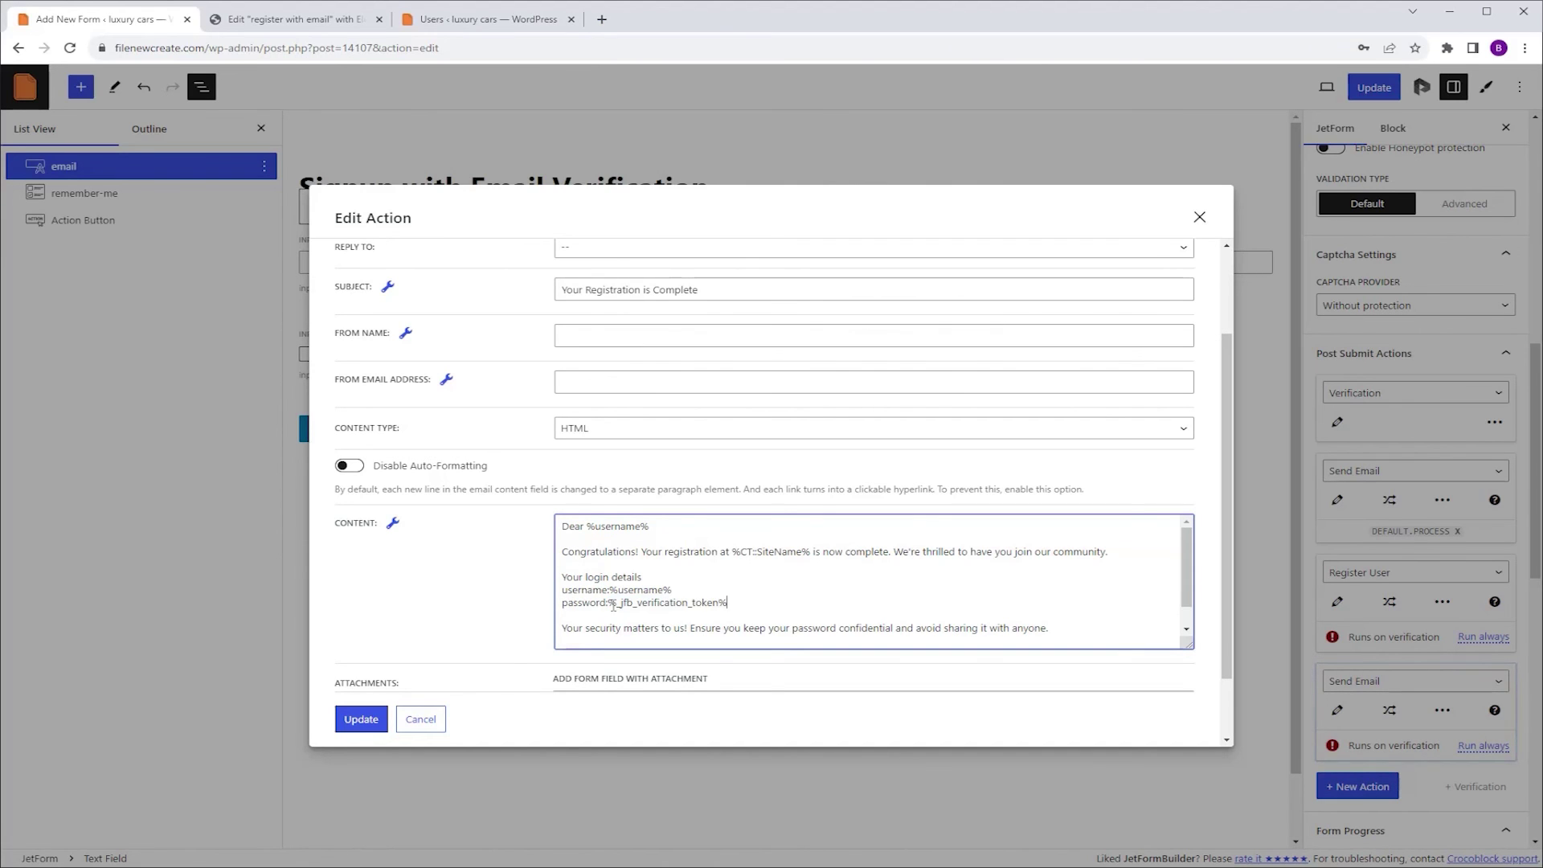
{"action": "left_click", "coordinate": [362, 723]}
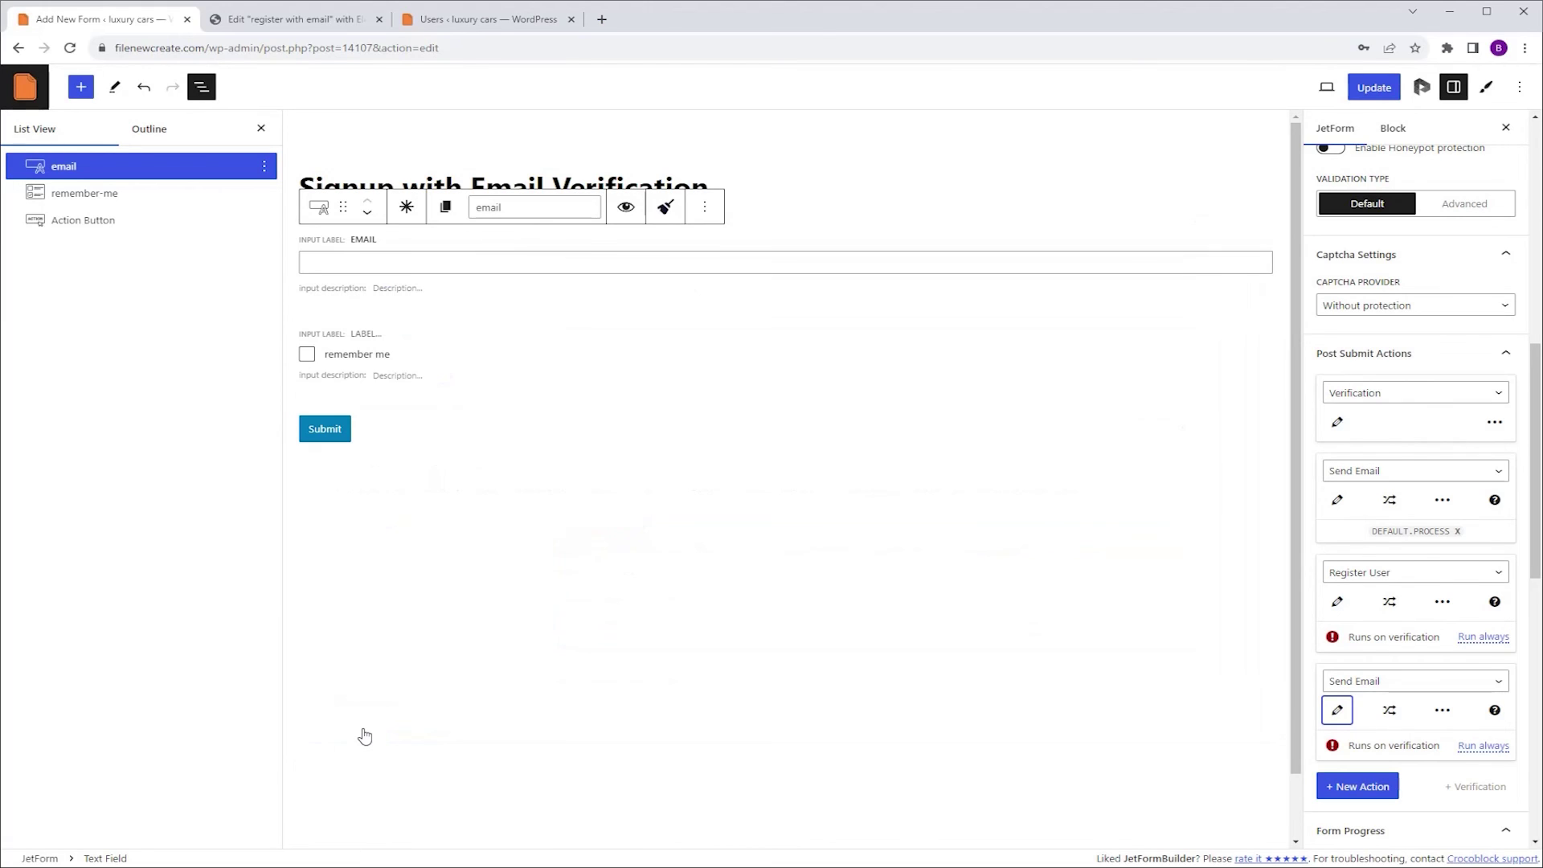
{"action": "left_click", "coordinate": [1375, 86]}
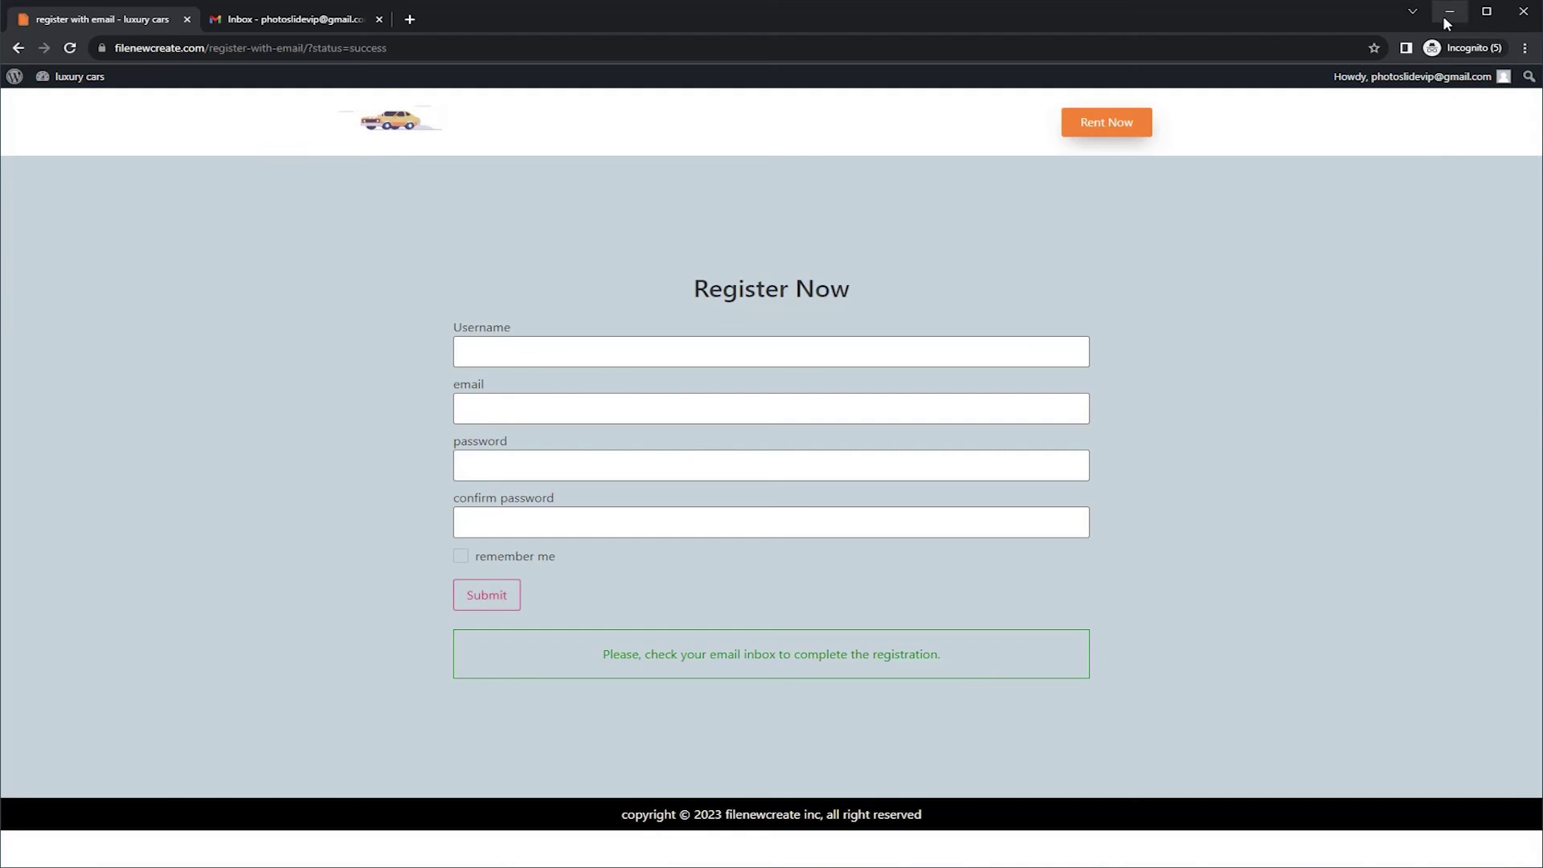
Reload the registration page in the incognito window, fill in the email address, enable remember me and submit the form.
{"action": "left_click", "coordinate": [69, 49]}
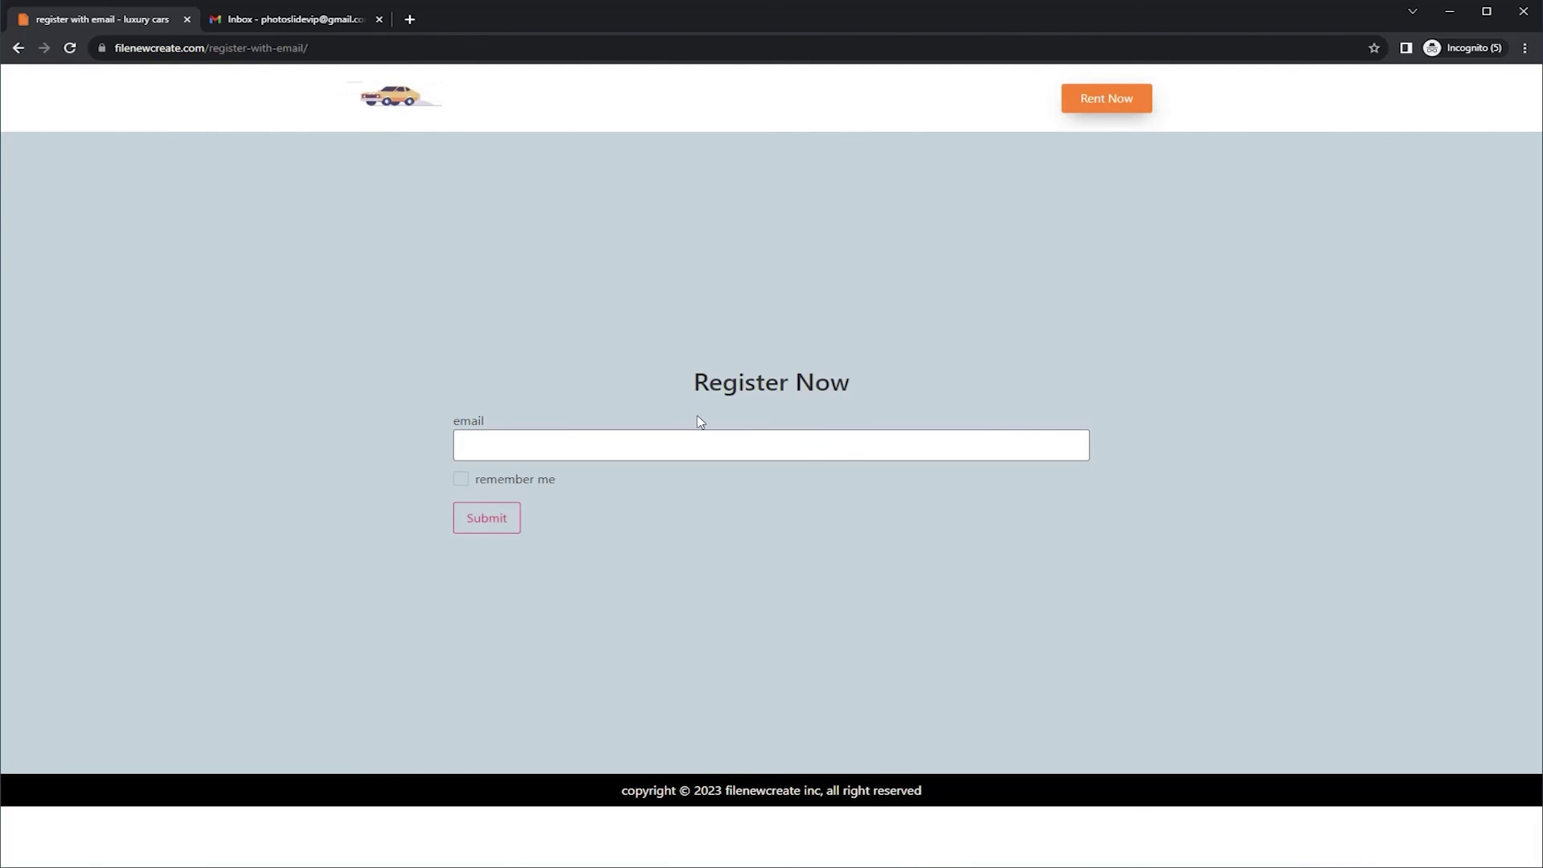
{"action": "left_click", "coordinate": [673, 447]}
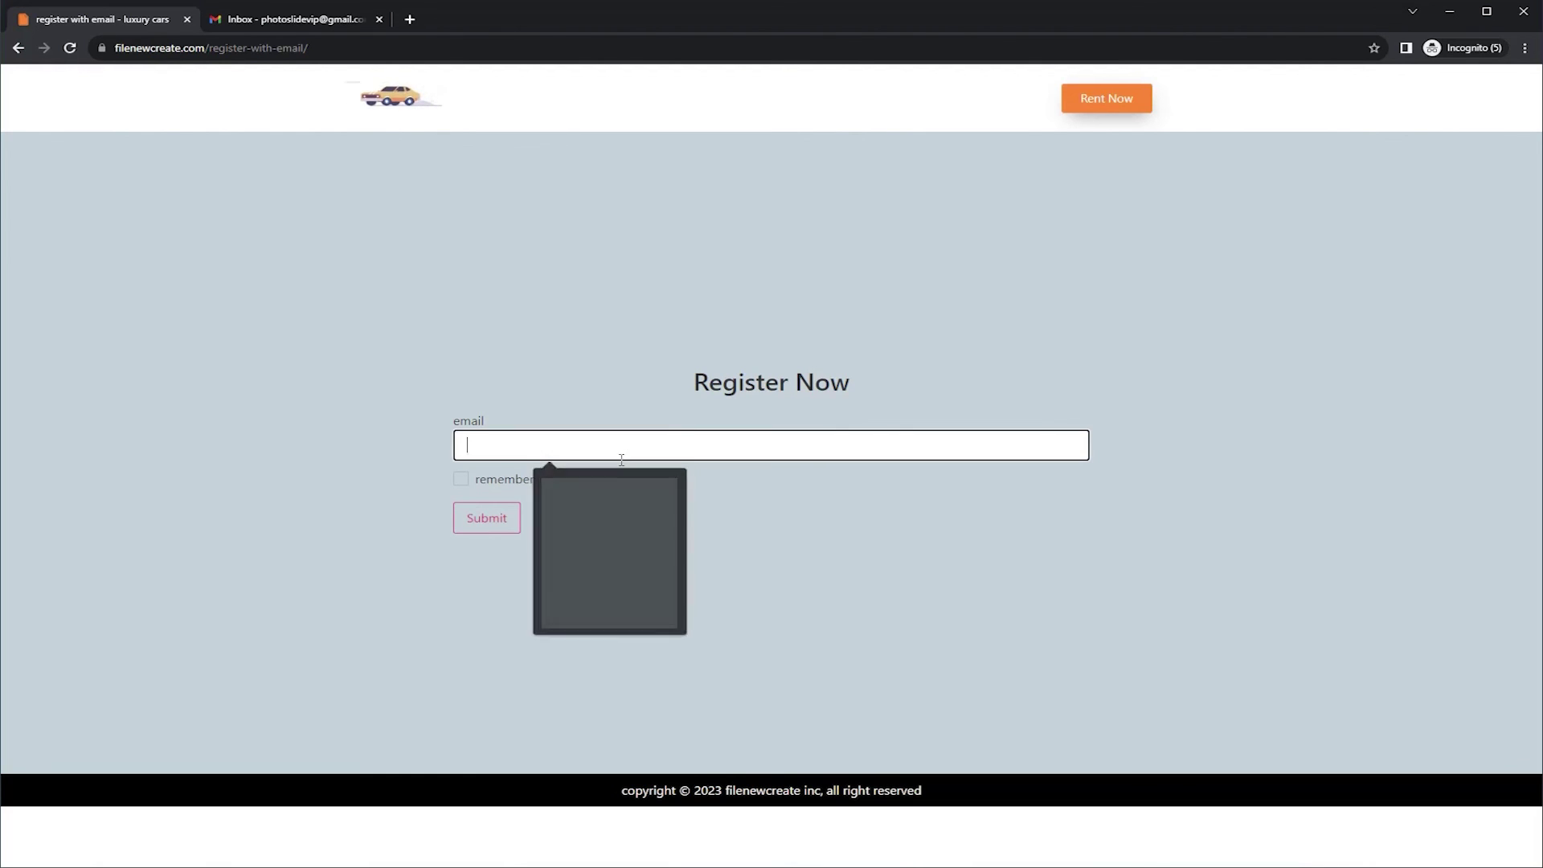
{"action": "left_click", "coordinate": [579, 486]}
{"action": "left_click", "coordinate": [461, 480]}
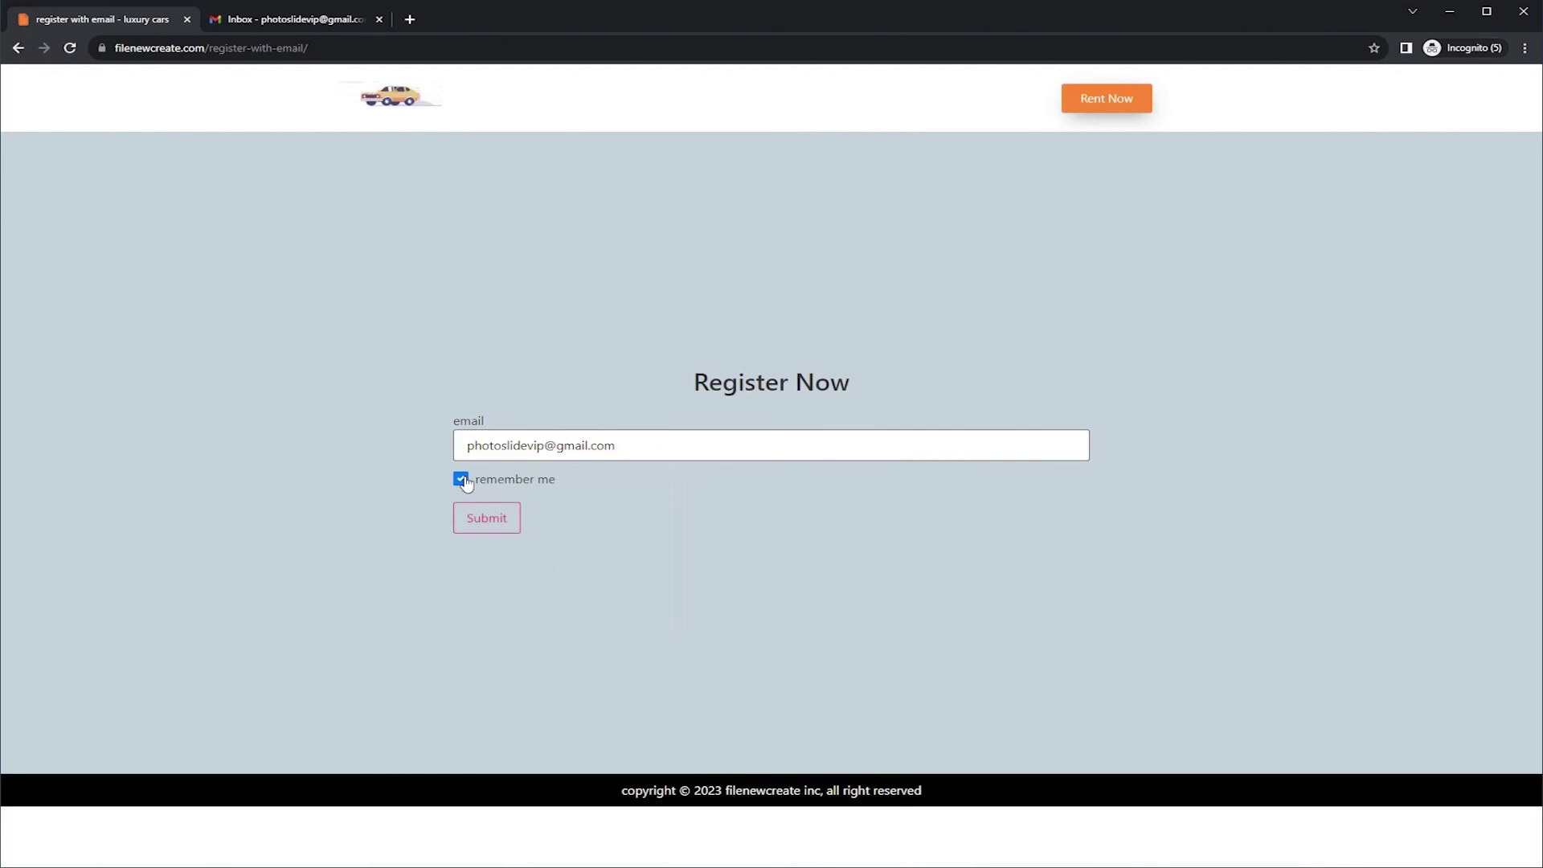
{"action": "left_click", "coordinate": [492, 520]}
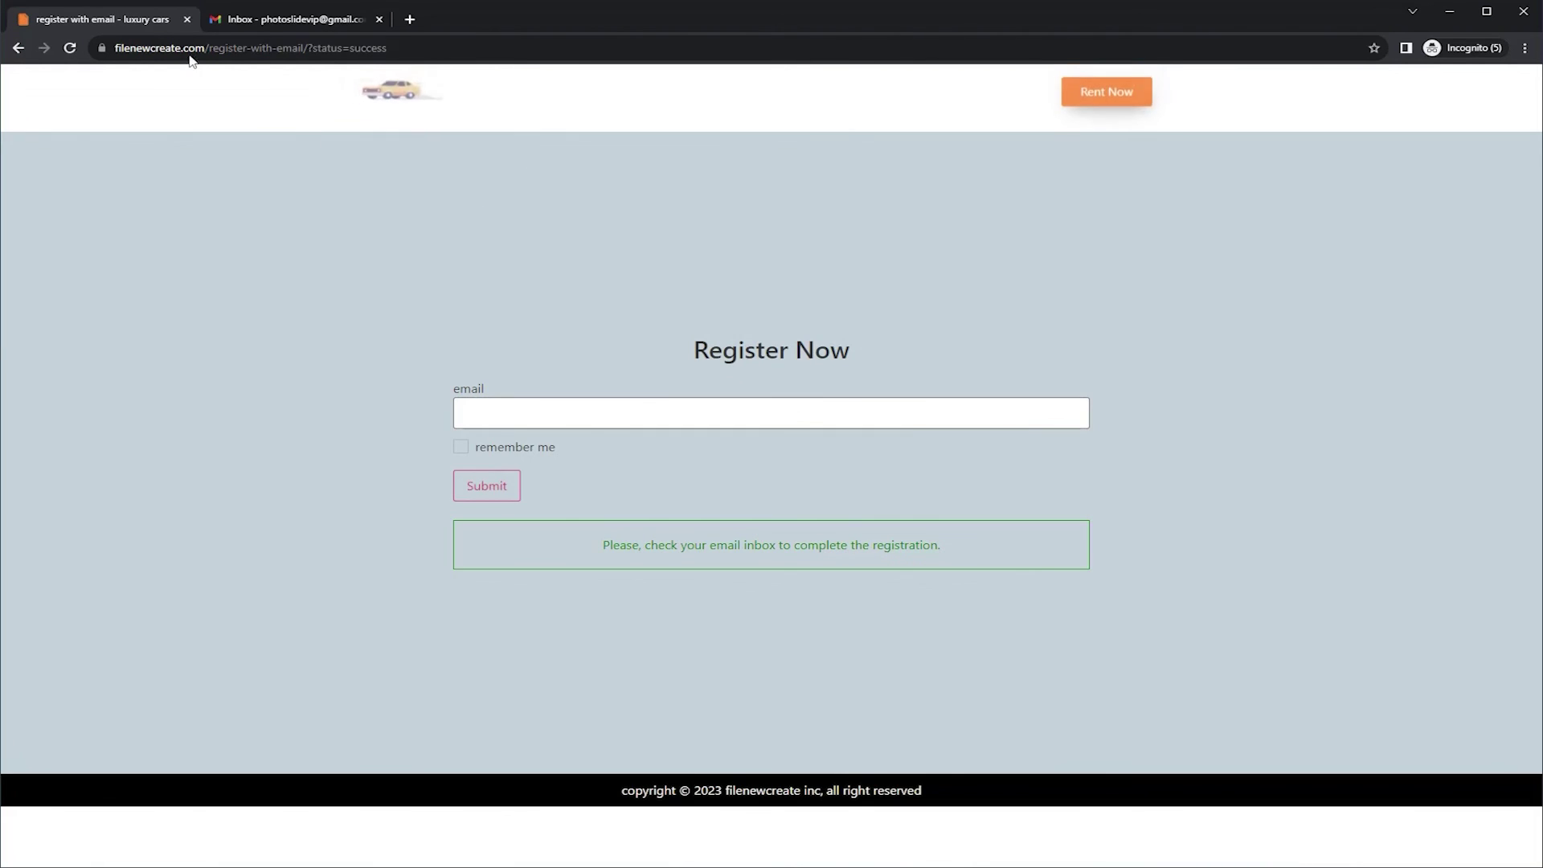
Open the "[luxury cars] Confirm your email" message in Gmail and follow its verification link.
{"action": "left_click", "coordinate": [275, 19]}
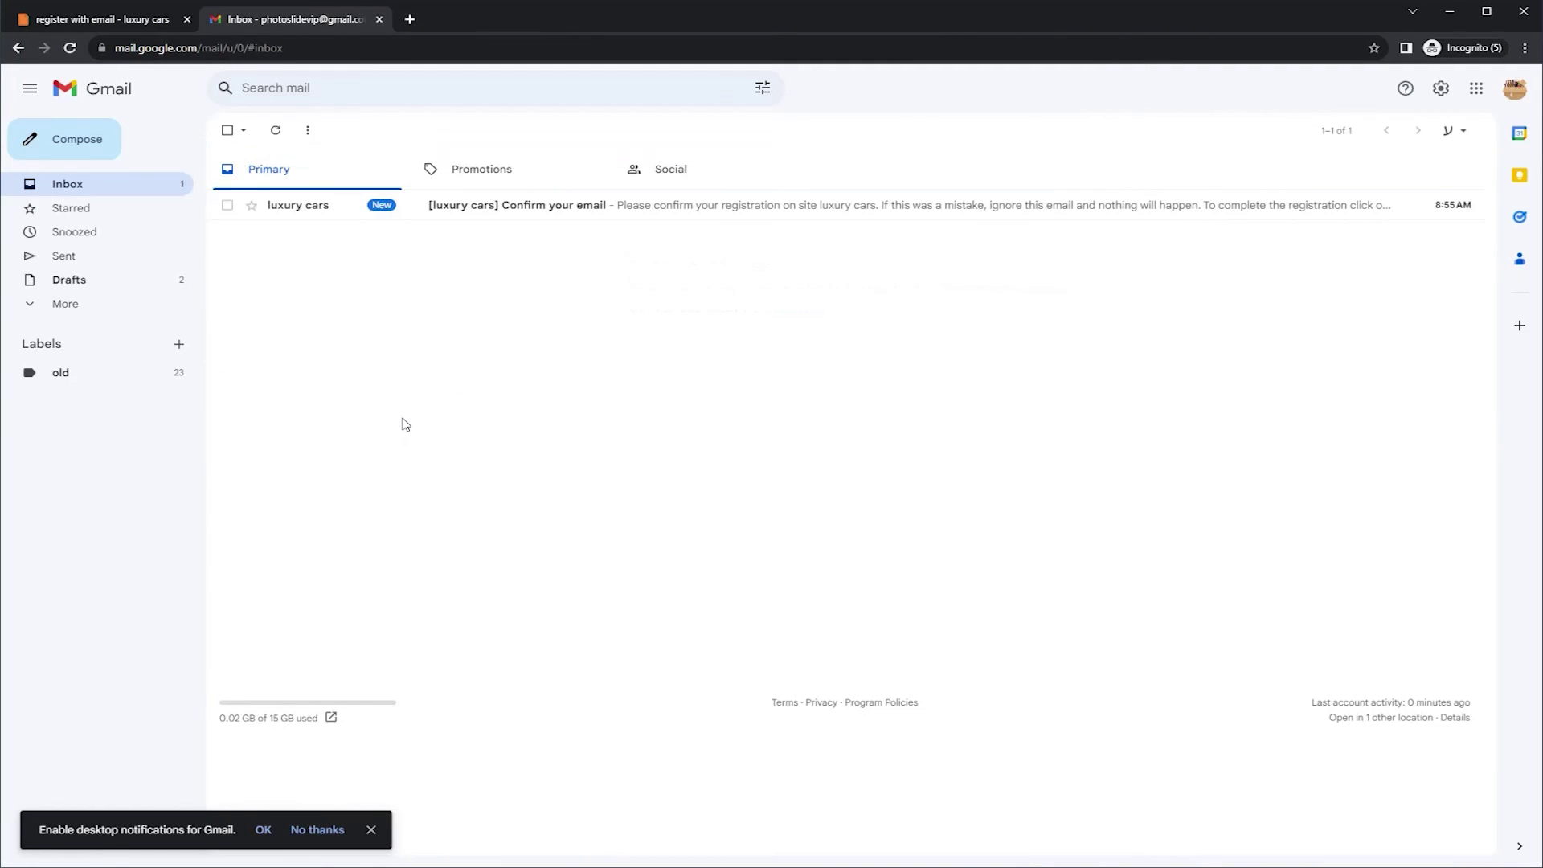
{"action": "left_click", "coordinate": [324, 210]}
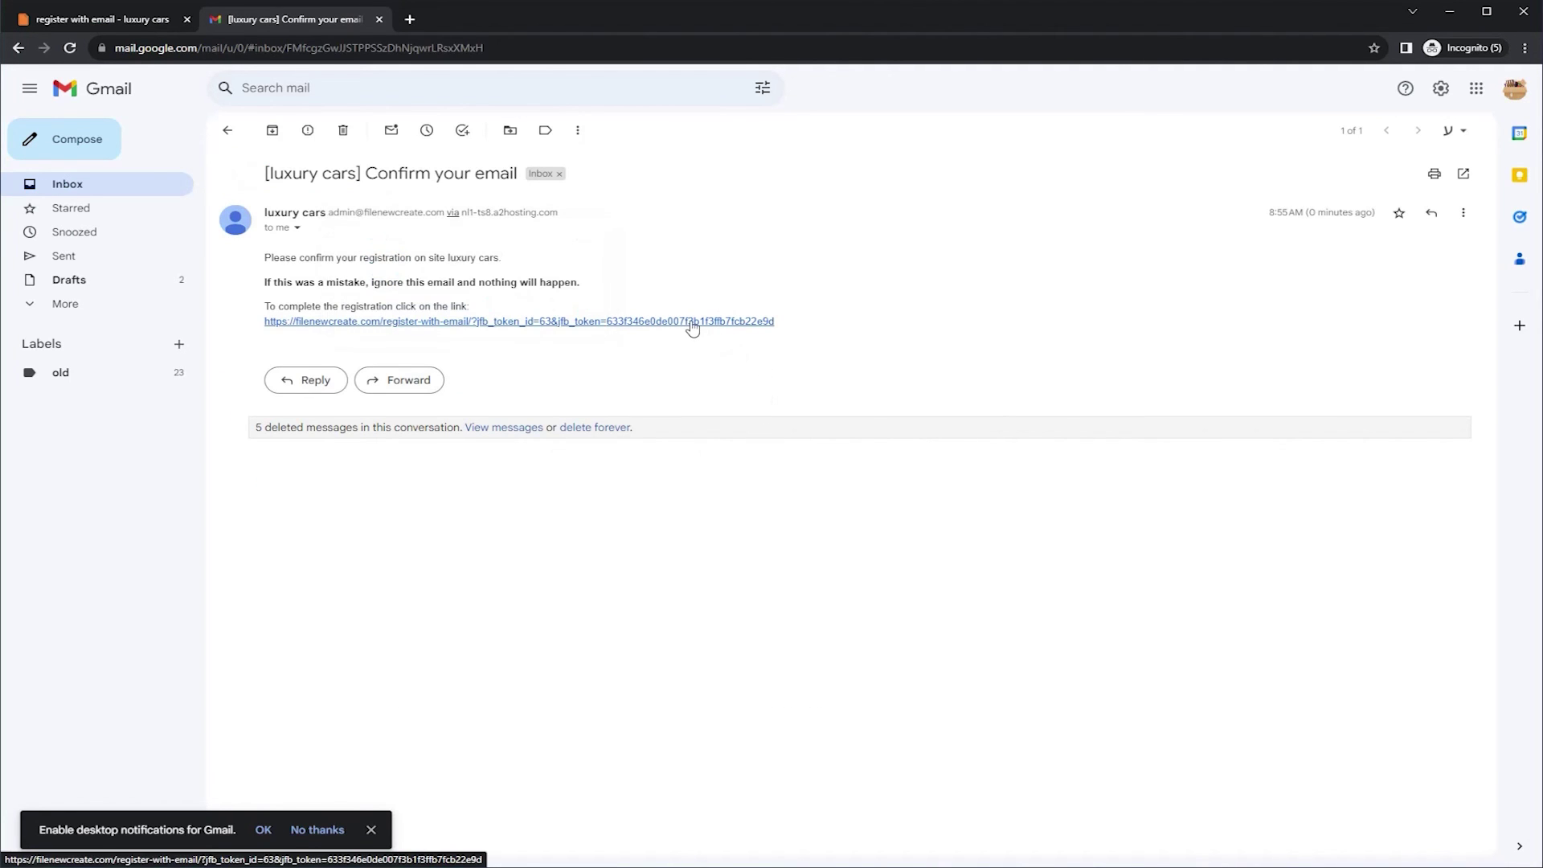
{"action": "left_click", "coordinate": [692, 322]}
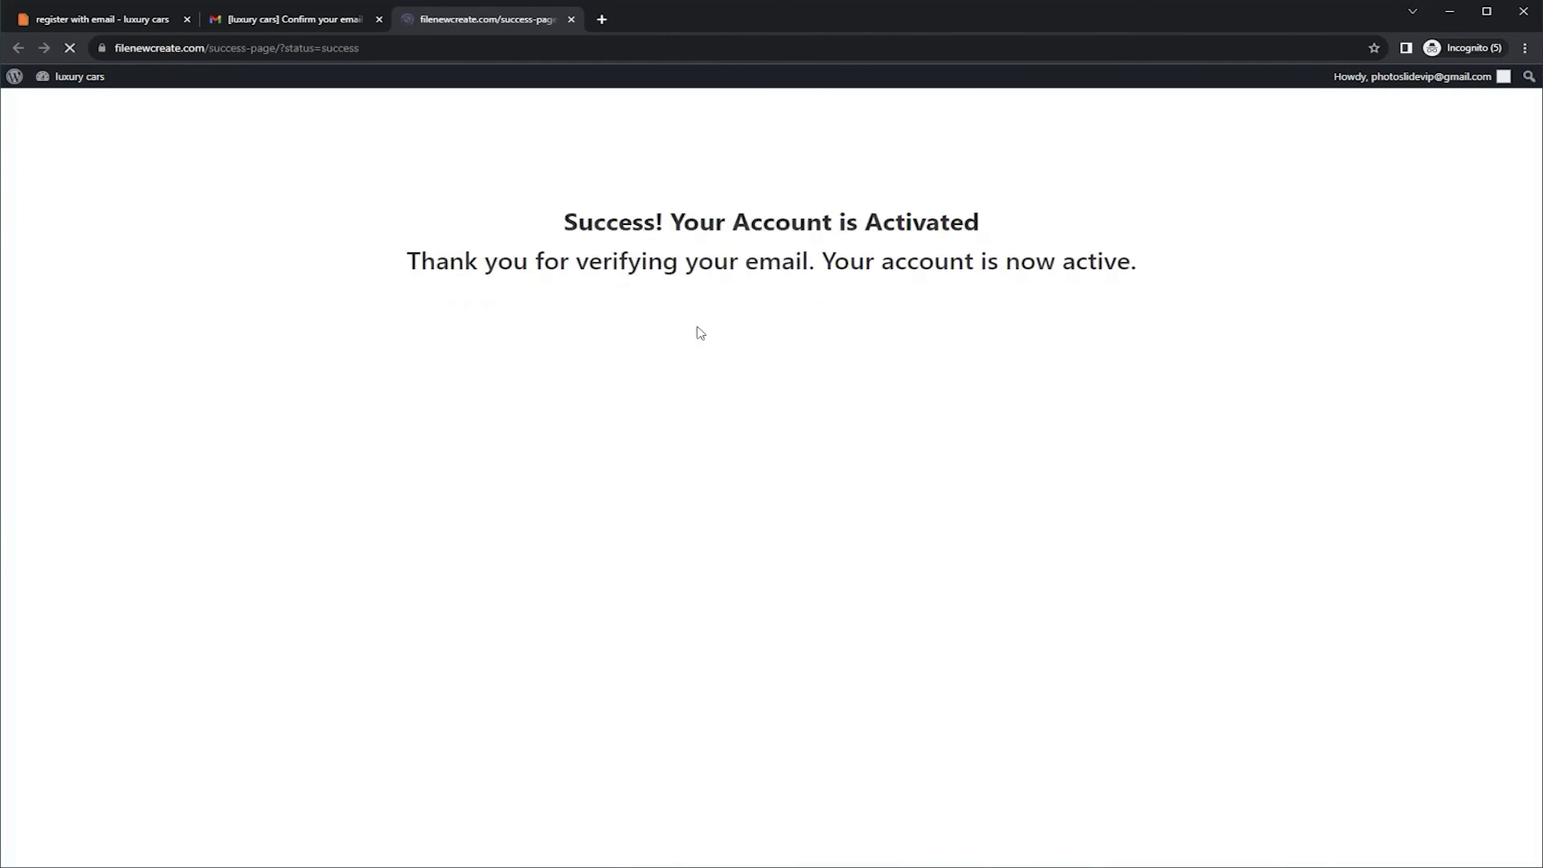
Return to the Gmail inbox and read the login details in the "Your Registration is Complete" email.
{"action": "left_click", "coordinate": [294, 21]}
{"action": "left_click", "coordinate": [69, 190]}
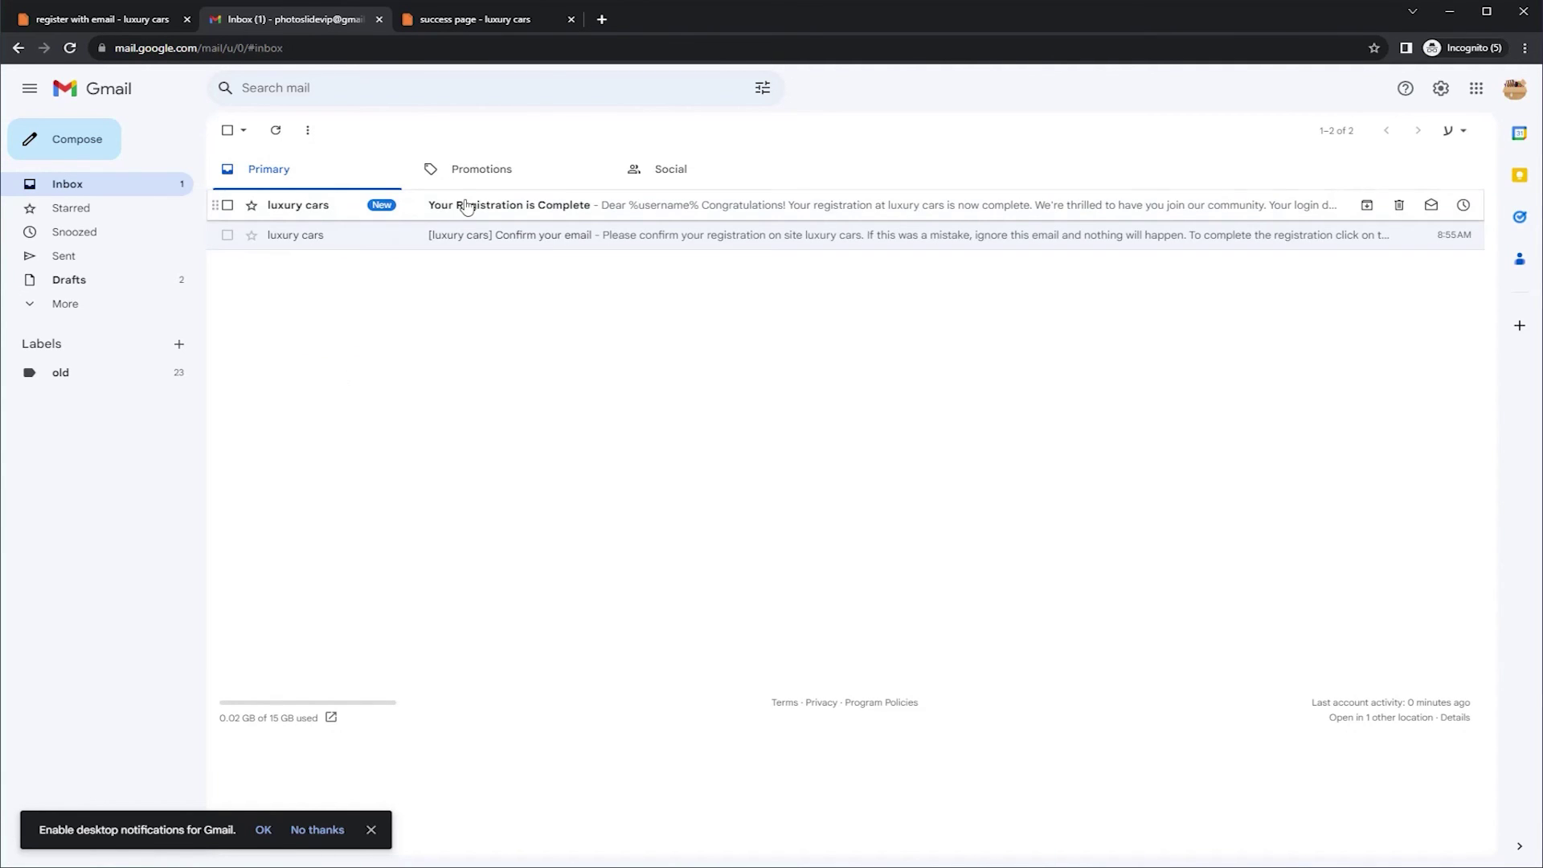
{"action": "left_click", "coordinate": [460, 206]}
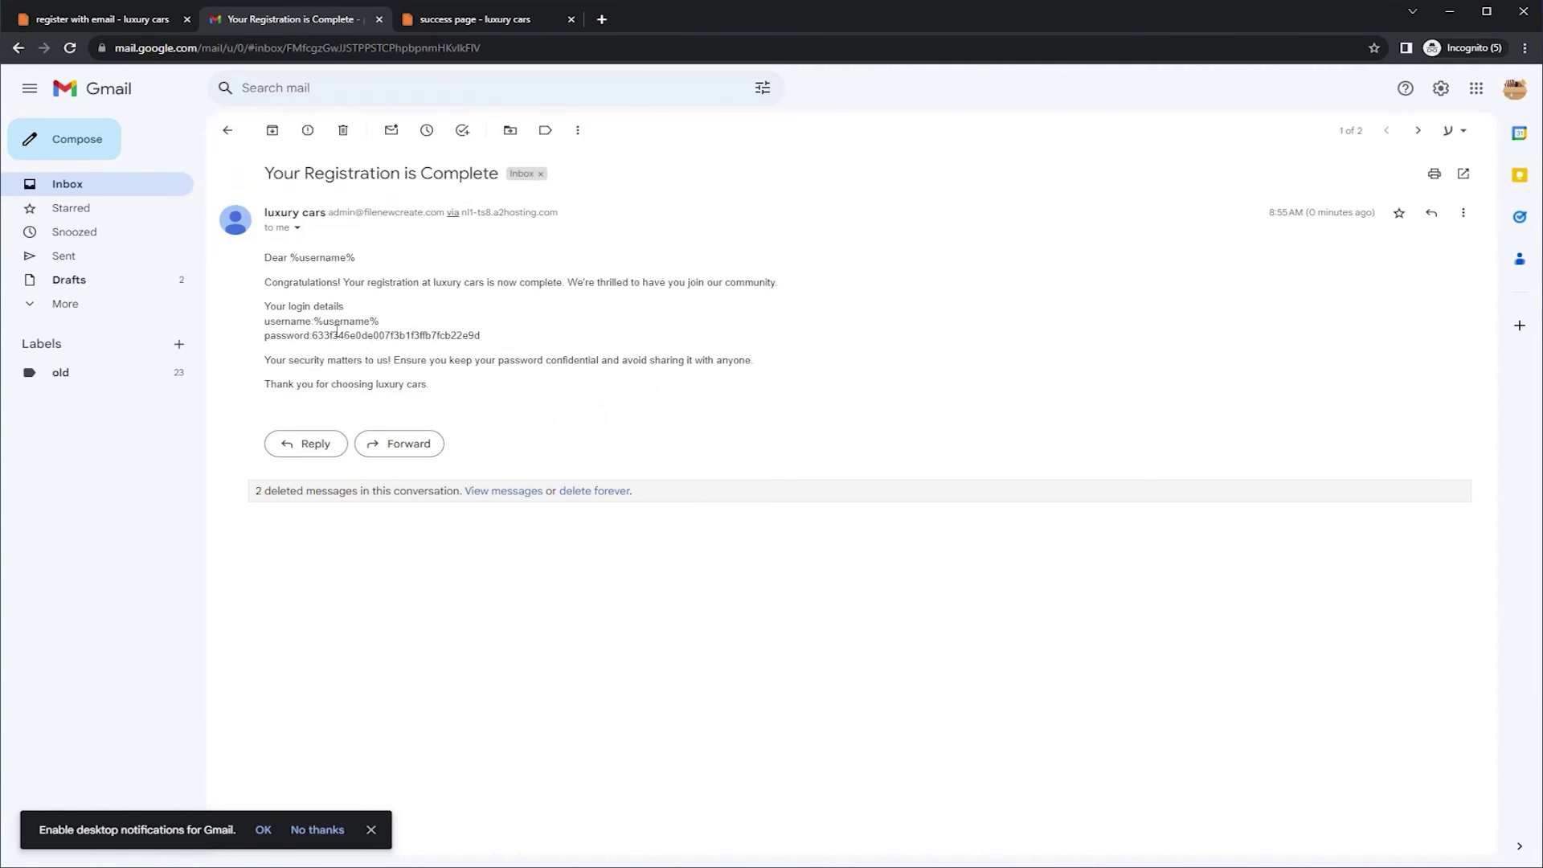